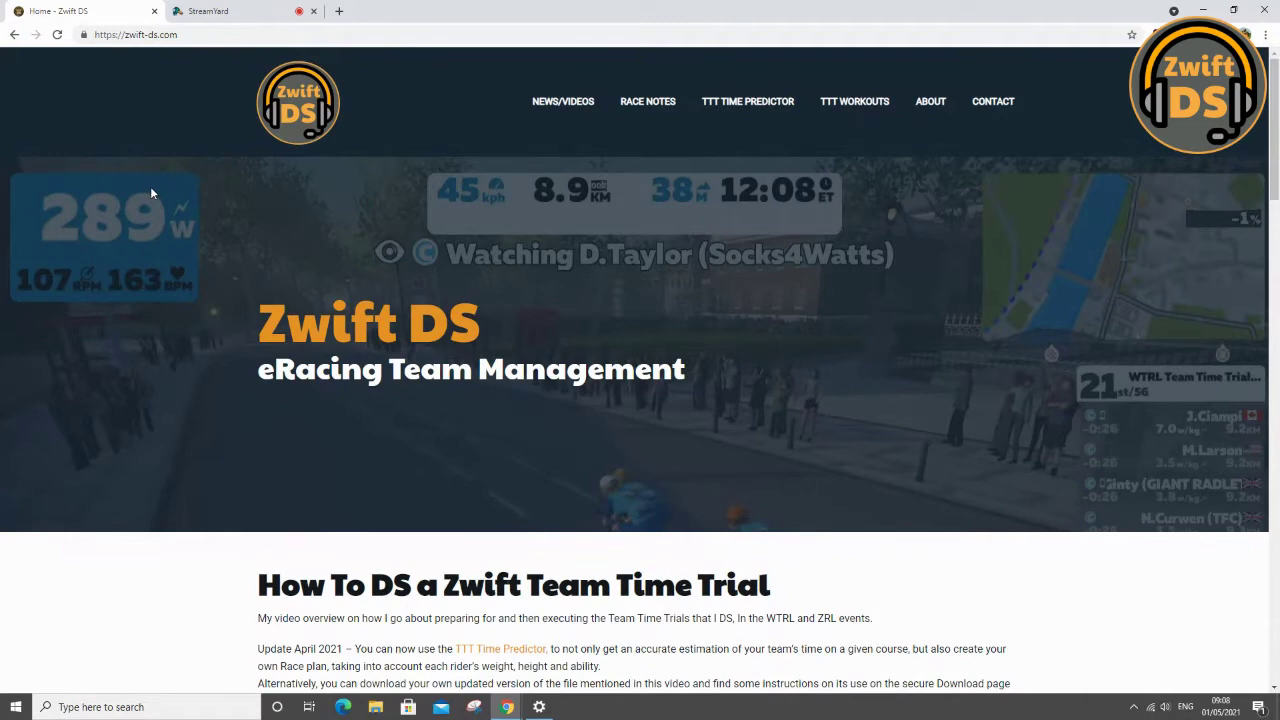
Step: Look through the home page's team time trial videos and latest course posts
scroll(152, 193, "down", 4)
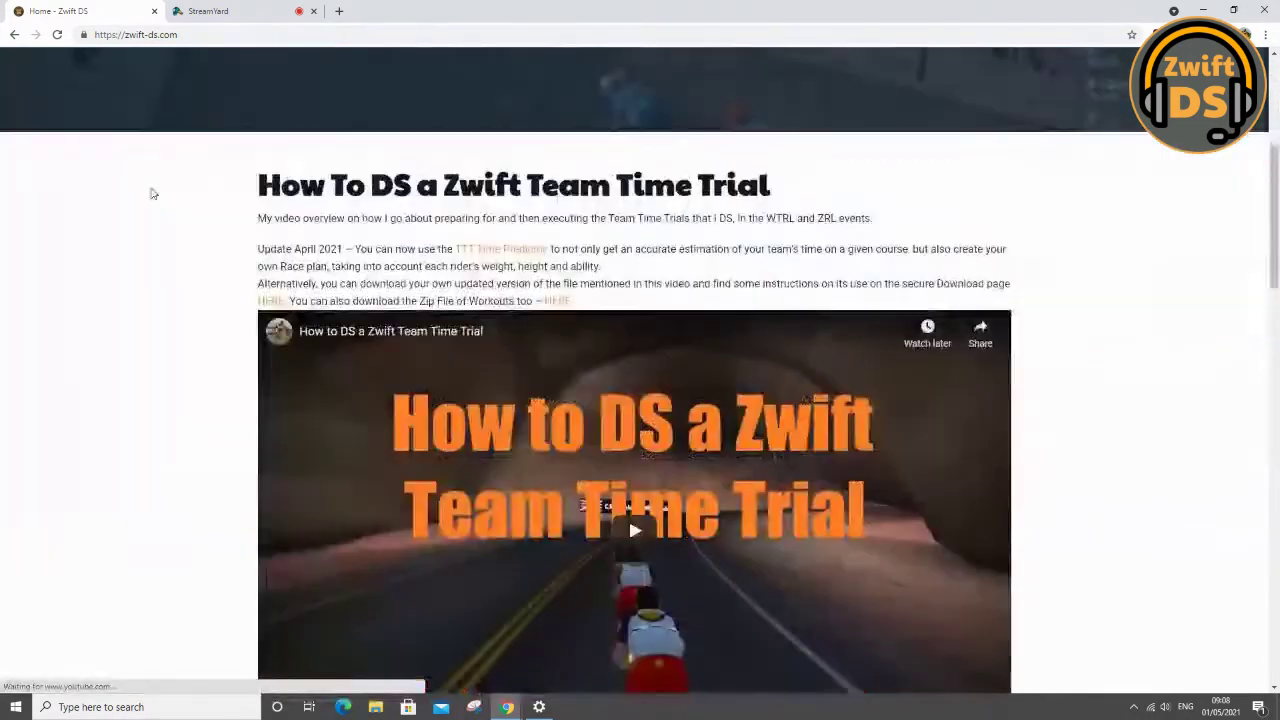
scroll(152, 193, "down", 1)
scroll(152, 193, "down", 4)
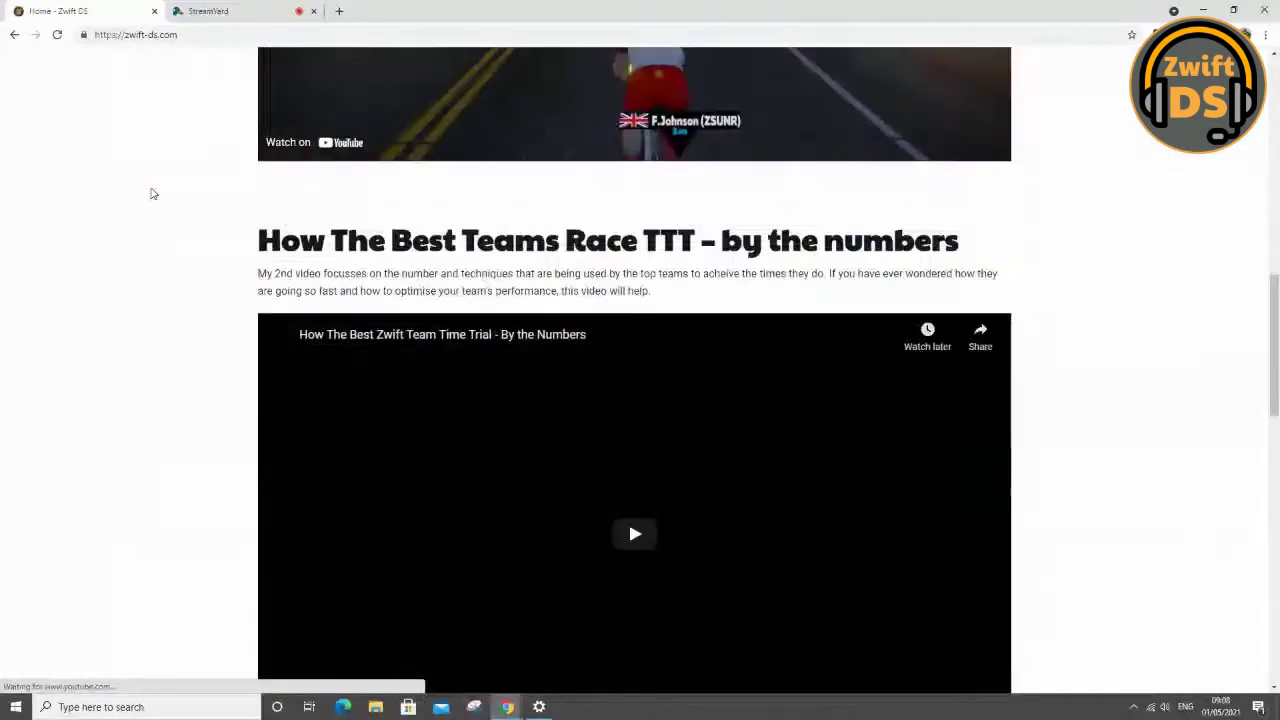
scroll(152, 193, "down", 4)
scroll(152, 193, "down", 1)
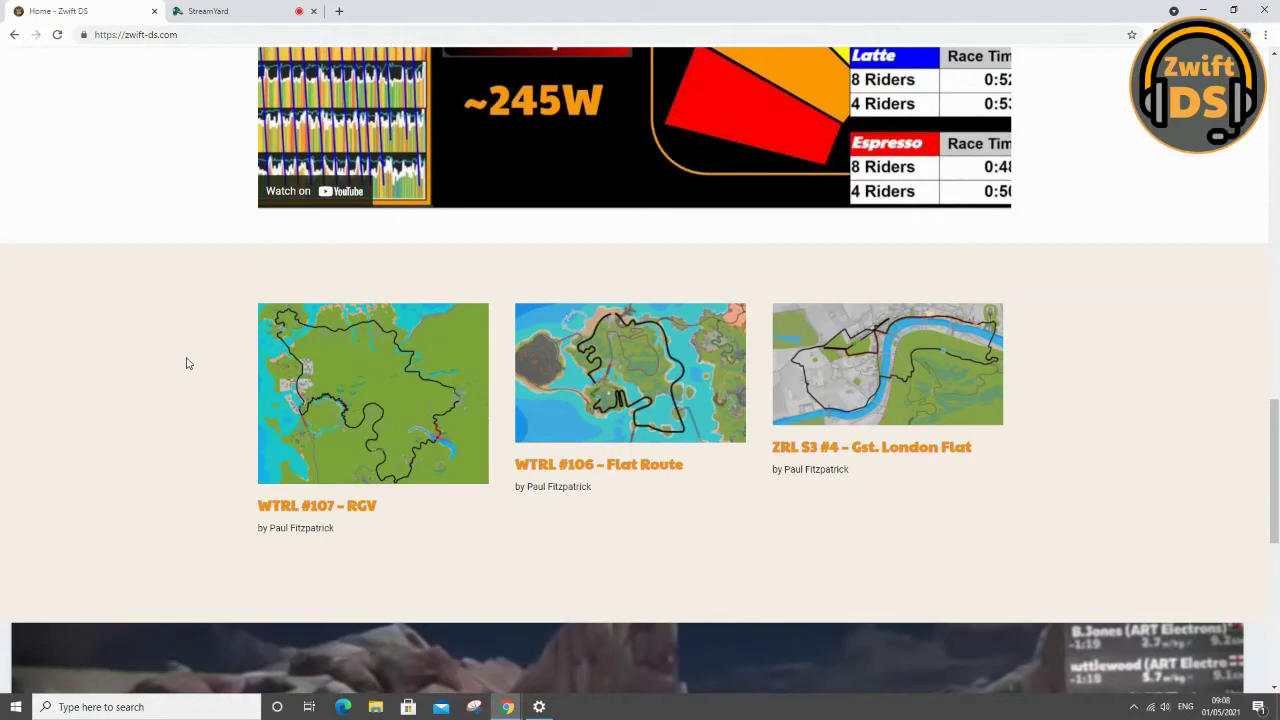
scroll(186, 363, "up", 5)
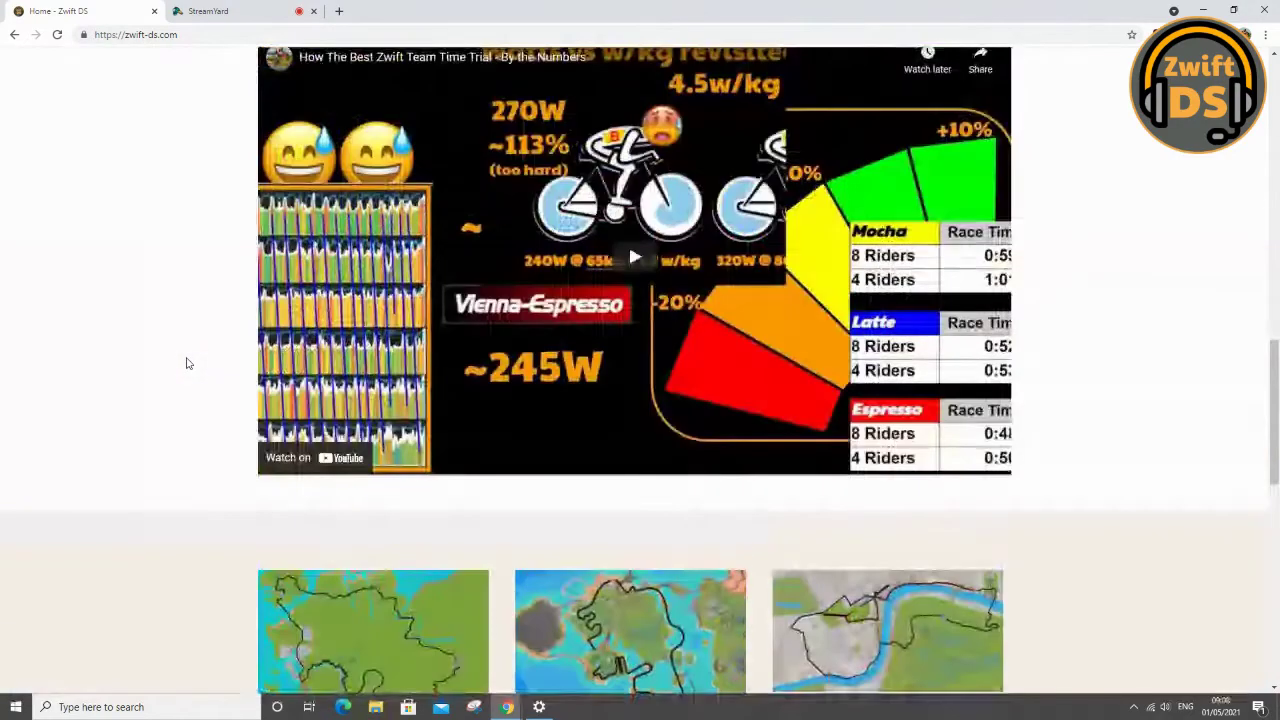
scroll(186, 363, "up", 5)
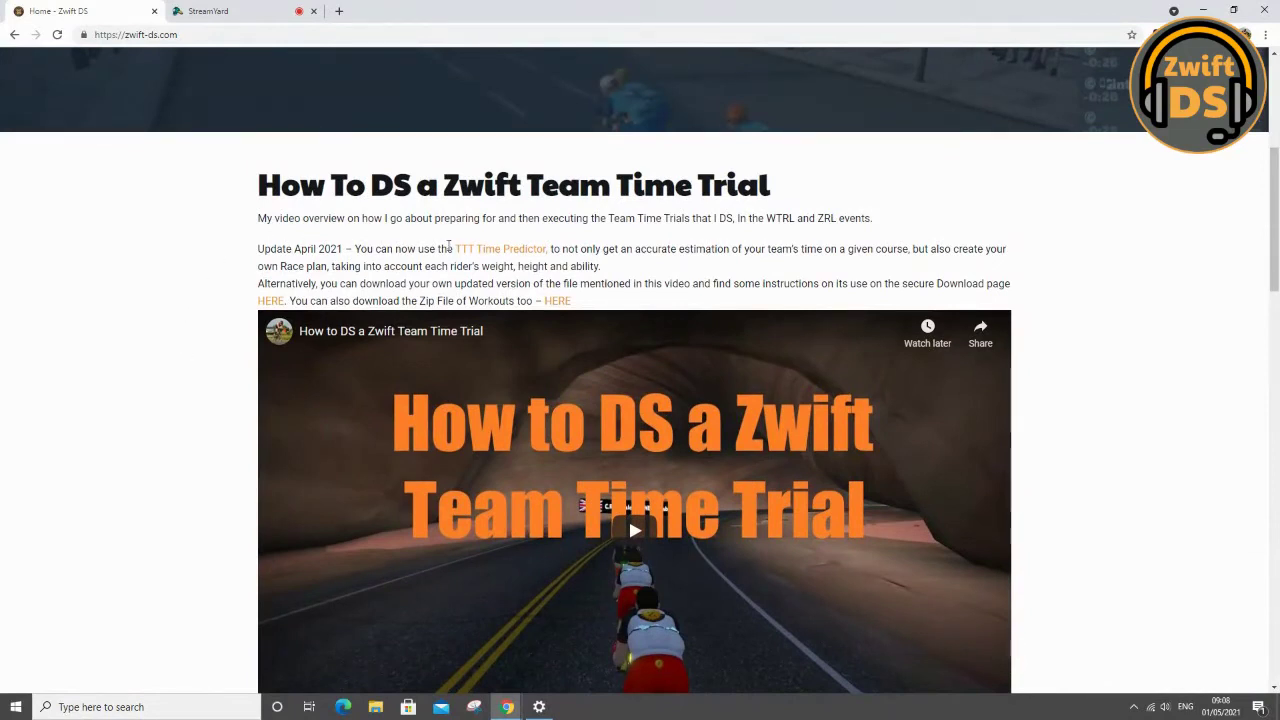
Step: Open the TTT Time Predictor page, review its requirements and start a new set of Team/Course details
left_click(461, 253)
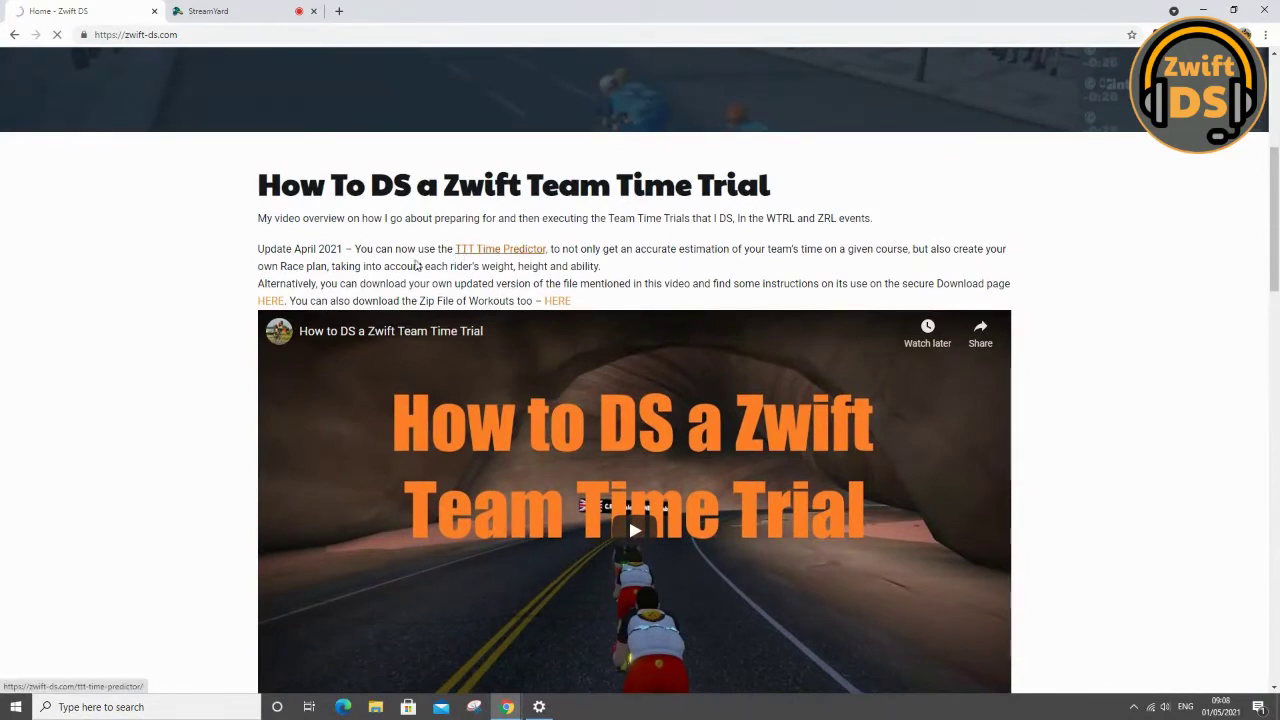
scroll(106, 367, "up", 2)
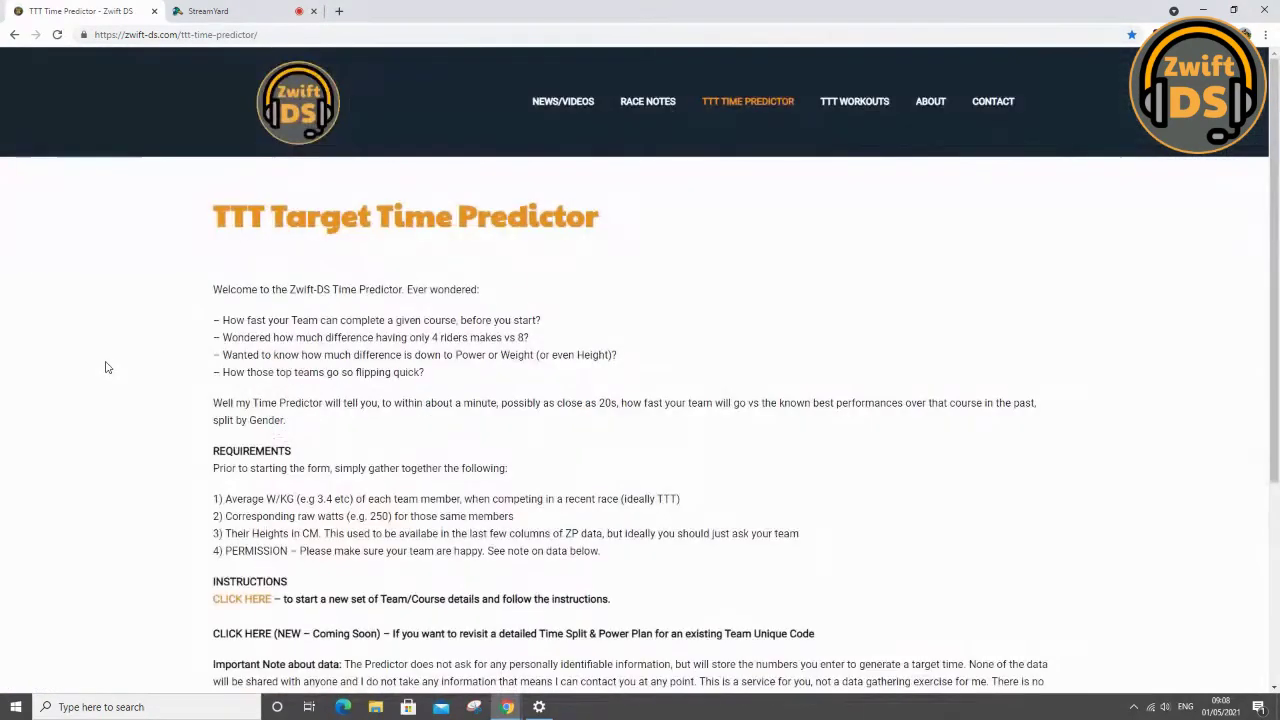
scroll(106, 367, "down", 1)
scroll(106, 367, "down", 1)
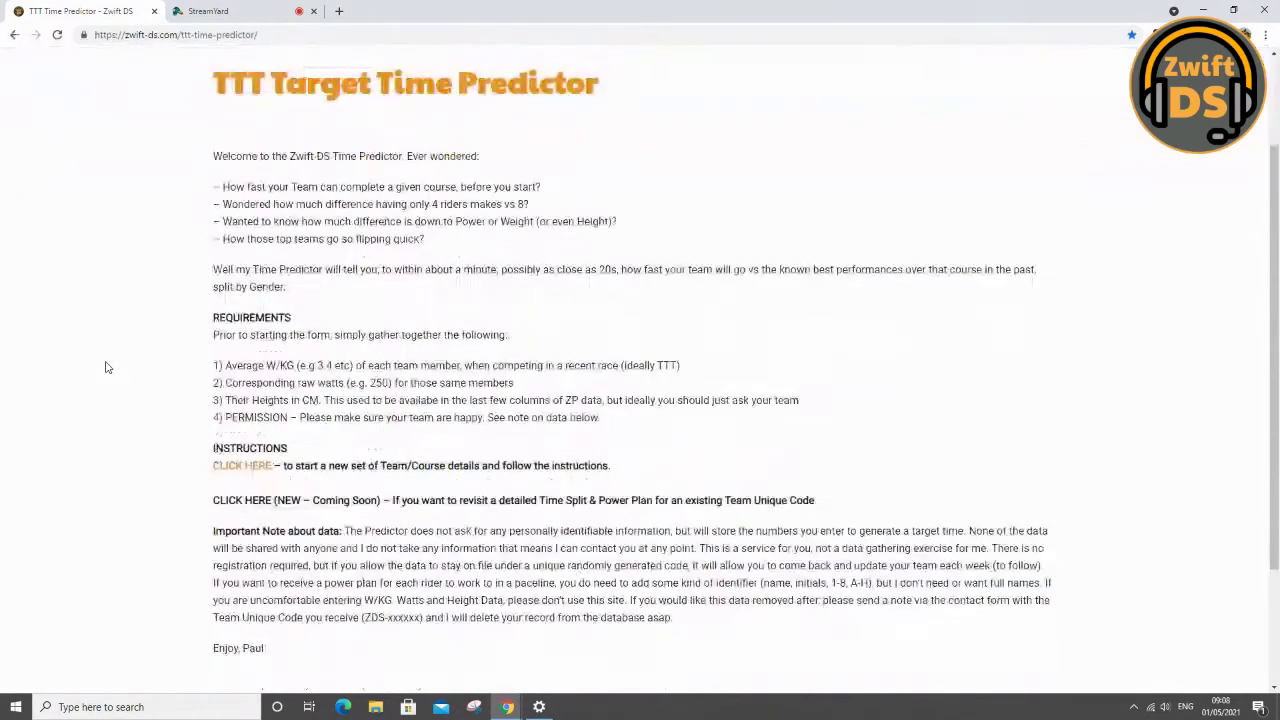
scroll(106, 367, "down", 1)
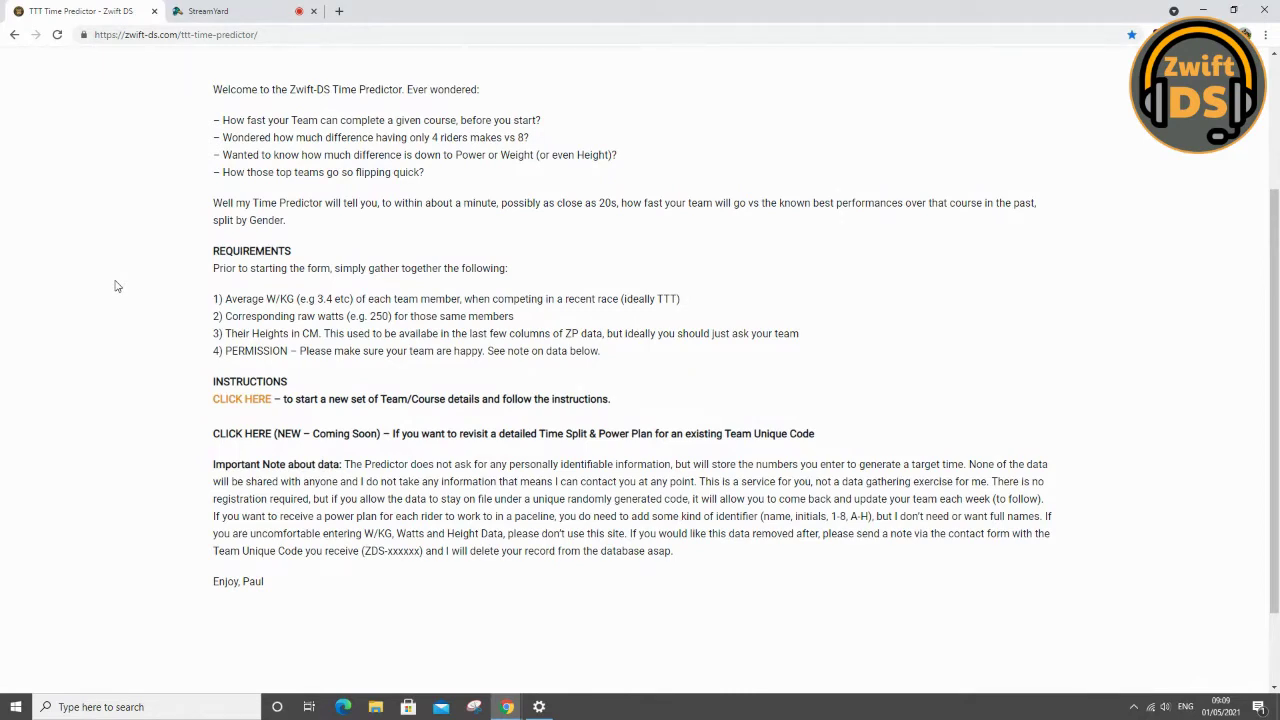
left_click(242, 400)
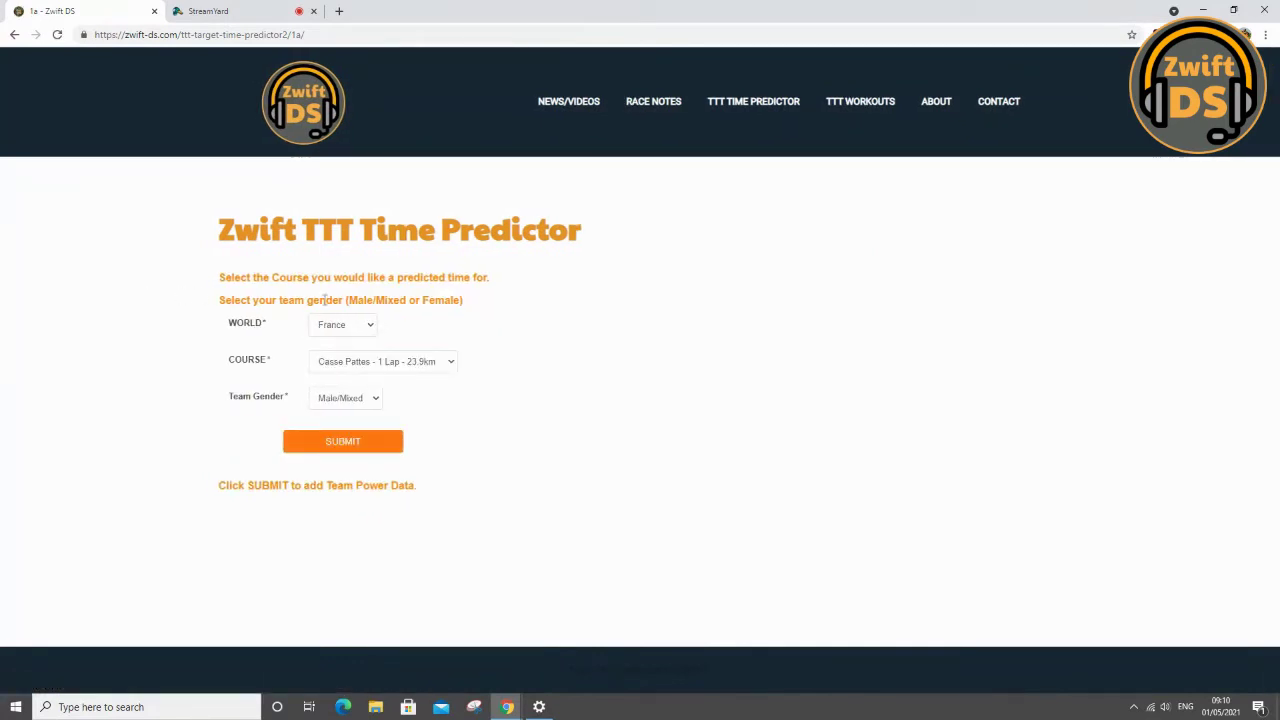
Step: Check which courses are offered for the Yorkshire, Innsbruck and Watopia worlds
left_click(374, 325)
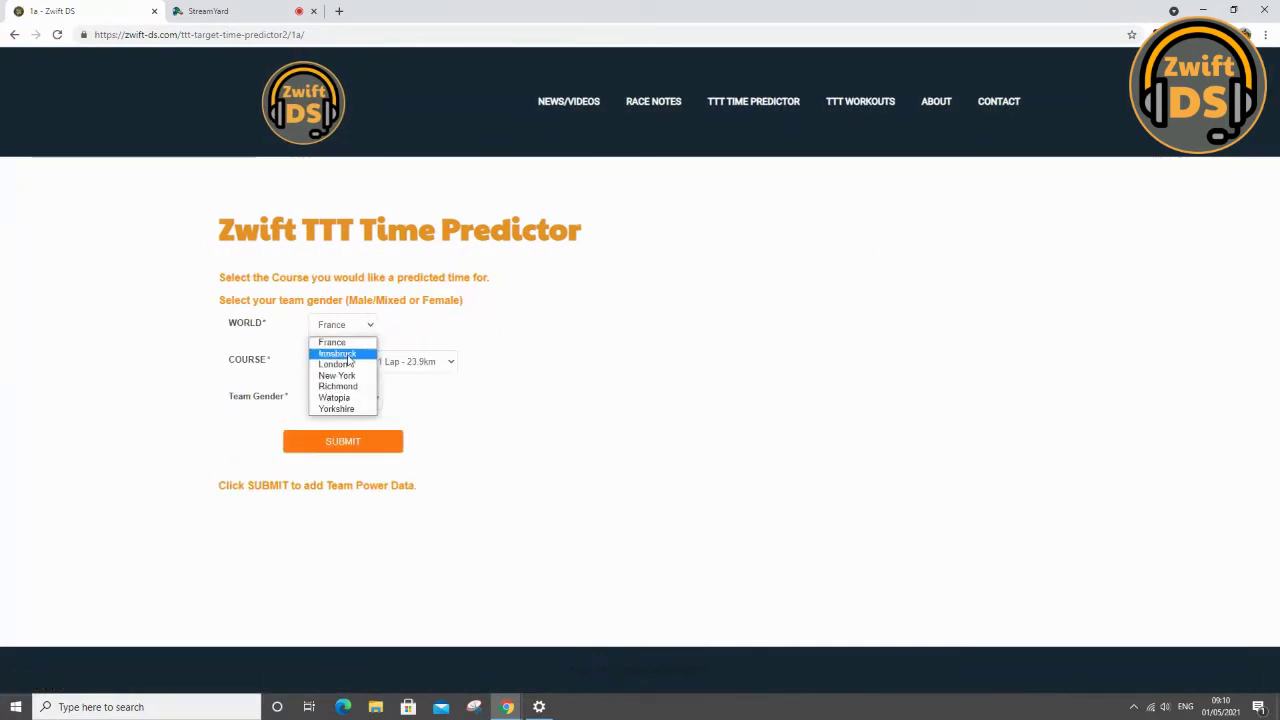
left_click(345, 408)
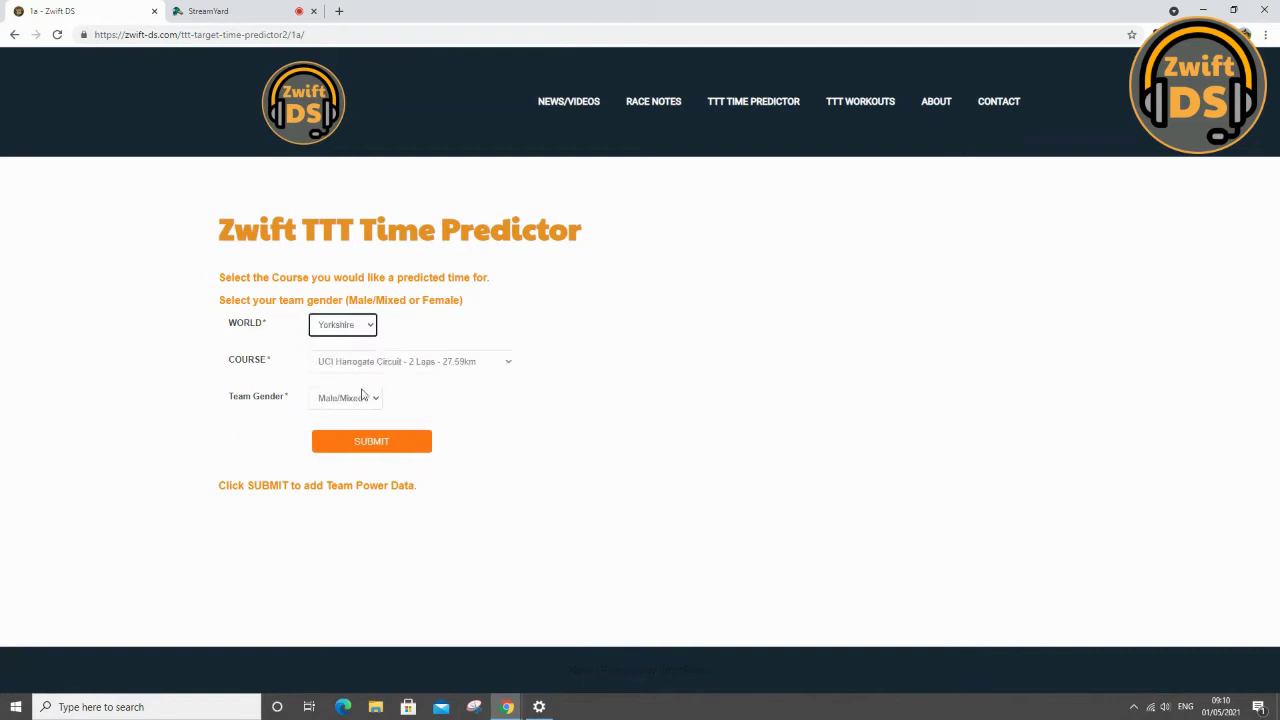
left_click(368, 366)
left_click(352, 328)
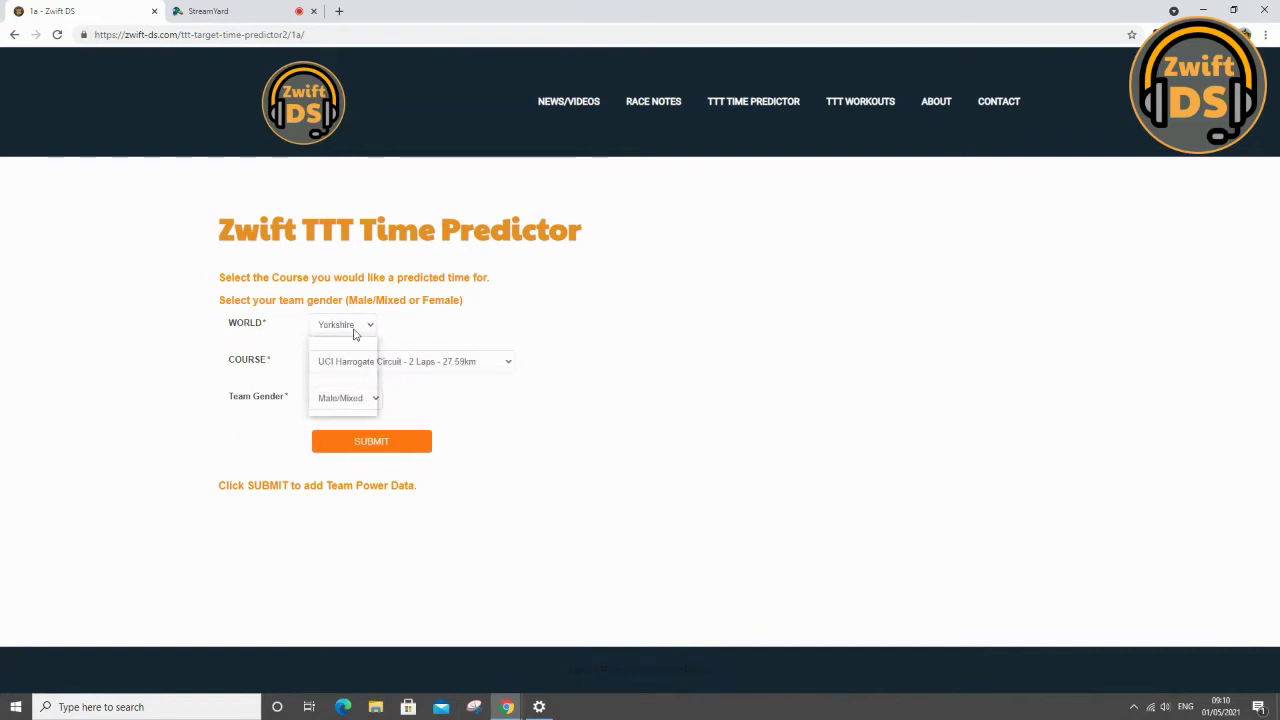
left_click(360, 353)
left_click(370, 364)
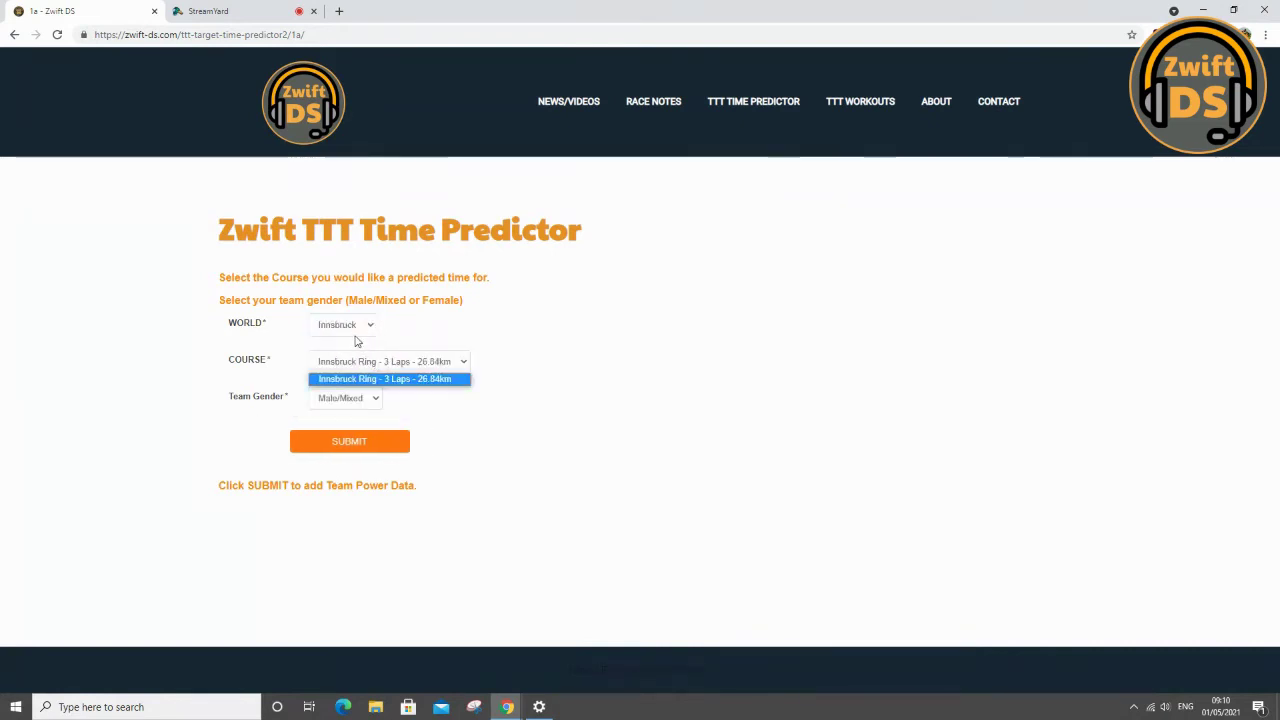
left_click(352, 328)
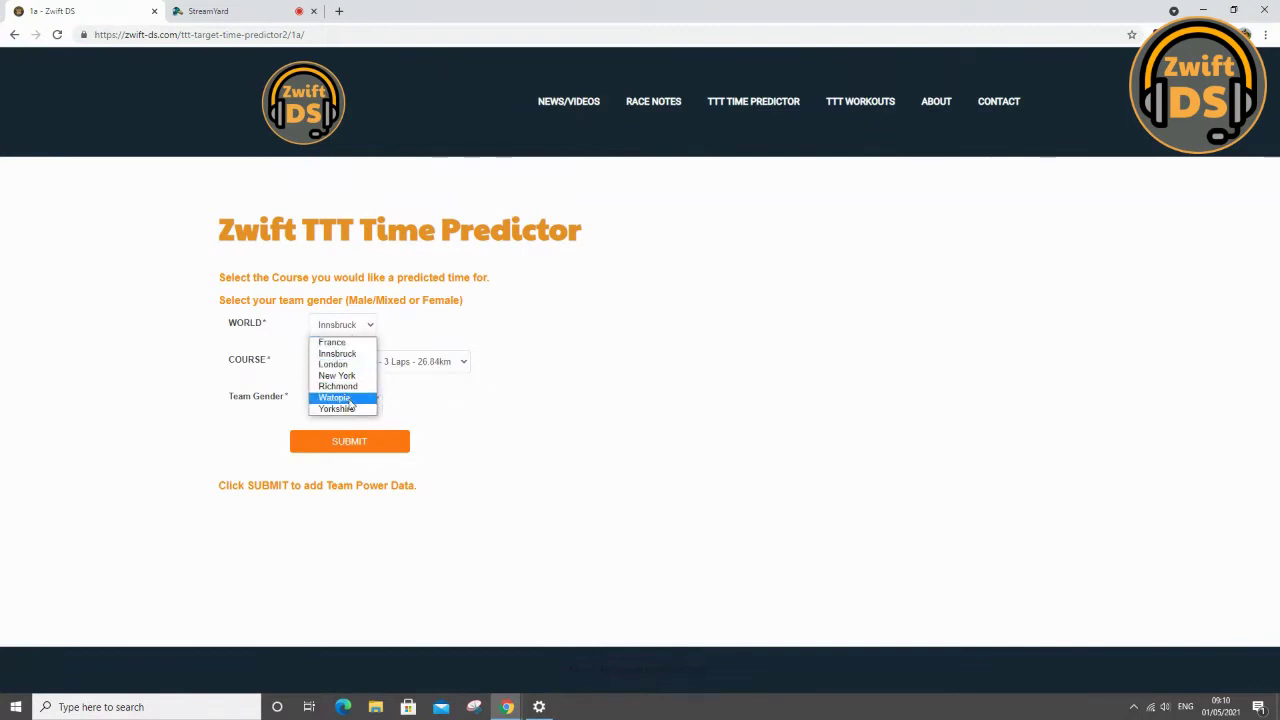
left_click(345, 397)
left_click(437, 366)
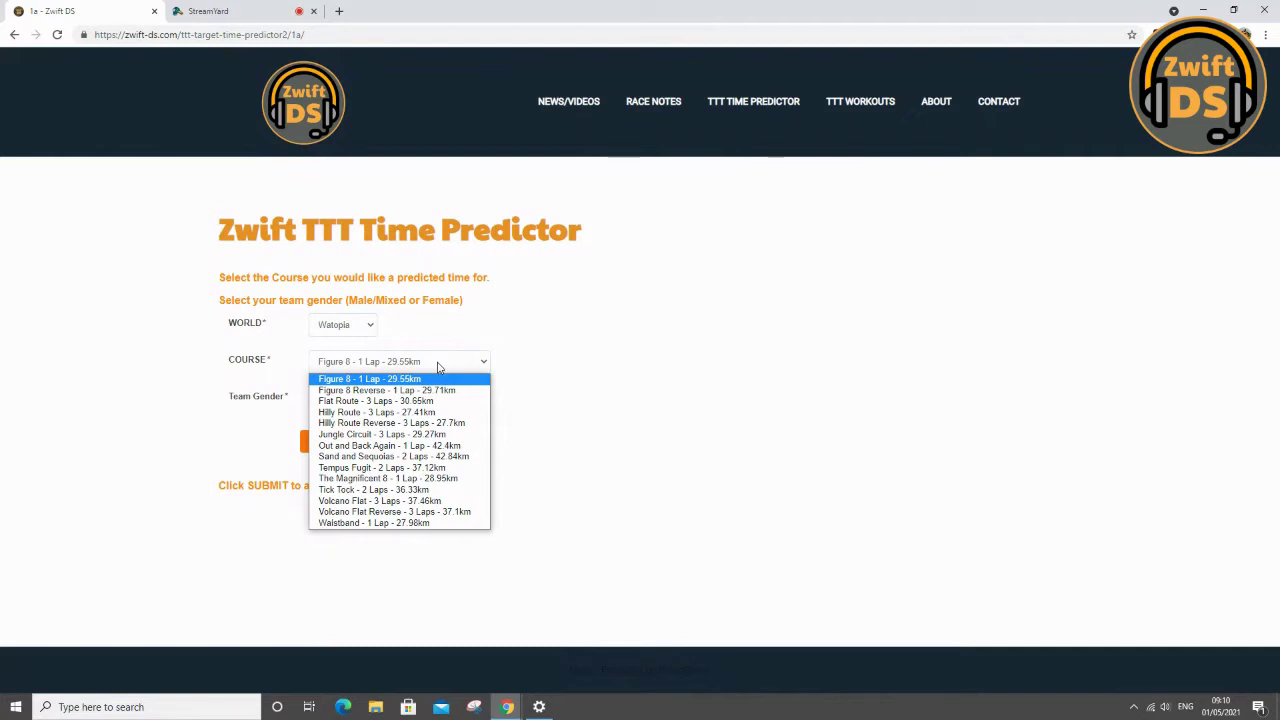
left_click(576, 373)
Step: Submit the course details with world France, course RGV - 1 Lap - 25.3km and team gender Female
left_click(350, 325)
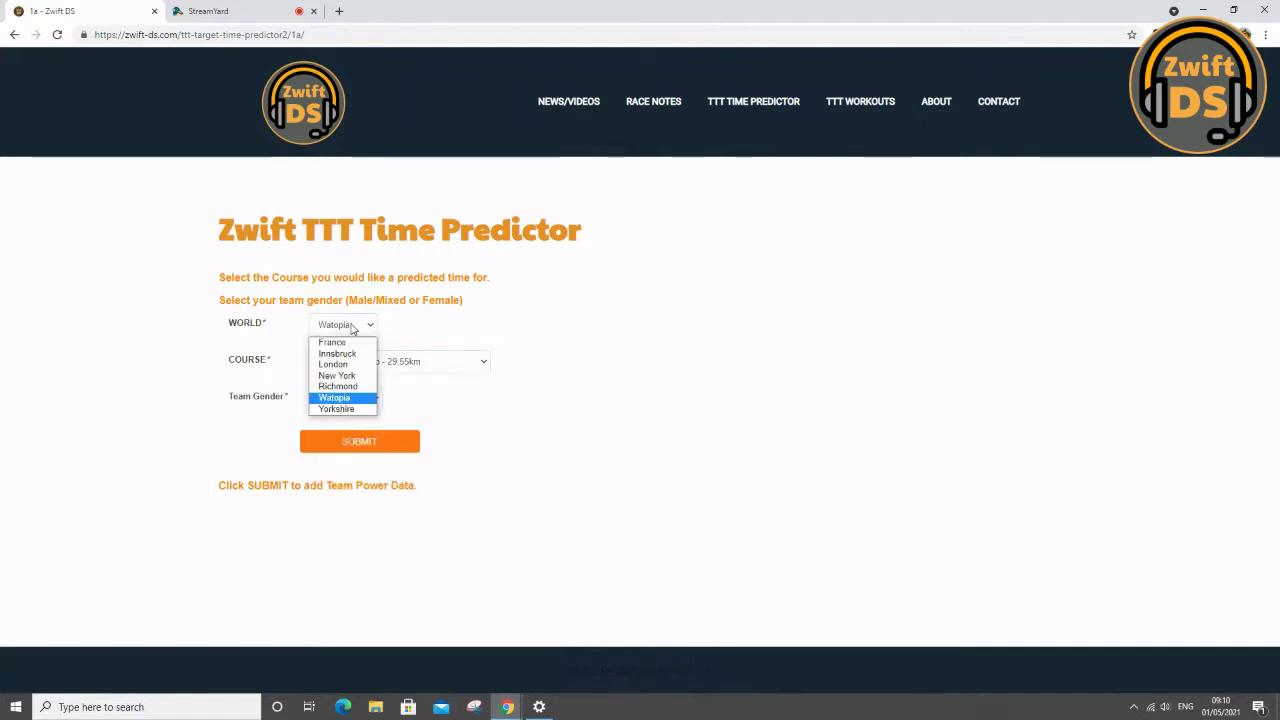
left_click(333, 342)
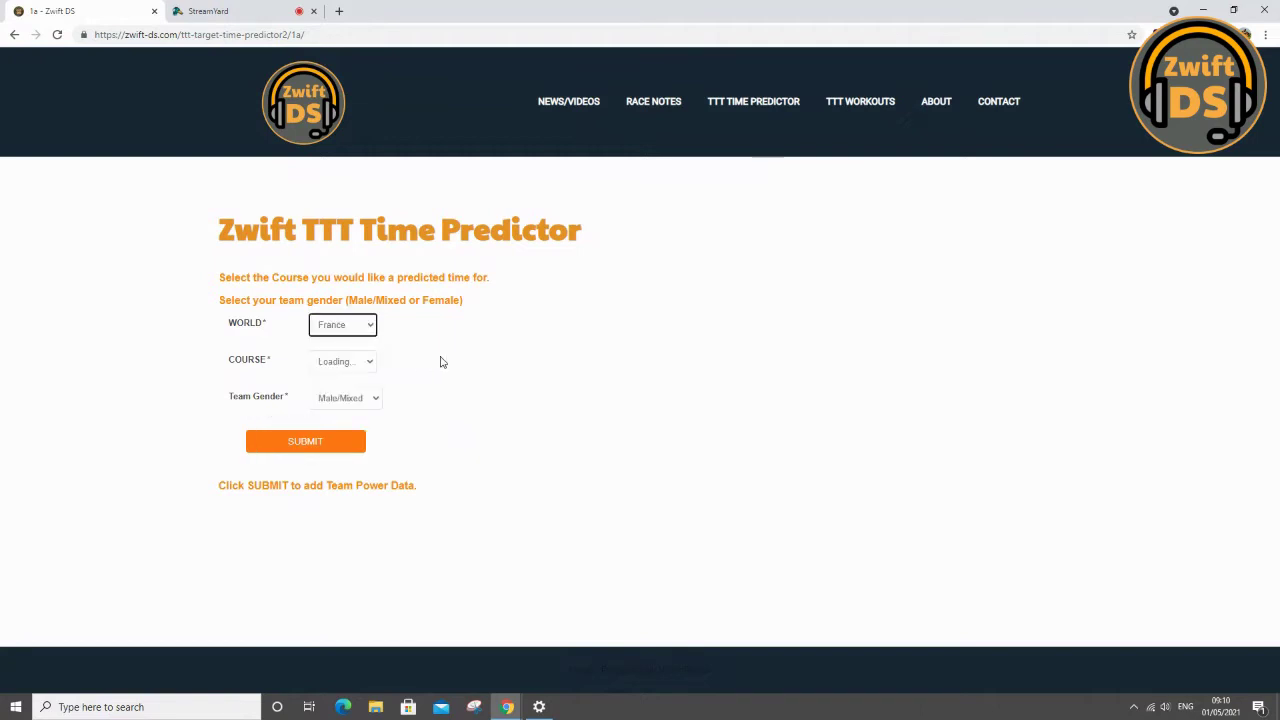
left_click(426, 362)
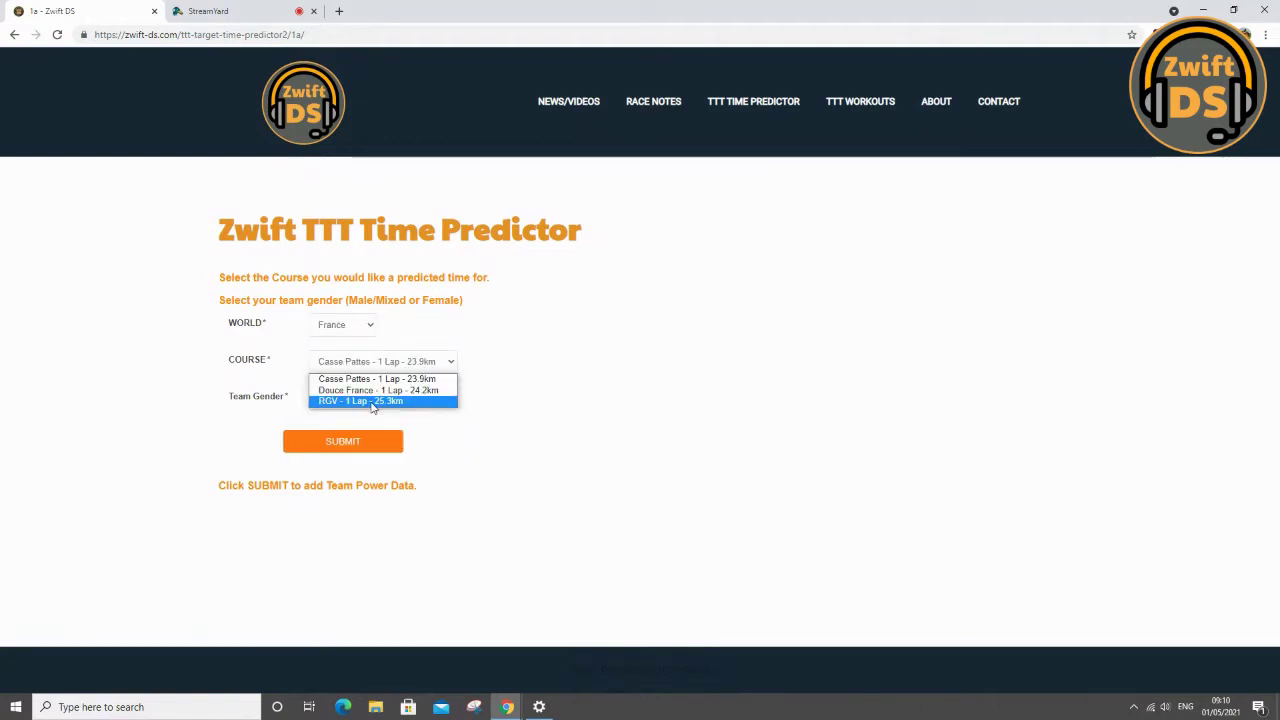
left_click(400, 401)
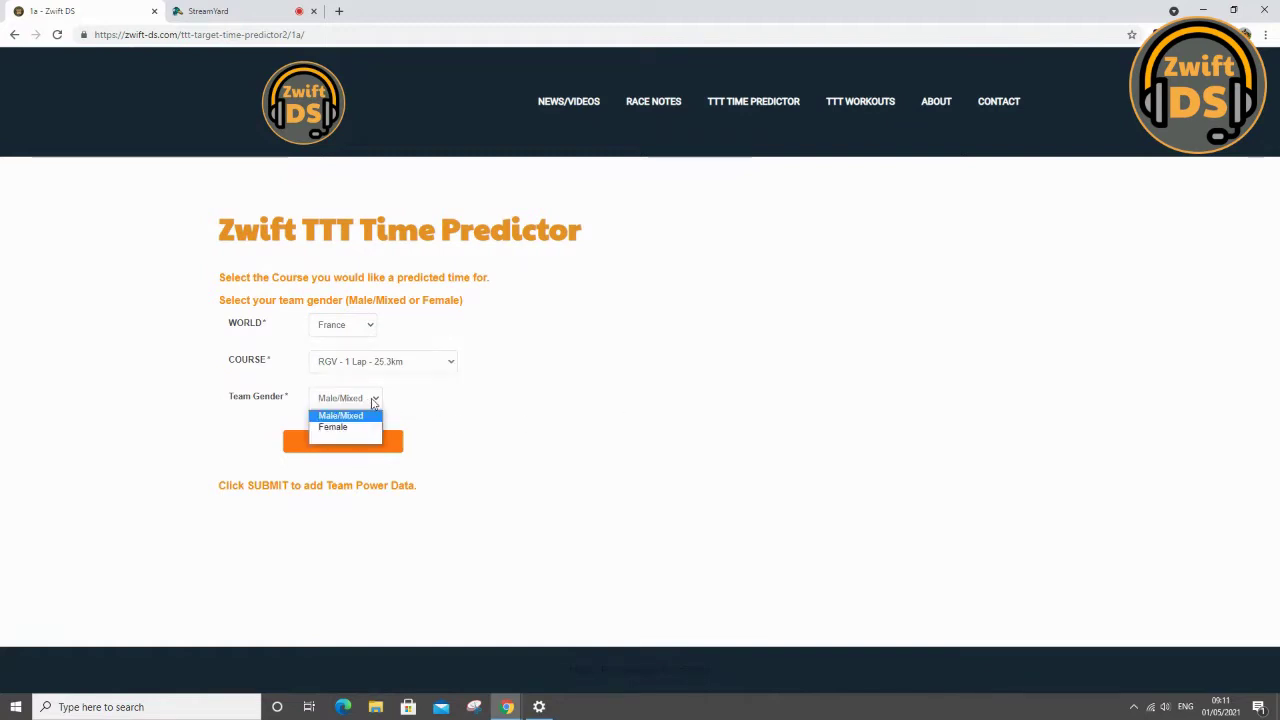
left_click(373, 401)
left_click(357, 427)
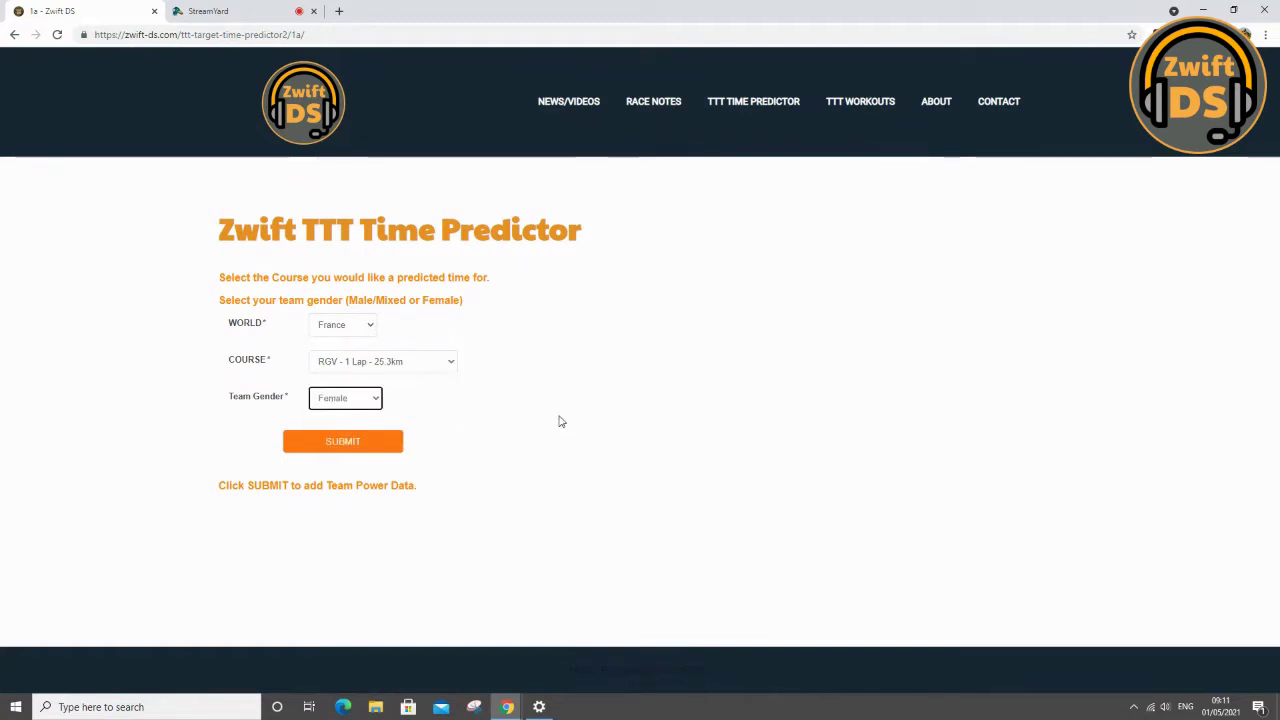
left_click(346, 442)
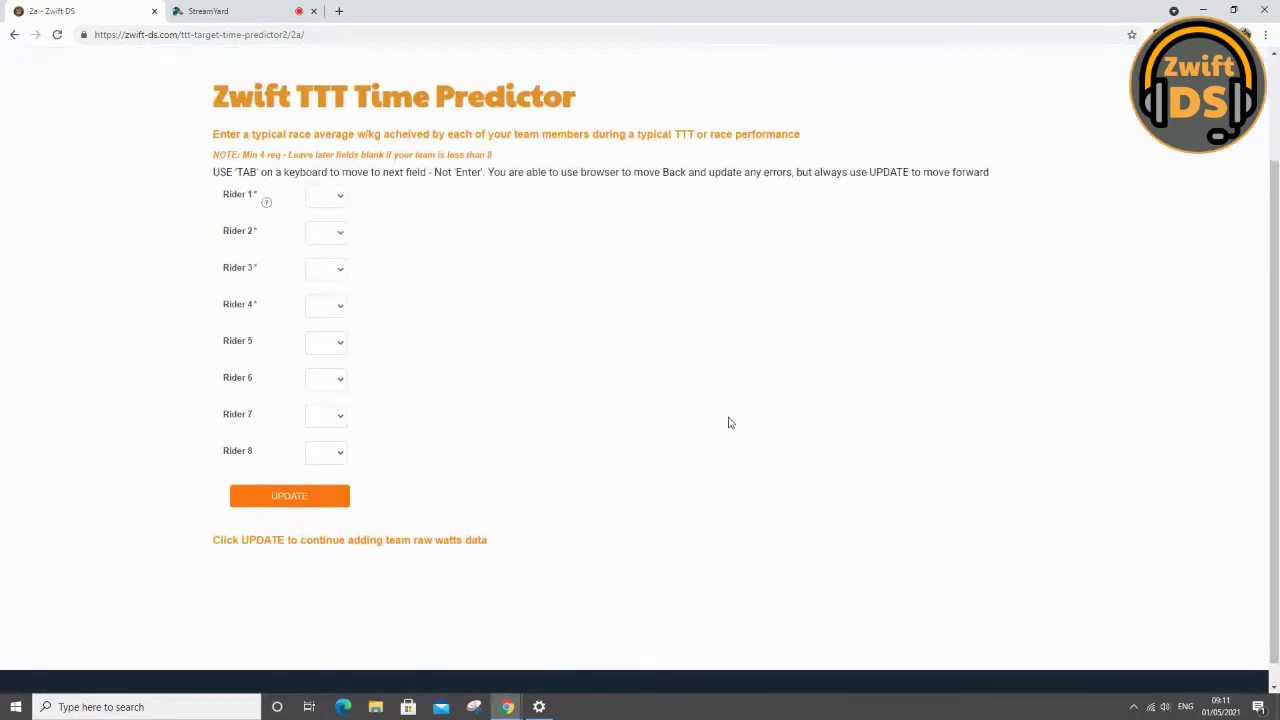
Step: Set the race average w/kg to 3.4 for Rider 1 and 3.6 for Rider 2
left_click(340, 203)
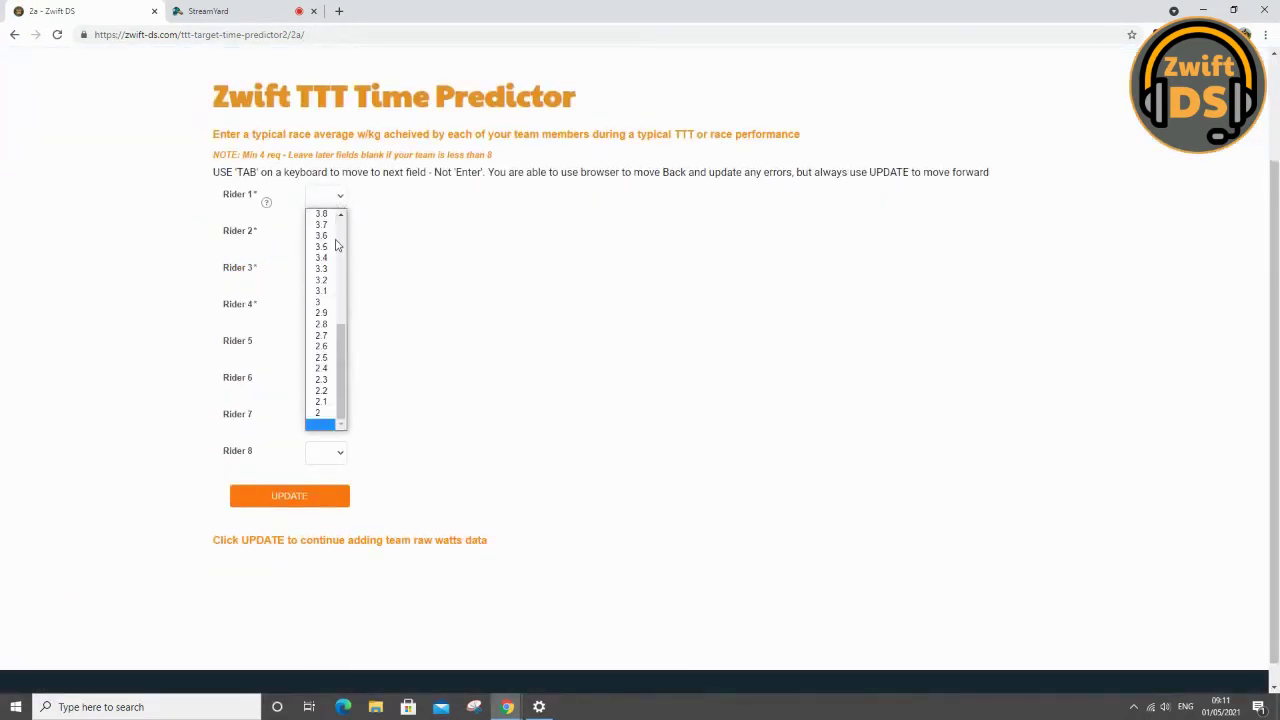
left_click(333, 251)
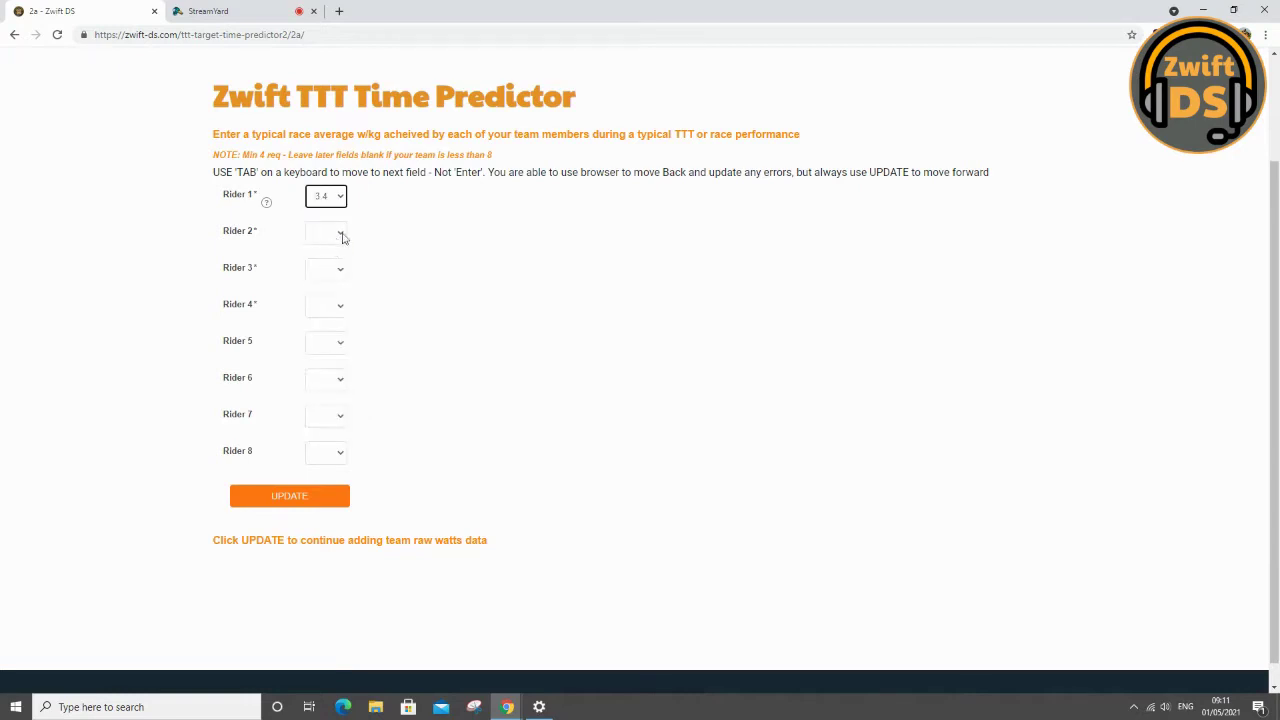
left_click(338, 234)
scroll(325, 365, "down", 3)
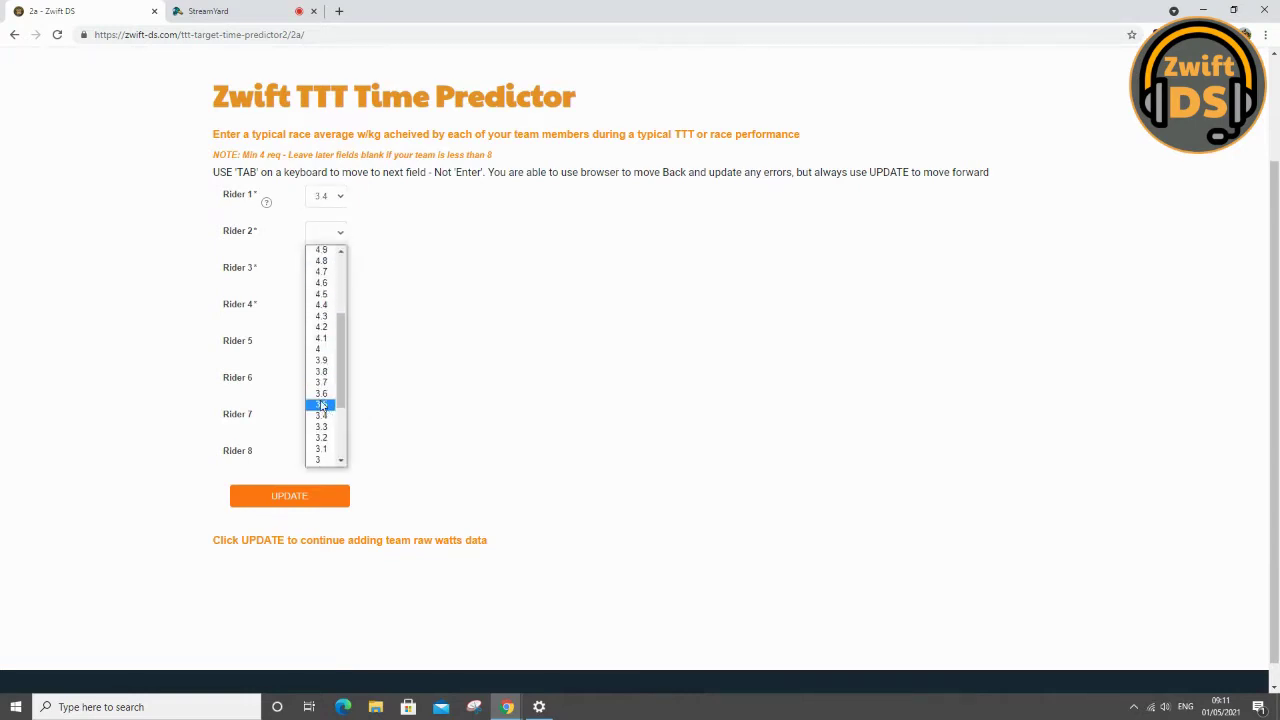
left_click(322, 394)
Step: Set the race average w/kg to 3.3 for Rider 3 and 3.7 for Rider 4
left_click(341, 270)
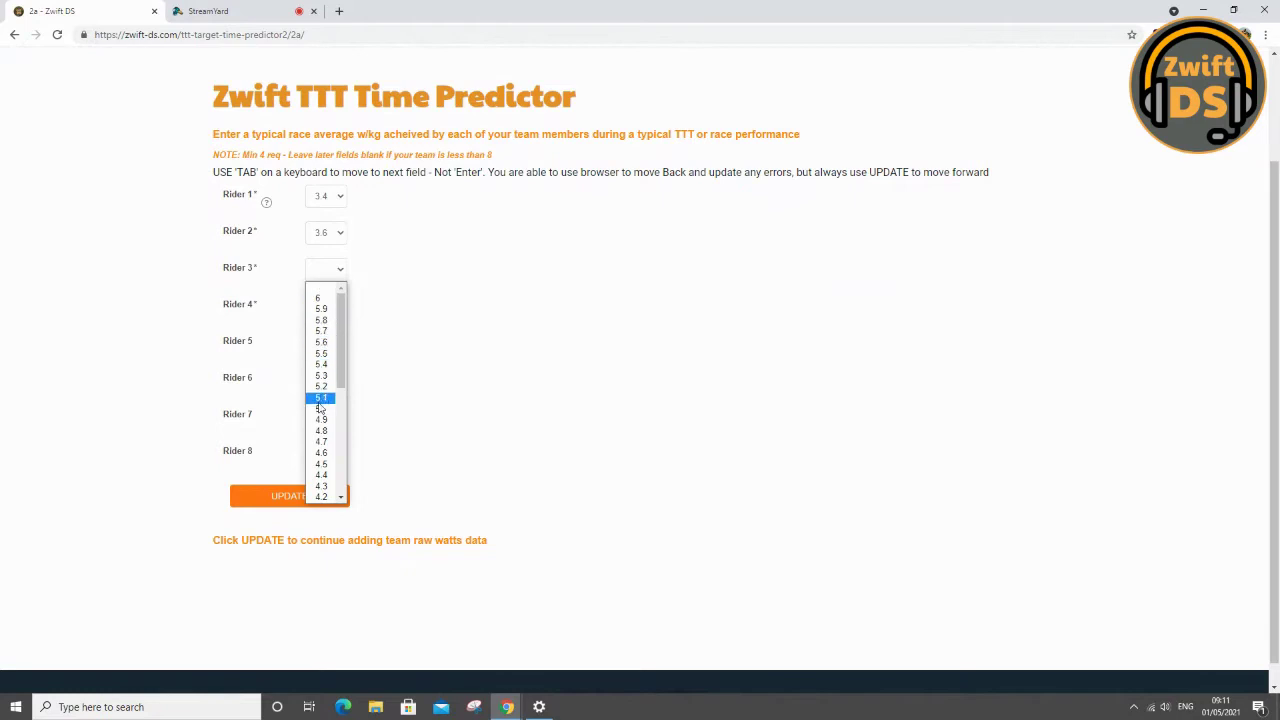
scroll(322, 400, "down", 3)
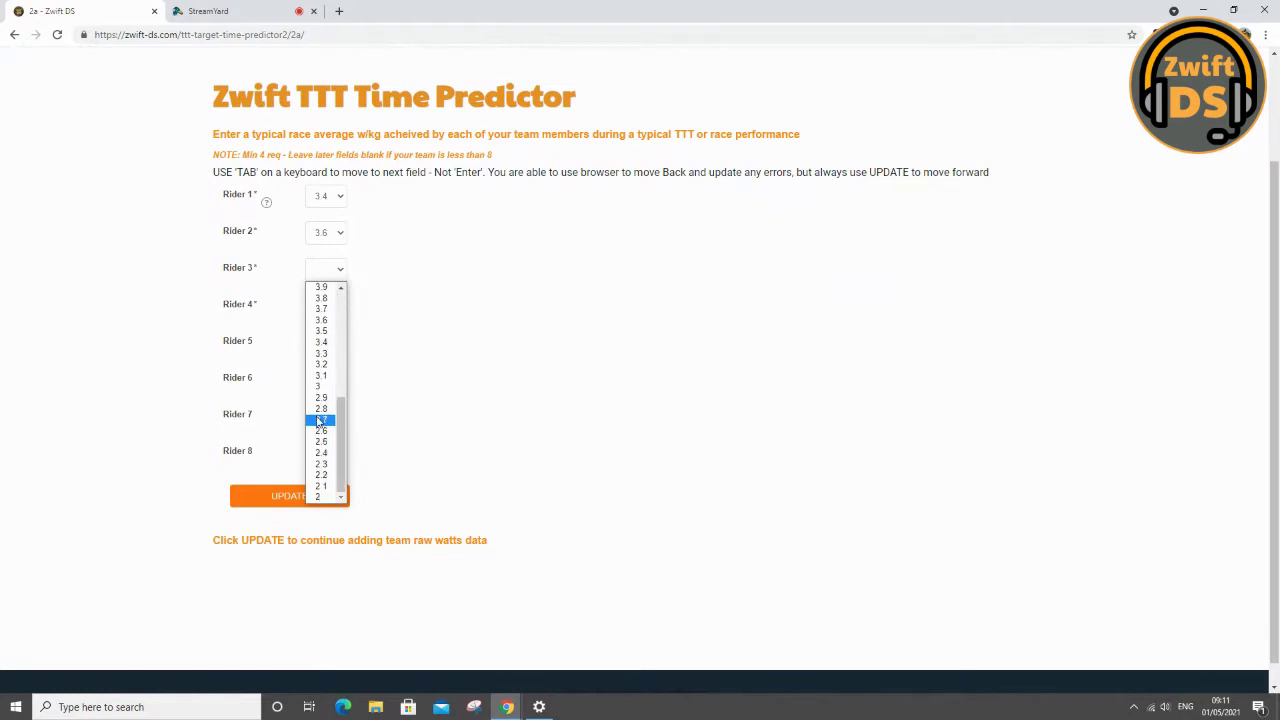
left_click(321, 353)
left_click(341, 307)
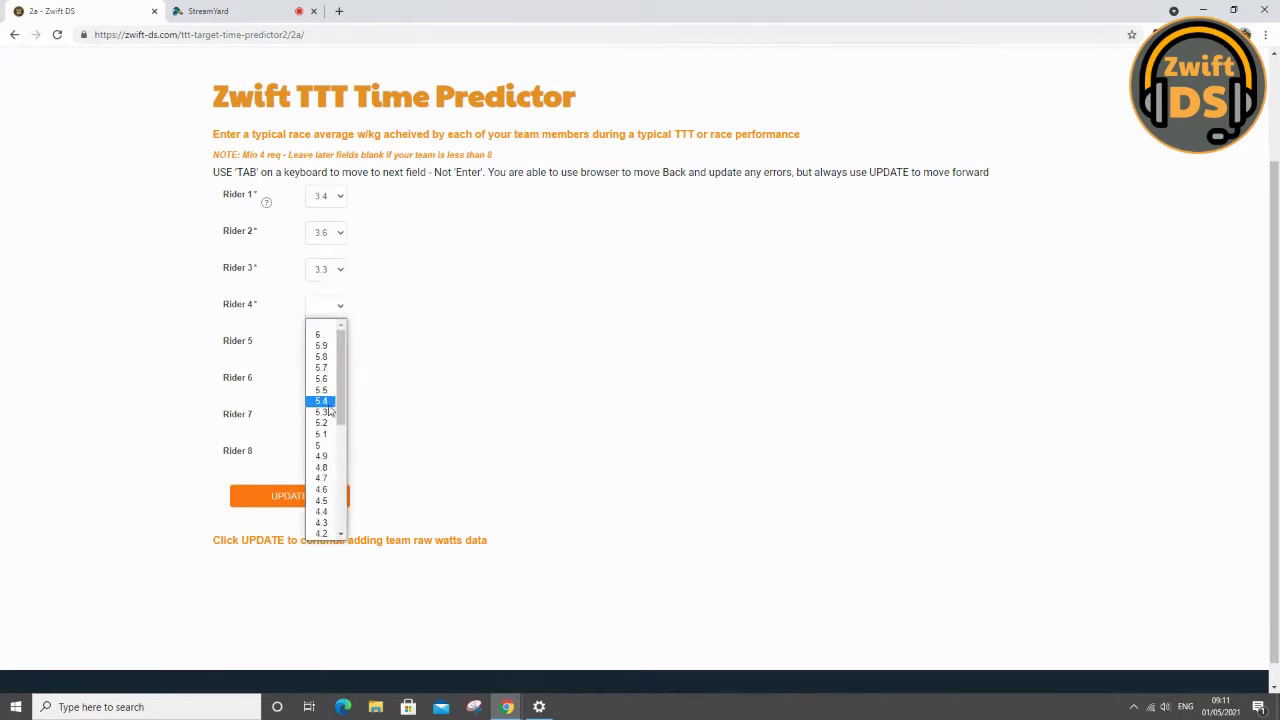
scroll(320, 410, "down", 1)
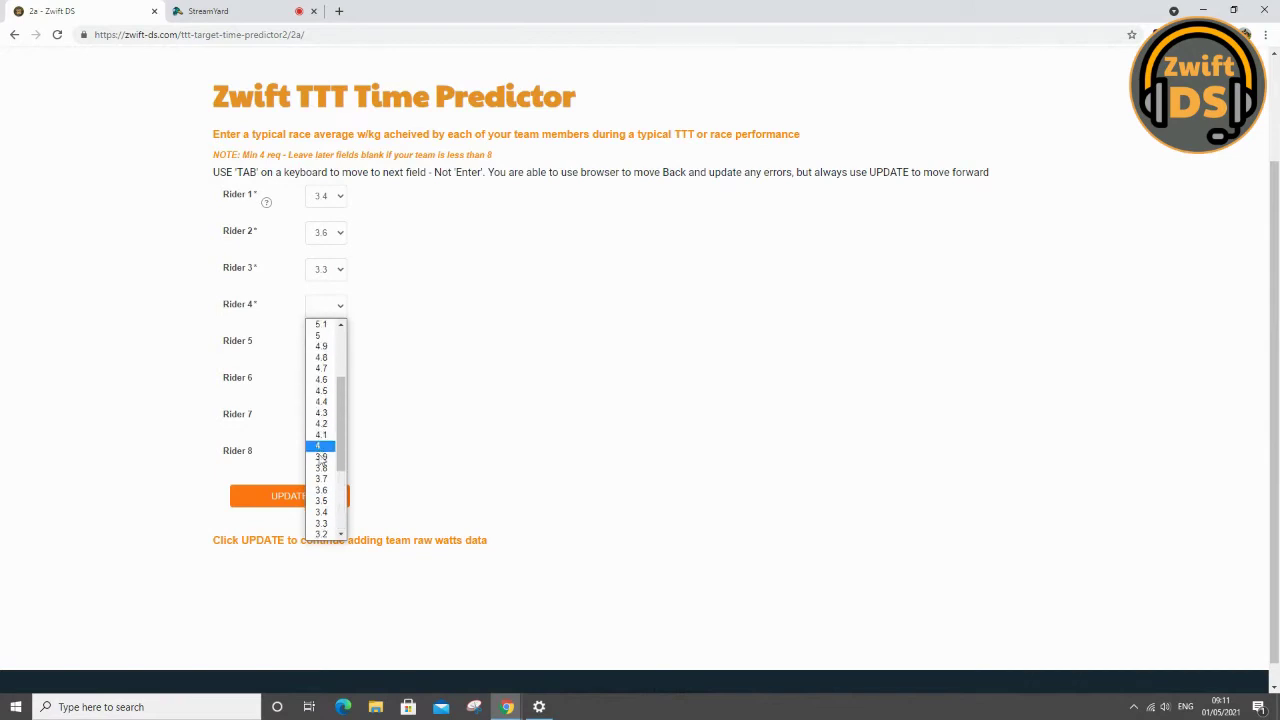
left_click(321, 479)
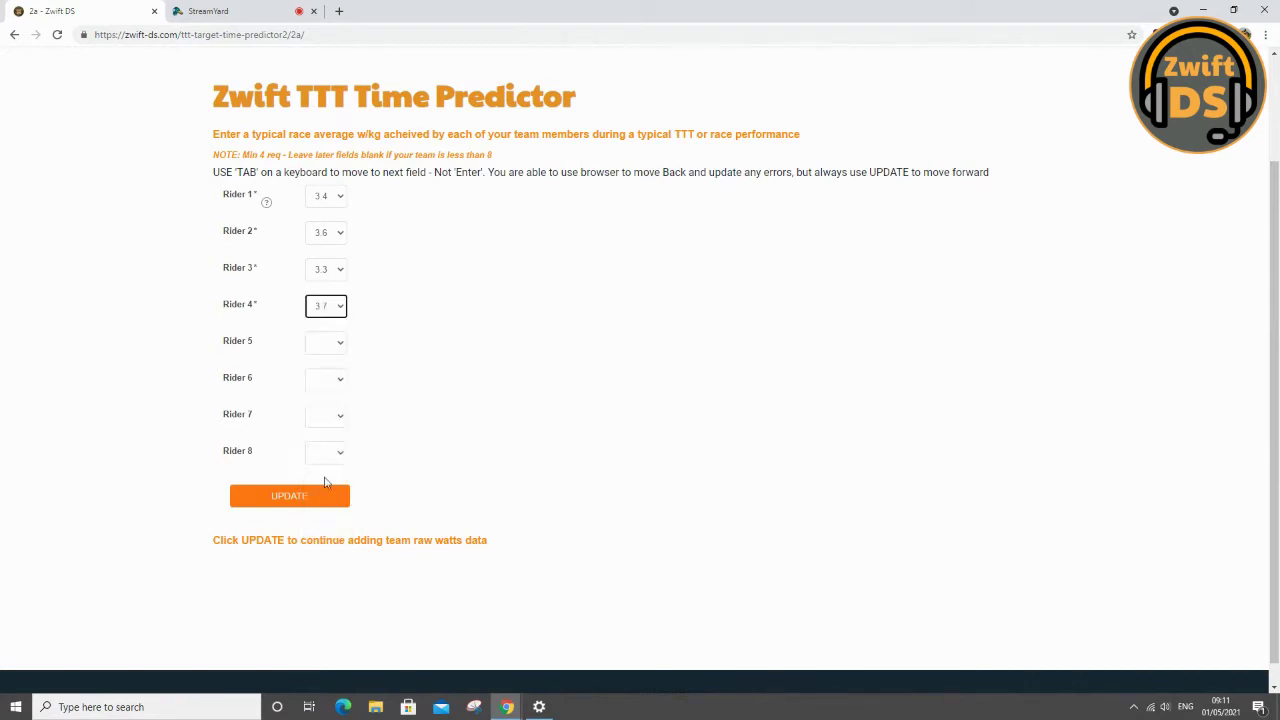
Step: Set the race average w/kg to 3.4 for Rider 5 and 3.8 for Rider 6
left_click(339, 349)
scroll(322, 420, "down", 2)
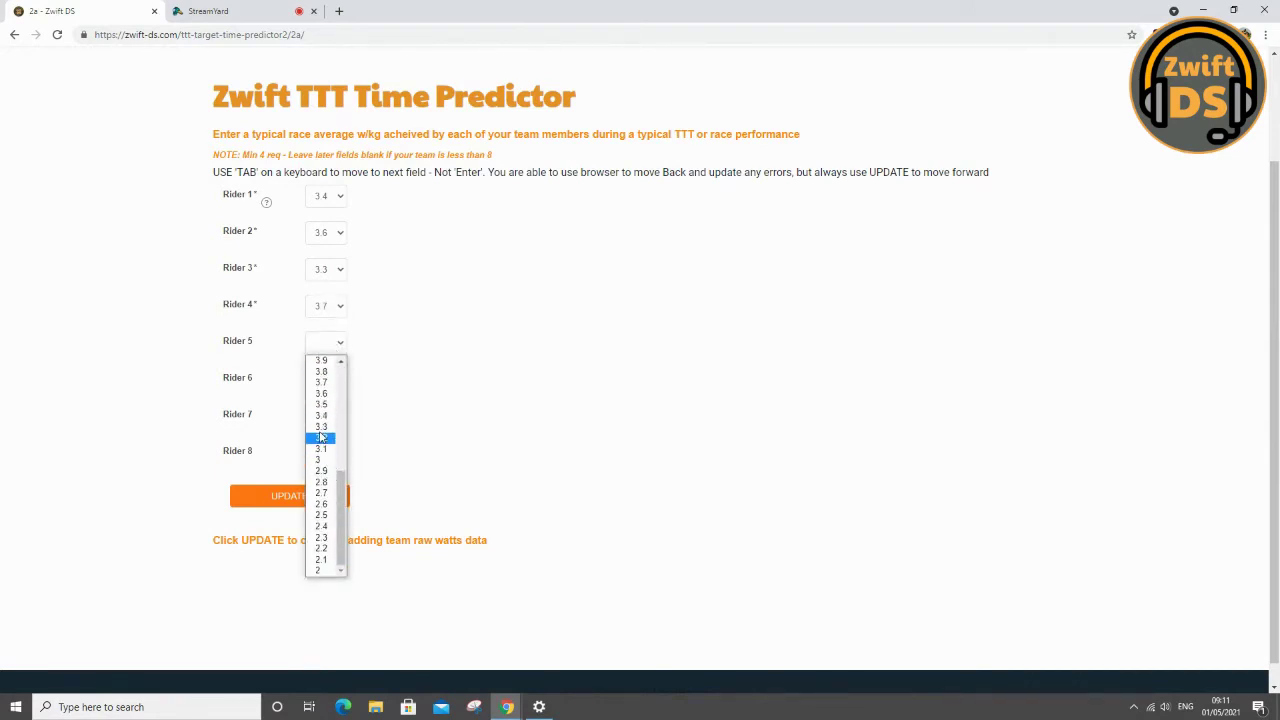
left_click(321, 415)
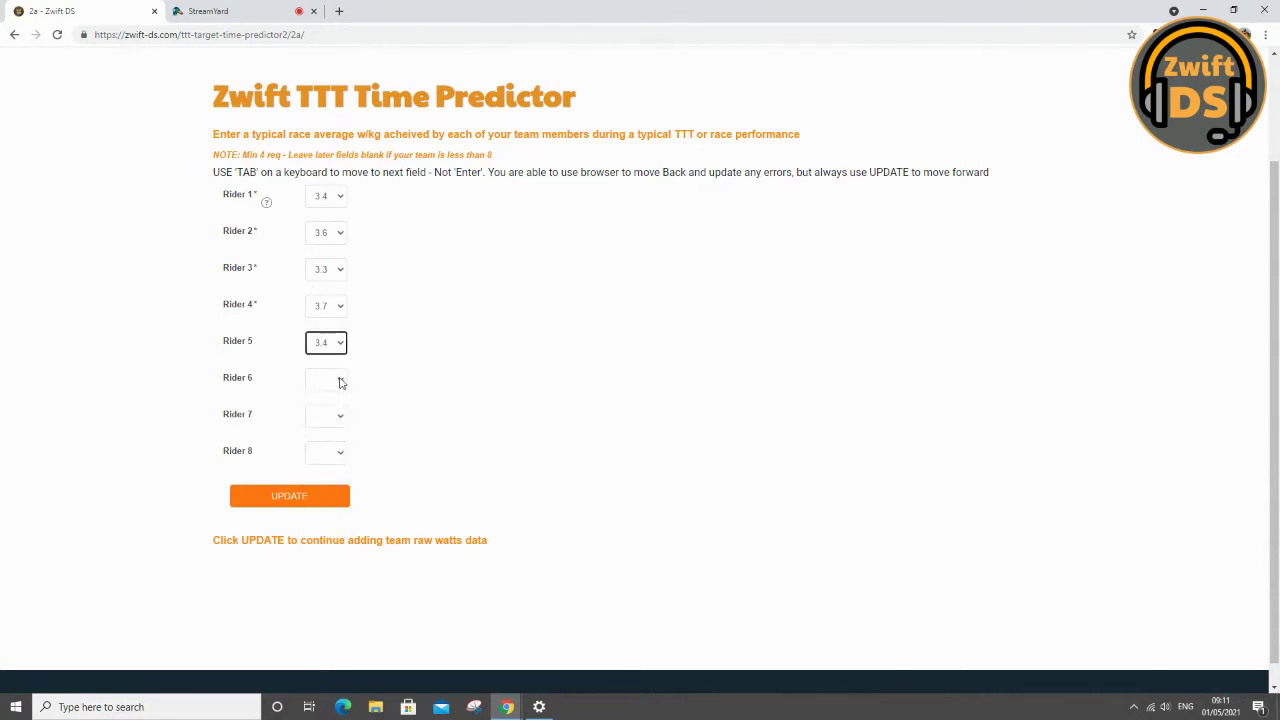
left_click(339, 383)
scroll(322, 442, "down", 2)
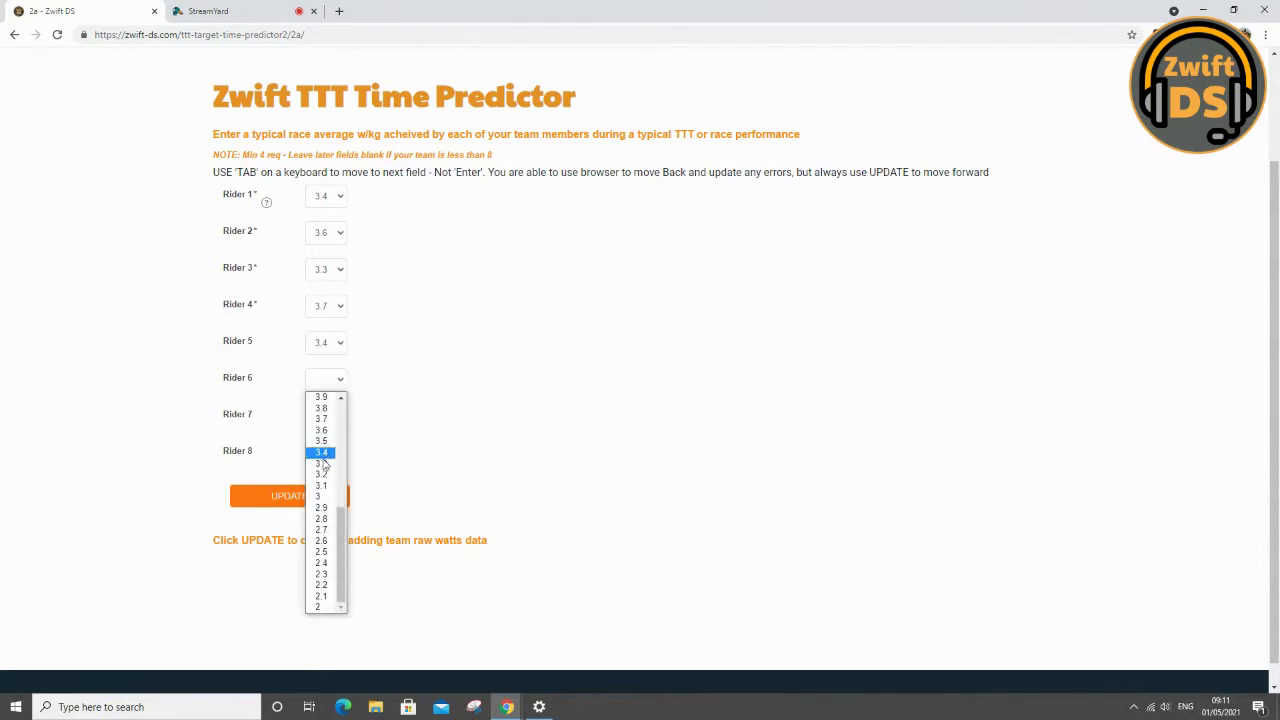
left_click(321, 409)
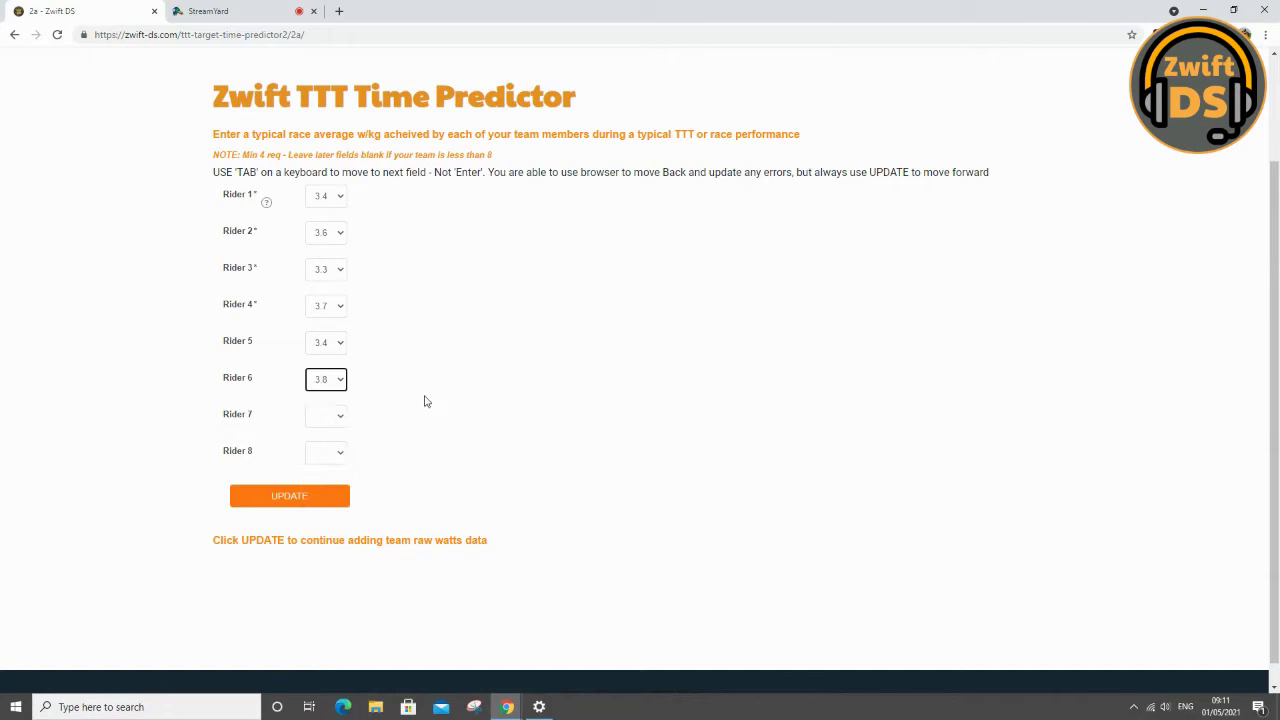
Step: Set the race average w/kg to 3.3 for Rider 7 and 3.1 for Rider 8, and submit the w/kg figures
left_click(337, 420)
scroll(322, 480, "down", 2)
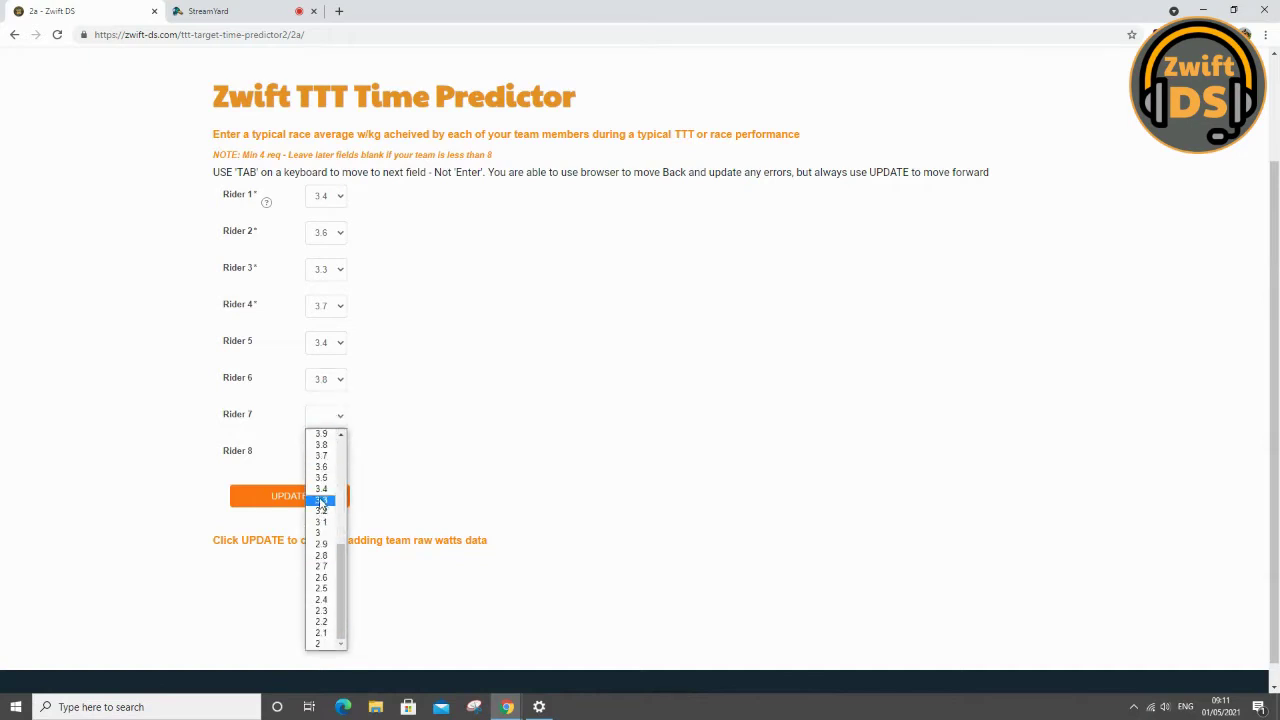
left_click(321, 500)
left_click(340, 452)
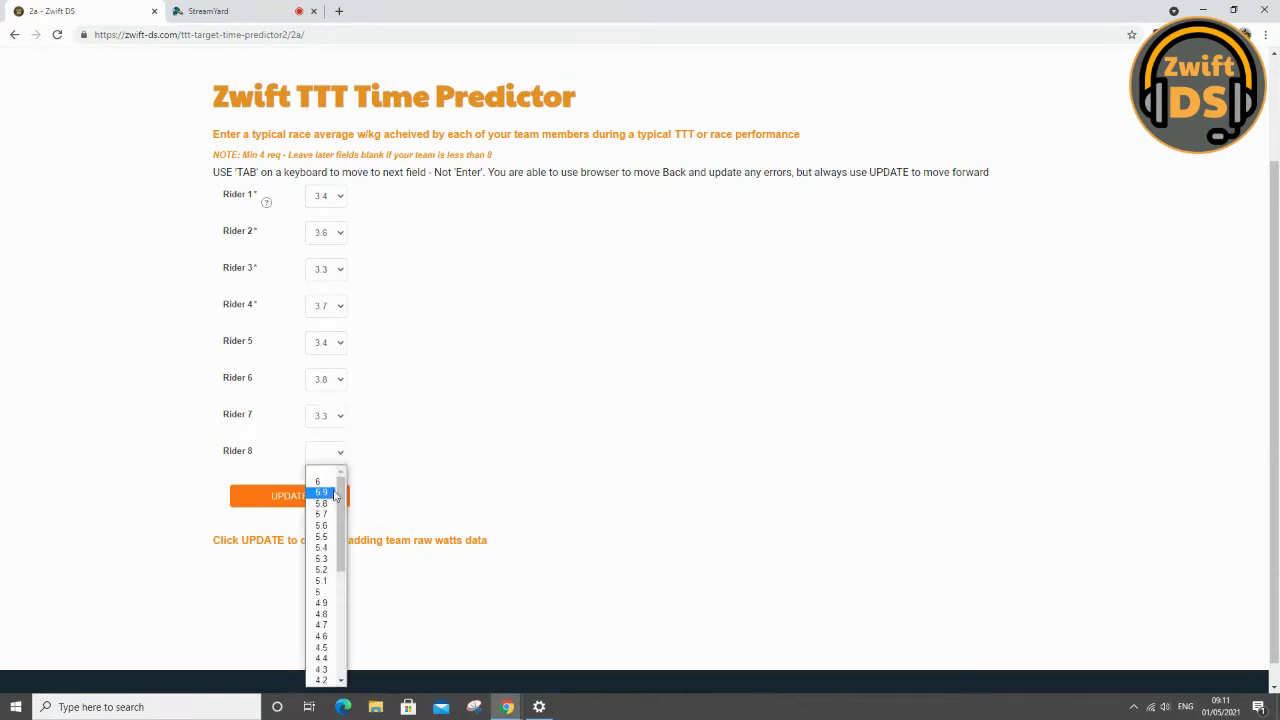
scroll(325, 520, "down", 4)
left_click(321, 560)
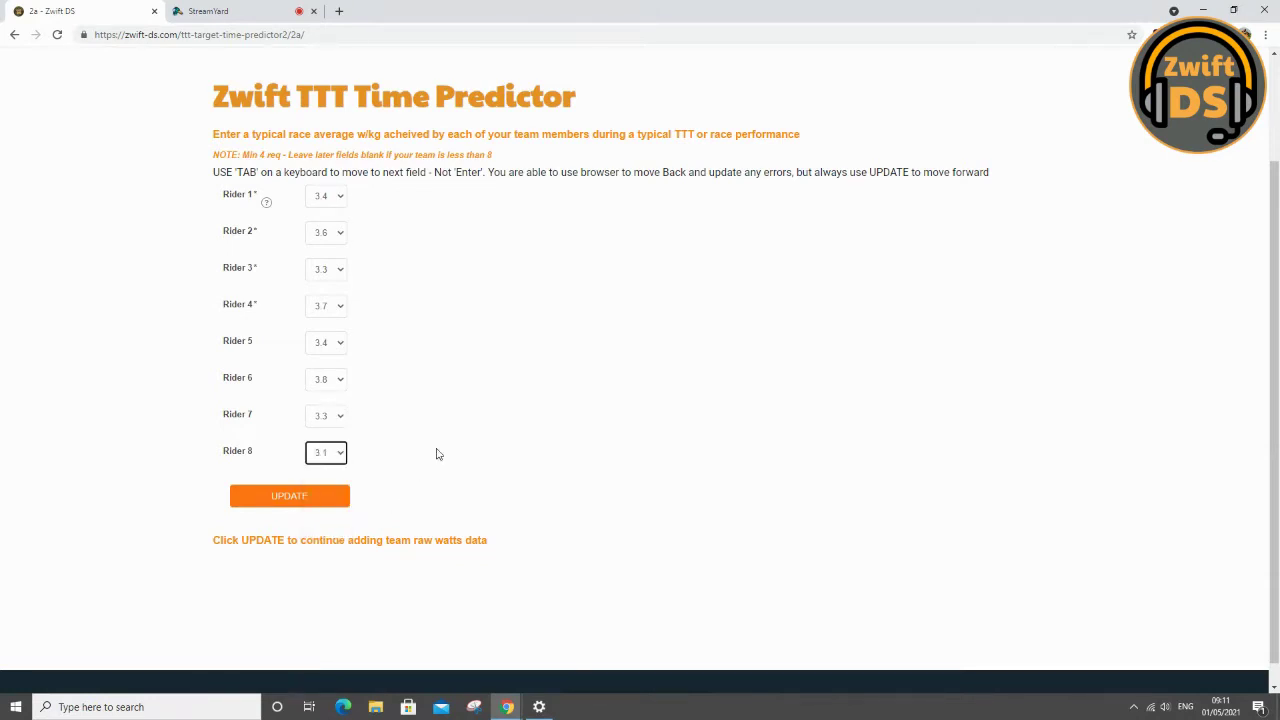
left_click(436, 454)
left_click(332, 493)
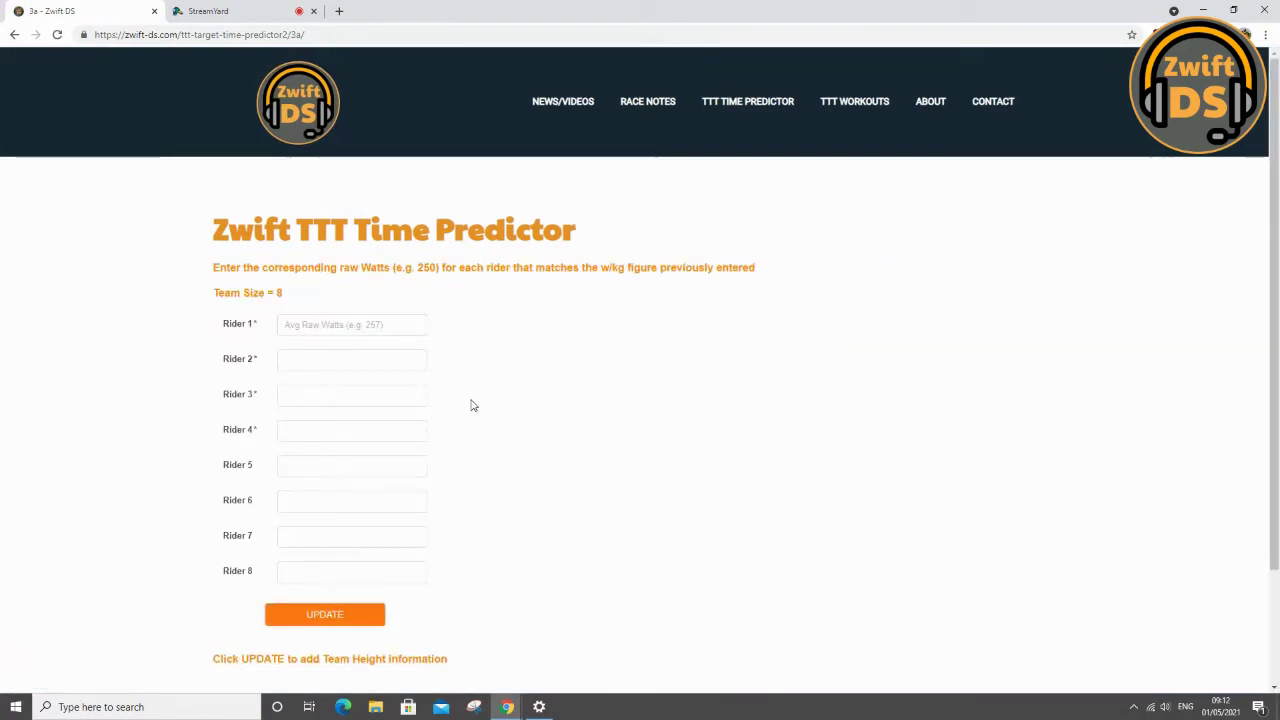
Step: Set the average raw watts to 256 for Rider 1, 234 for Rider 2 and 250 for Rider 3
left_click_drag(287, 297, 212, 296)
left_click(329, 325)
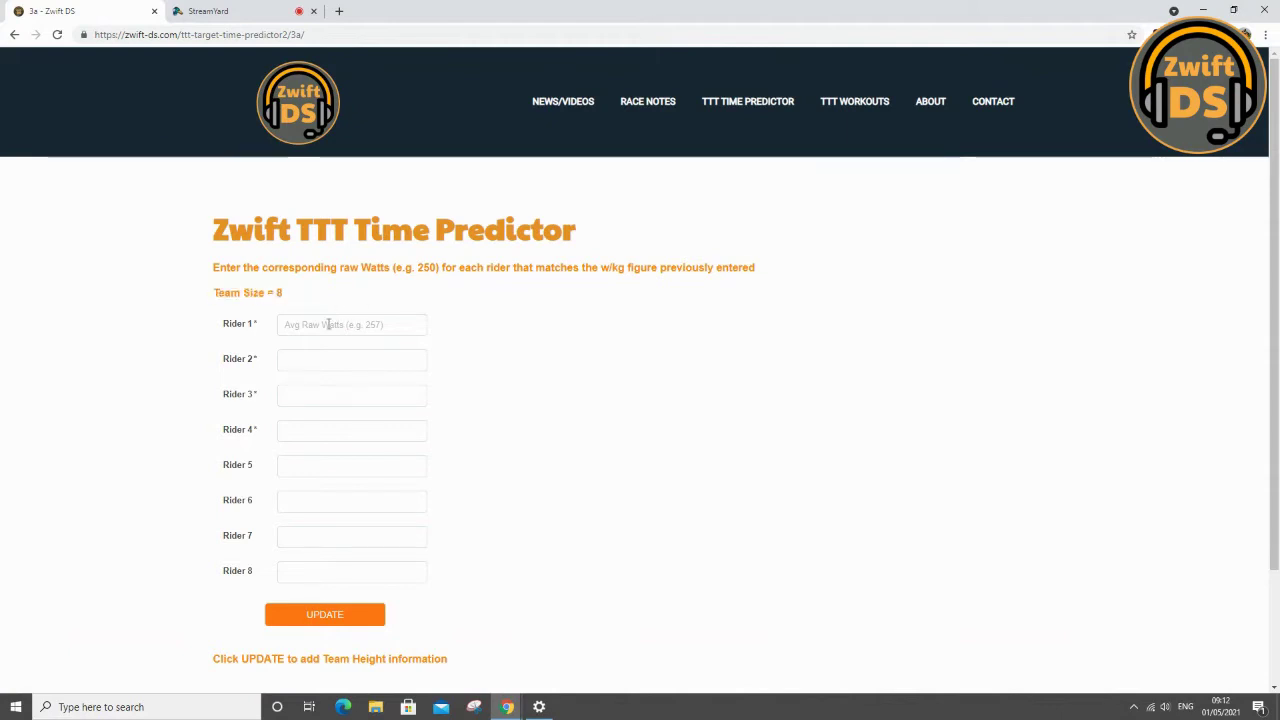
left_click(329, 325)
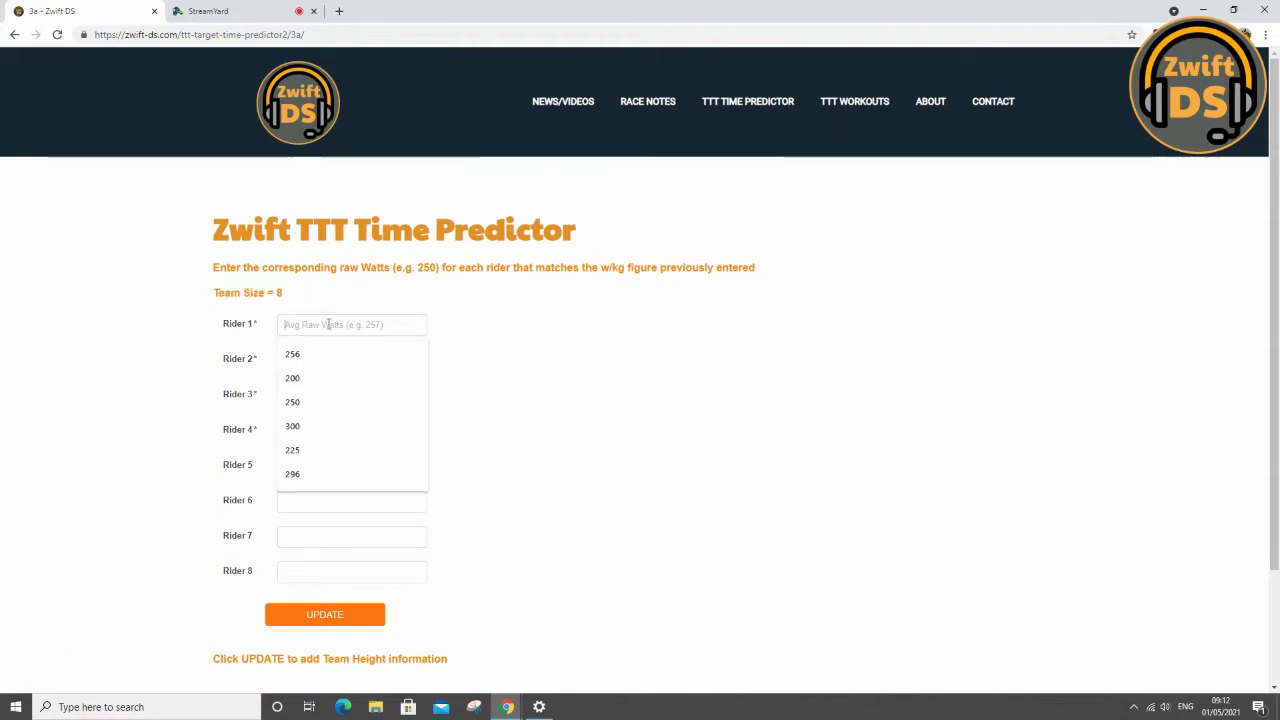
left_click(288, 352)
left_click(288, 352)
left_click(294, 392)
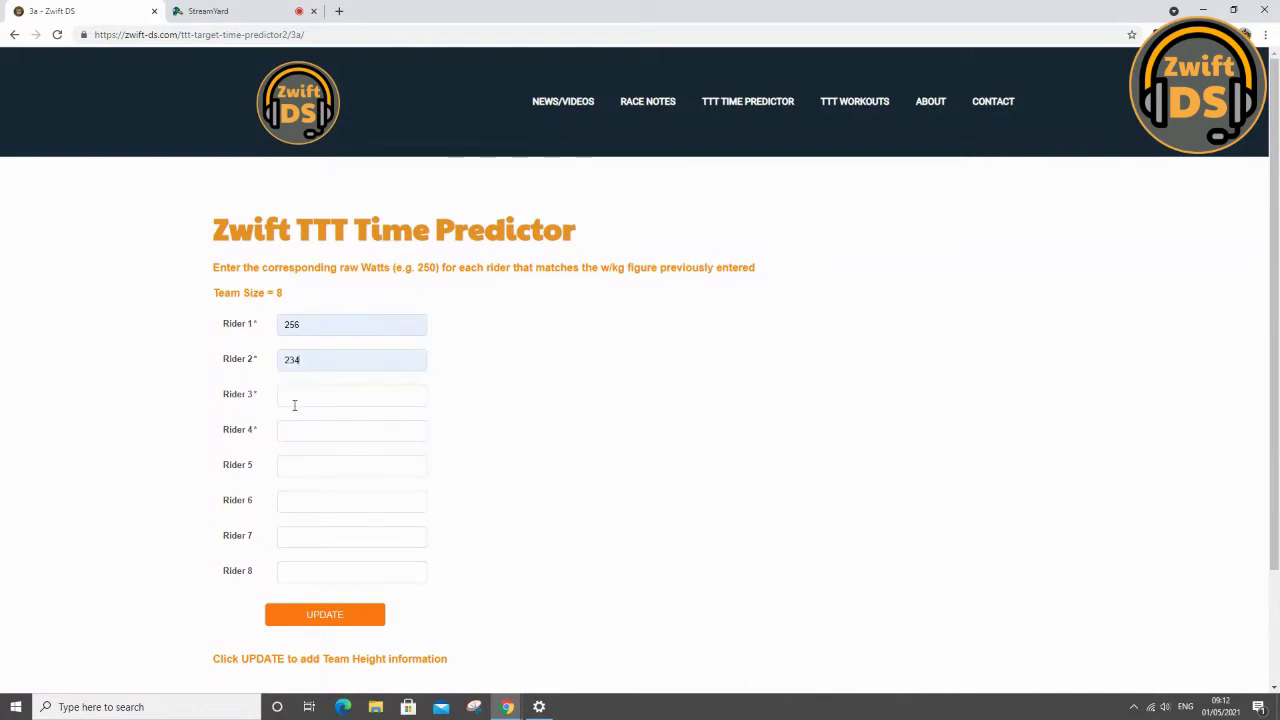
left_click(295, 404)
left_click(292, 496)
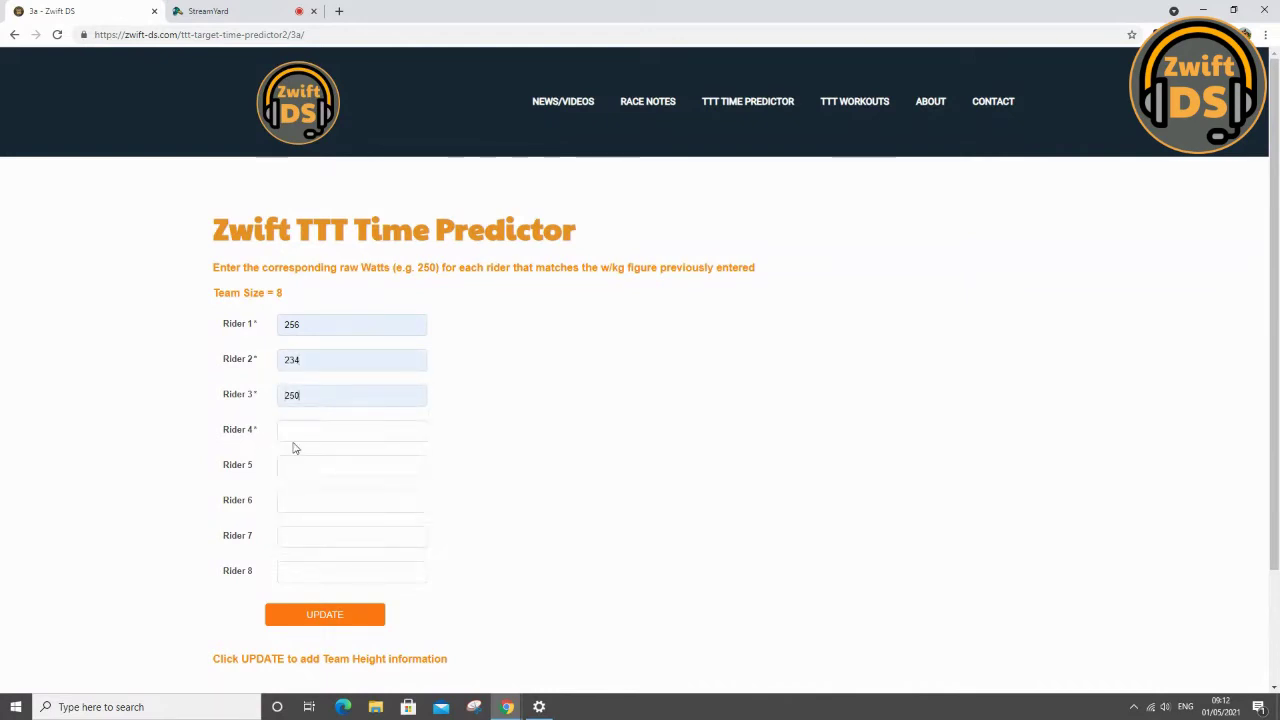
Step: Set the average raw watts to 250 for Rider 4, 262 for Rider 5 and 253 for Rider 6
left_click(287, 428)
left_click(292, 556)
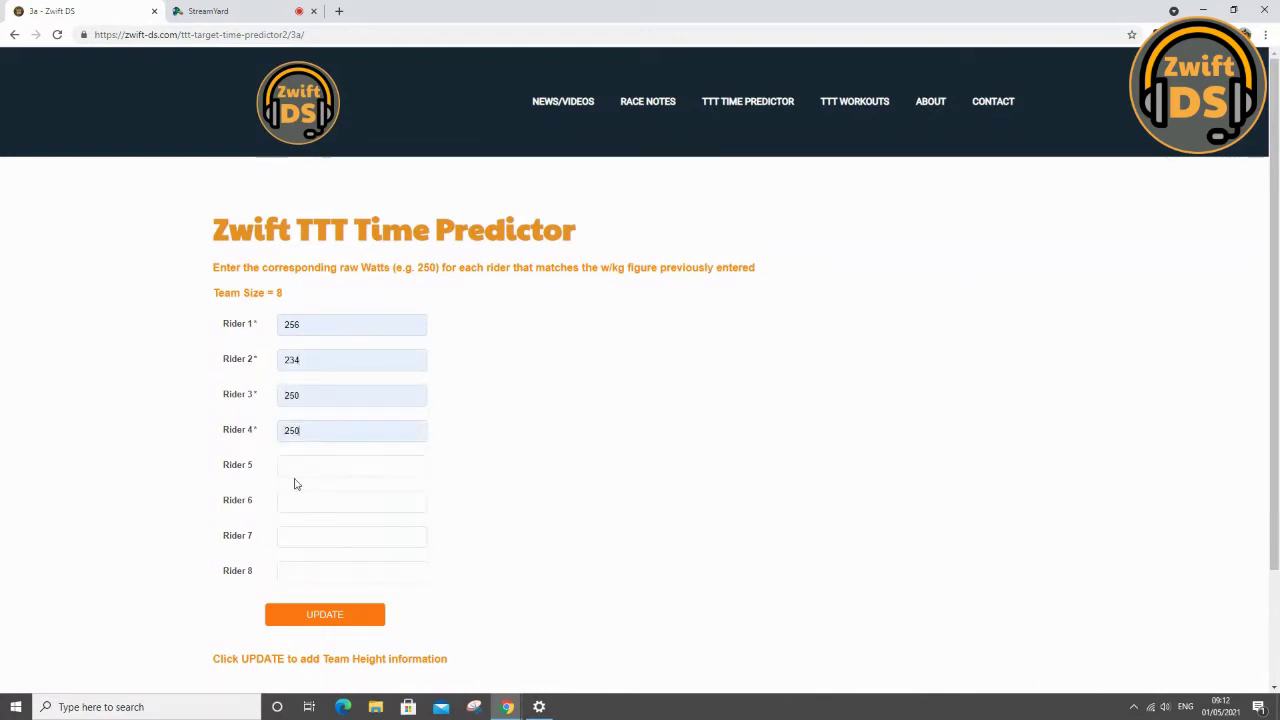
left_click(290, 468)
left_click(292, 592)
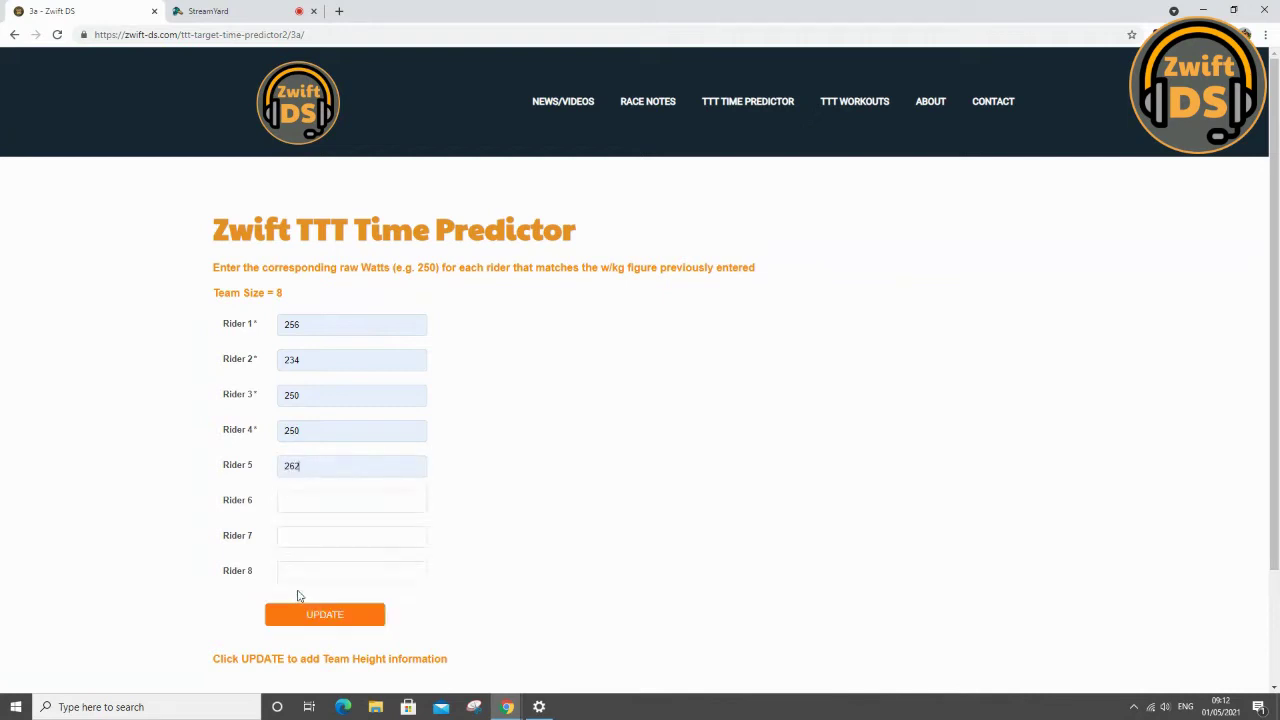
left_click(291, 504)
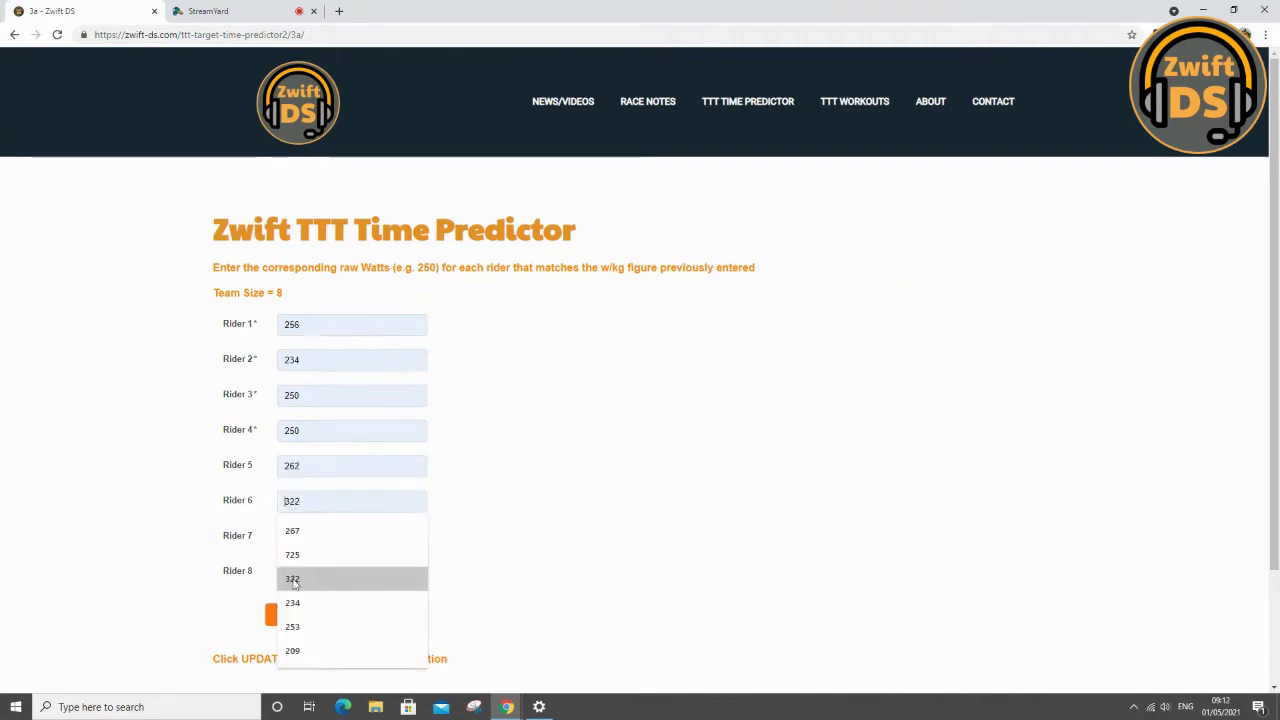
left_click(294, 626)
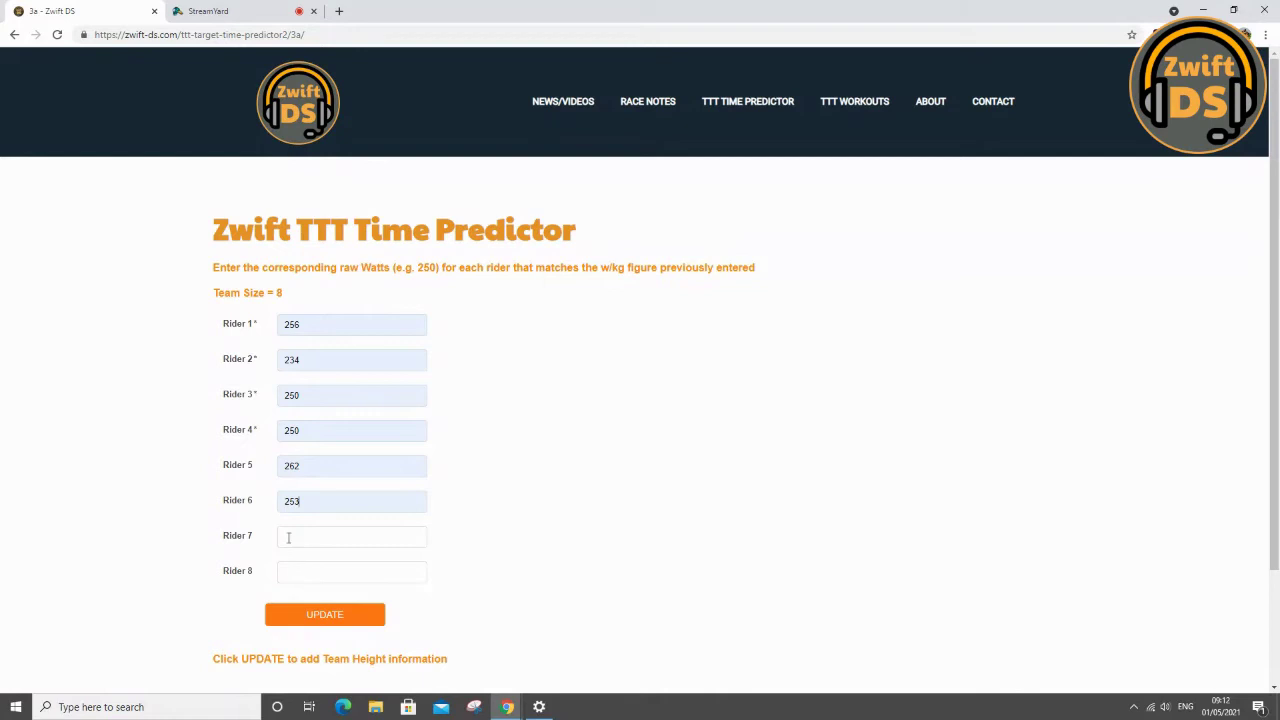
Step: Set the average raw watts to 185 for Rider 7 and 272 for Rider 8, and submit the watts data
left_click(288, 536)
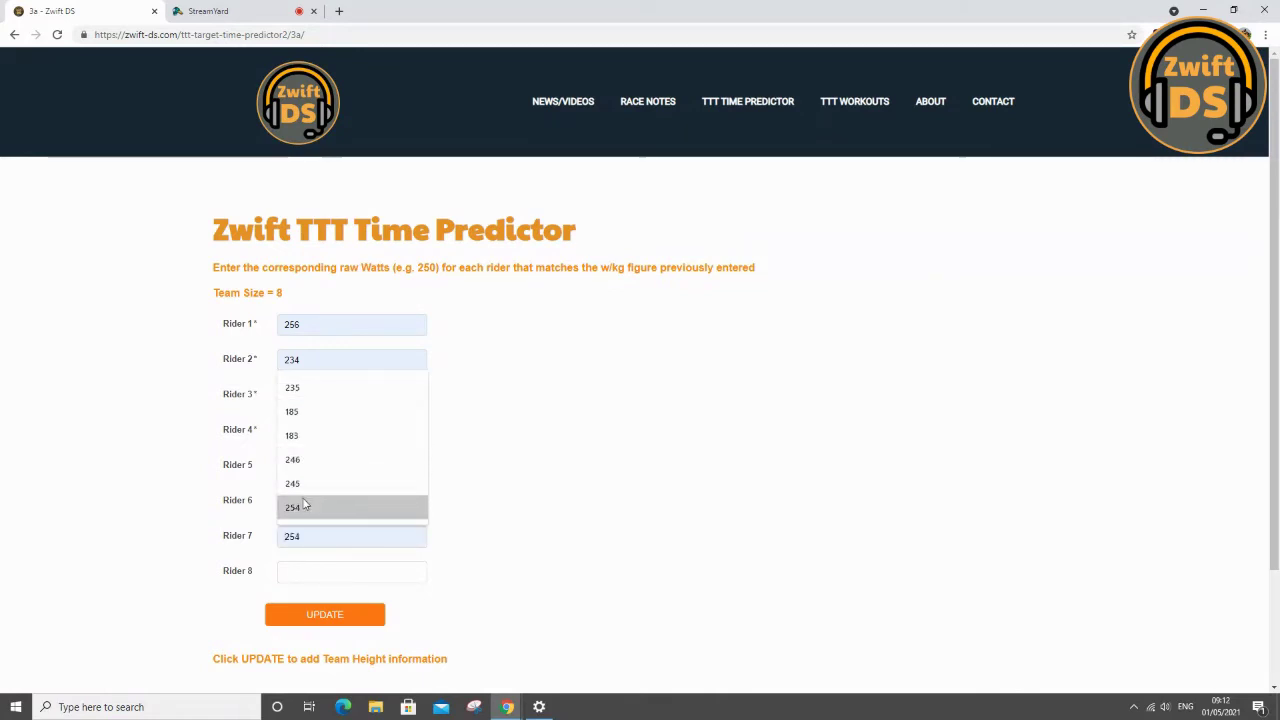
left_click(302, 412)
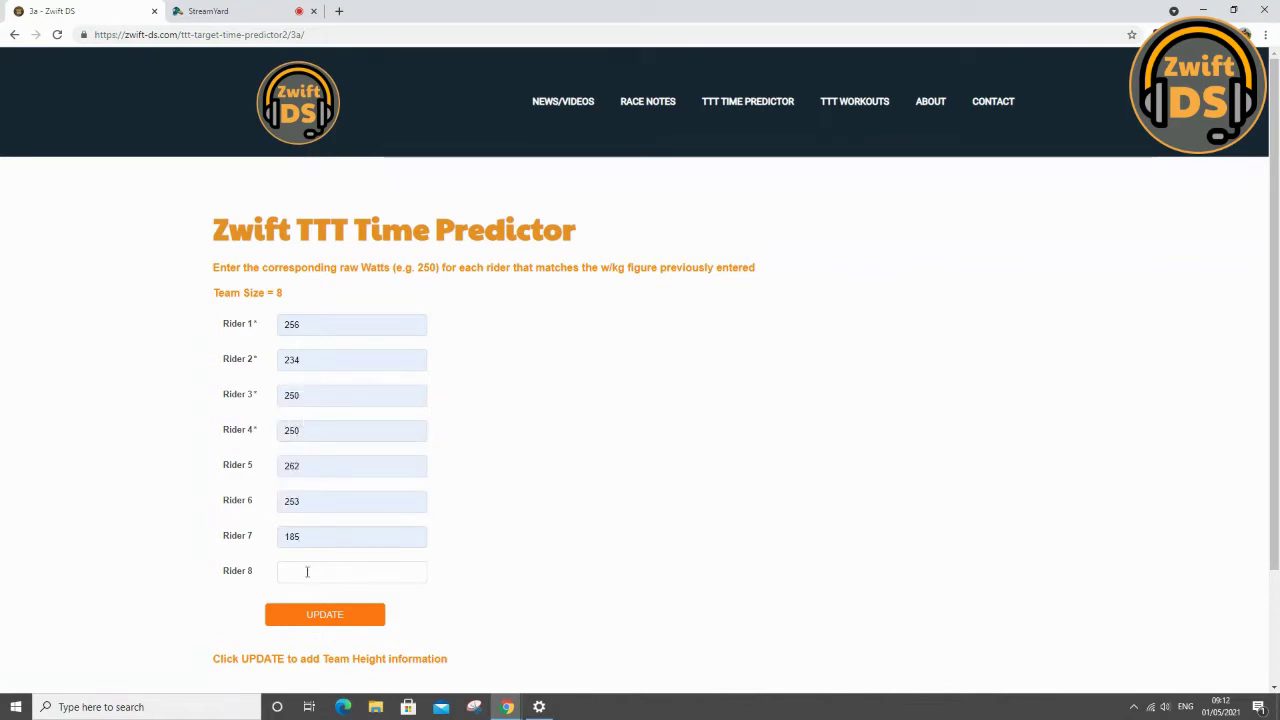
left_click(288, 572)
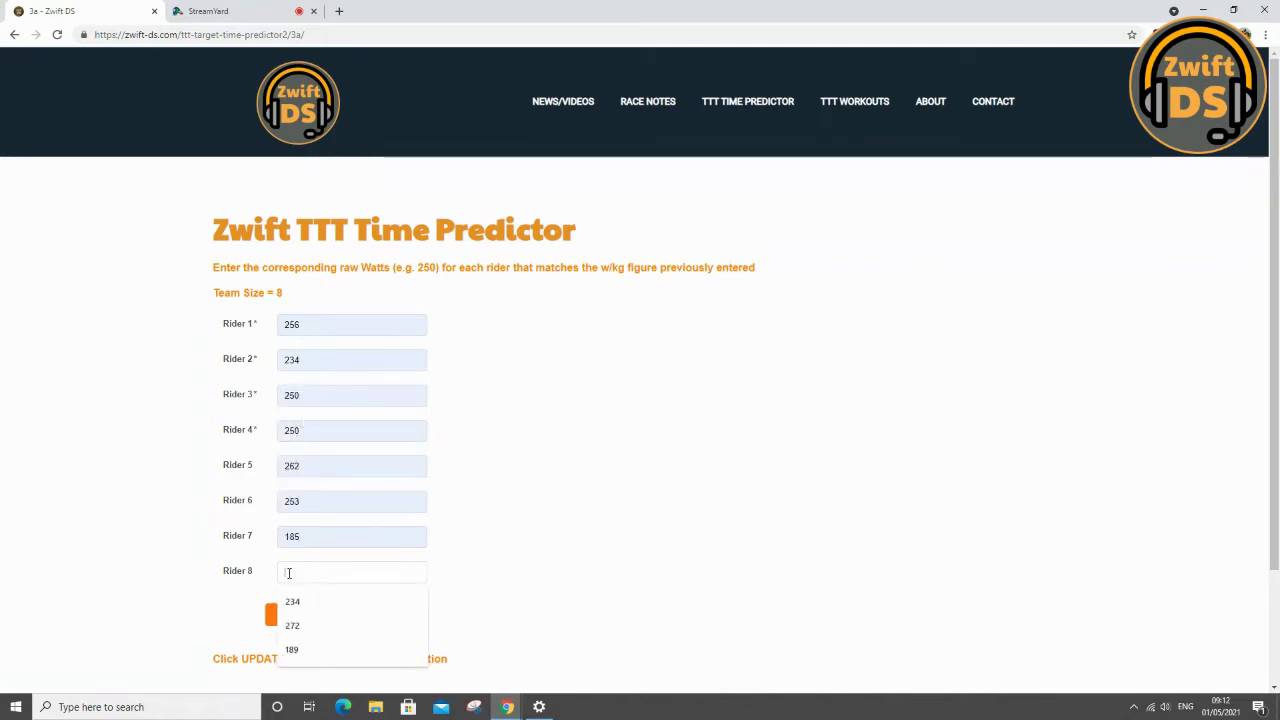
left_click(304, 627)
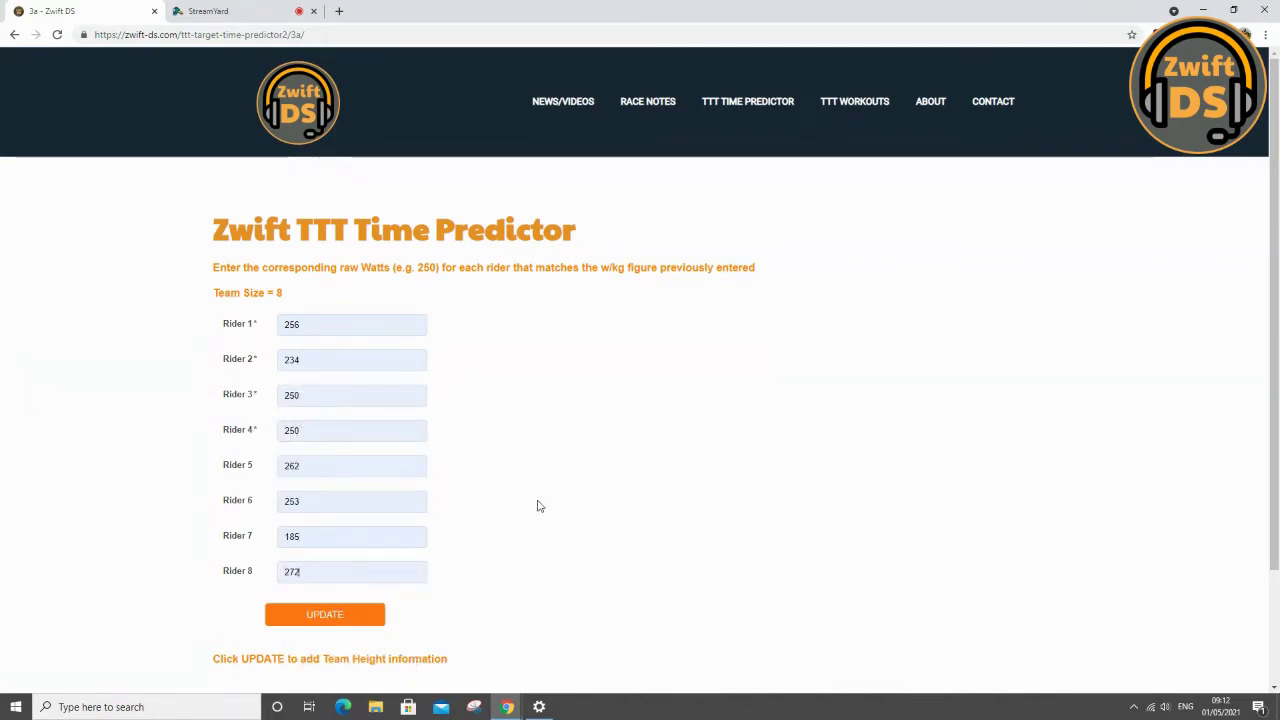
left_click(350, 617)
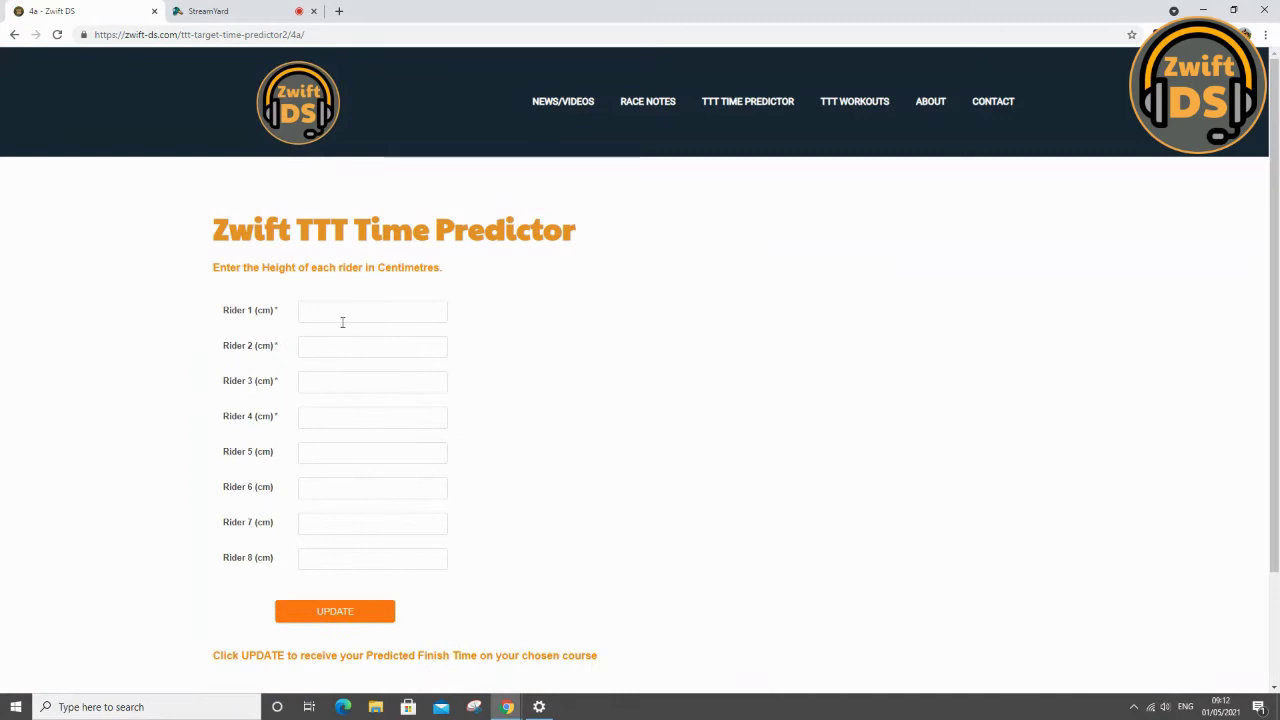
Step: Set the height to 165 cm for Rider 1, 167 cm for Rider 2 and 166 cm for Rider 3
left_click(331, 310)
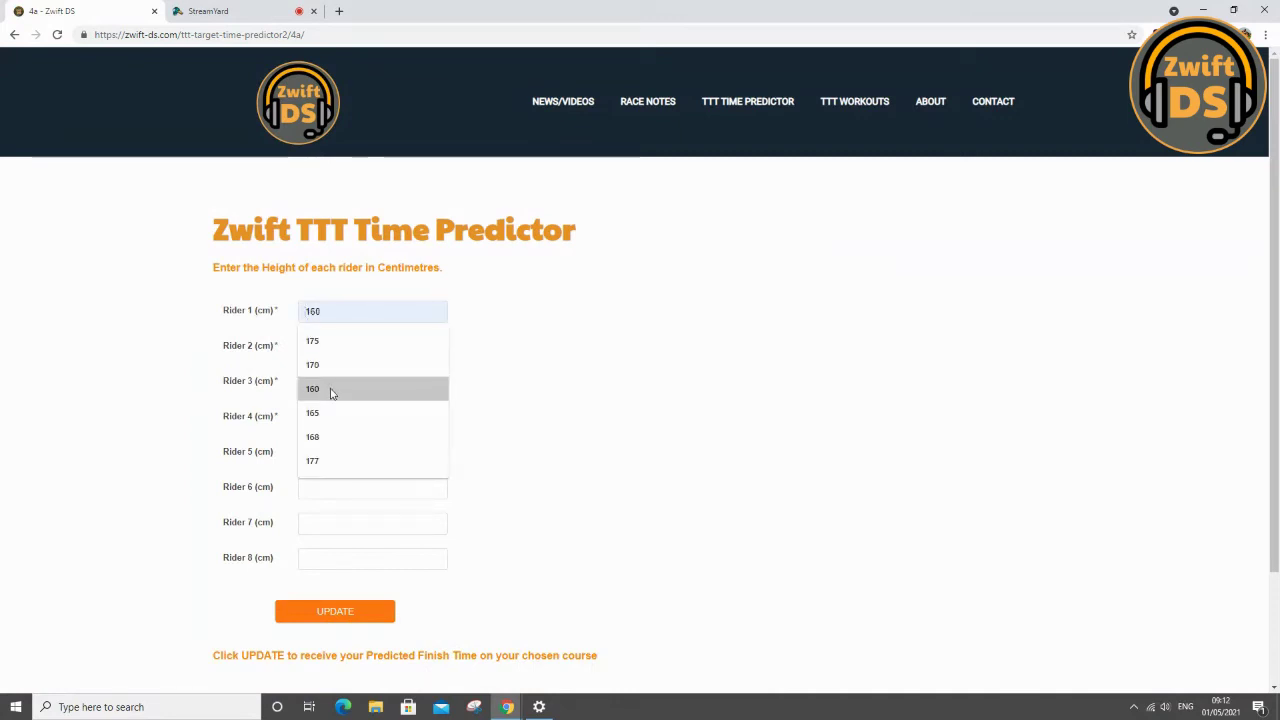
left_click(331, 412)
left_click(323, 346)
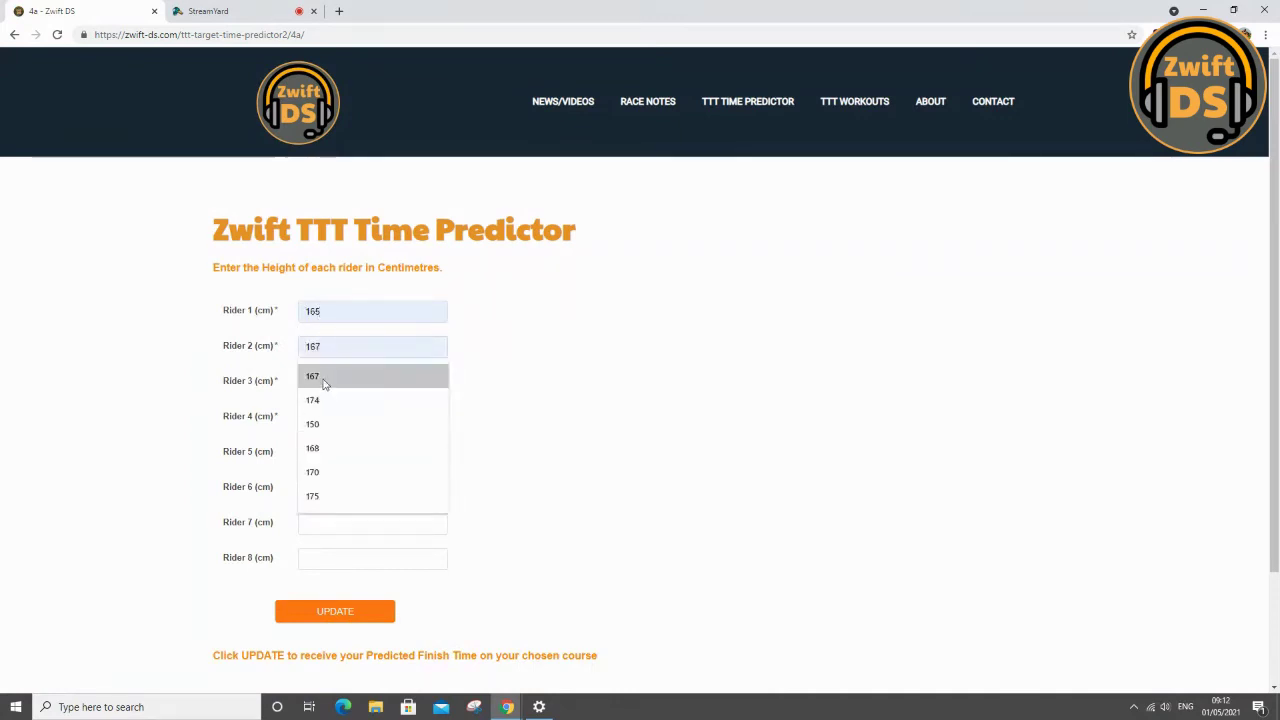
left_click(323, 380)
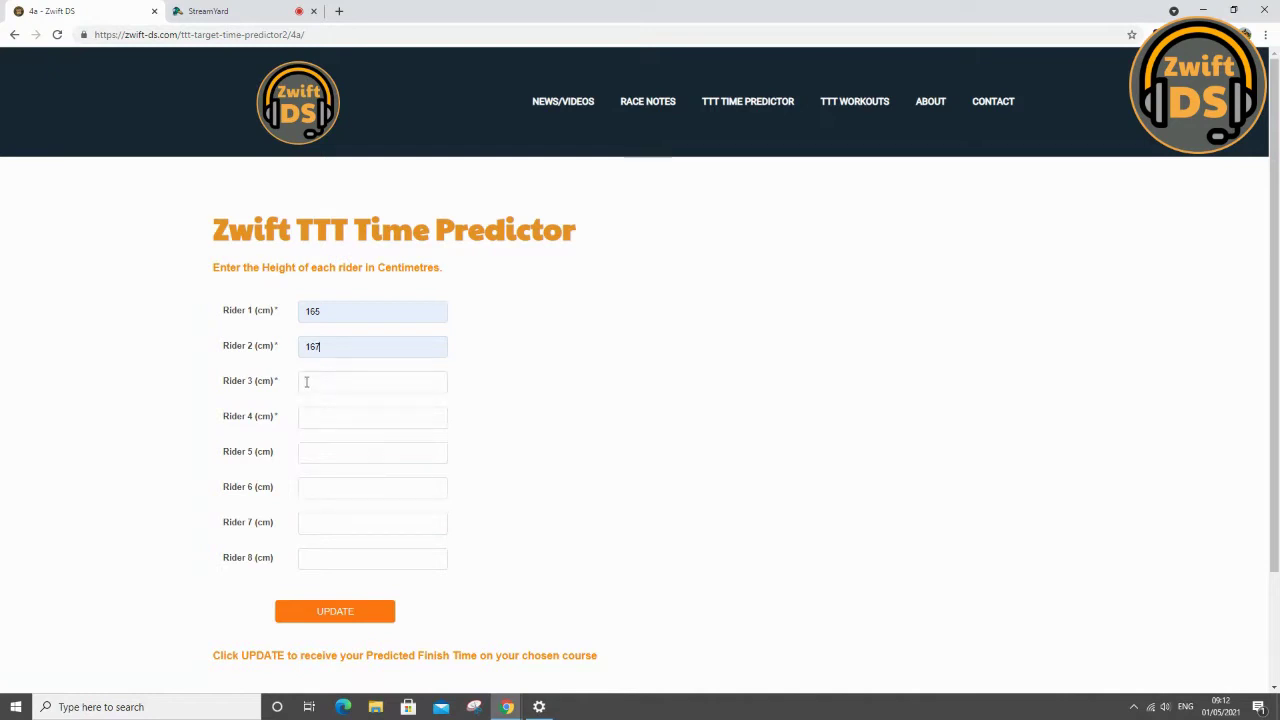
left_click(306, 381)
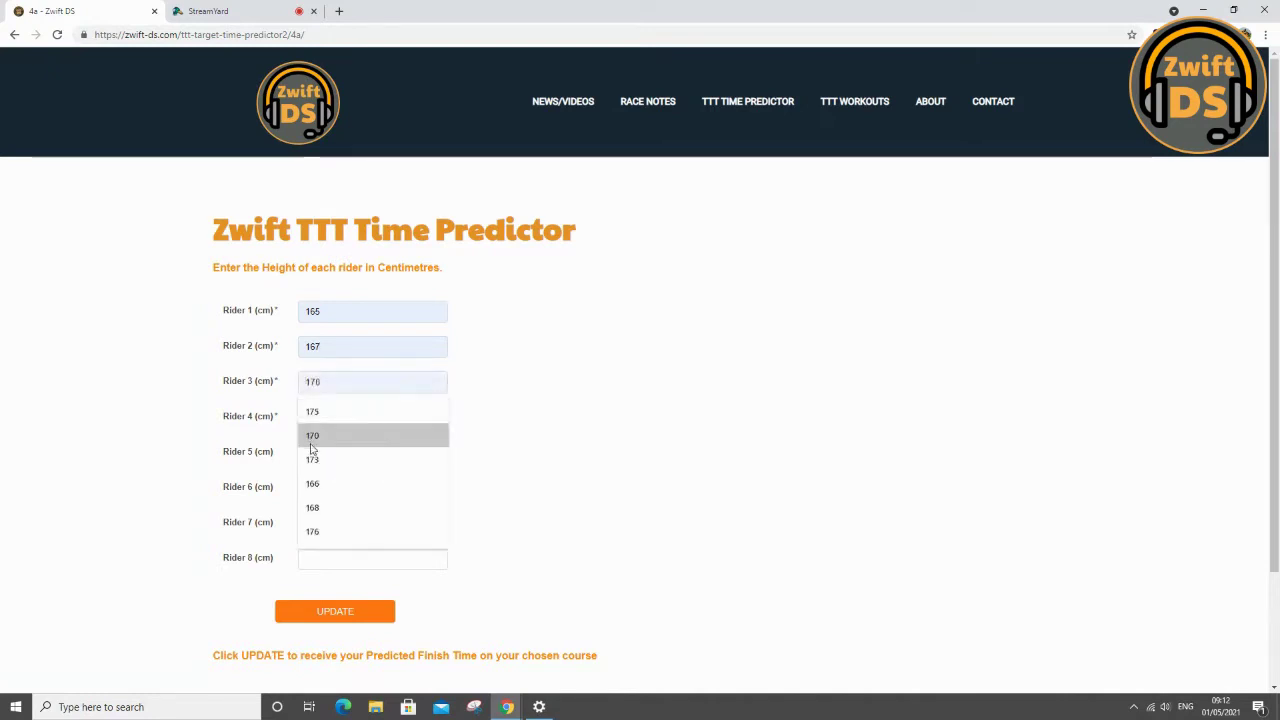
left_click(314, 495)
Step: Set the height to 162 cm for Rider 4, 165 cm for Rider 5 and 168 cm for Rider 6
left_click(314, 416)
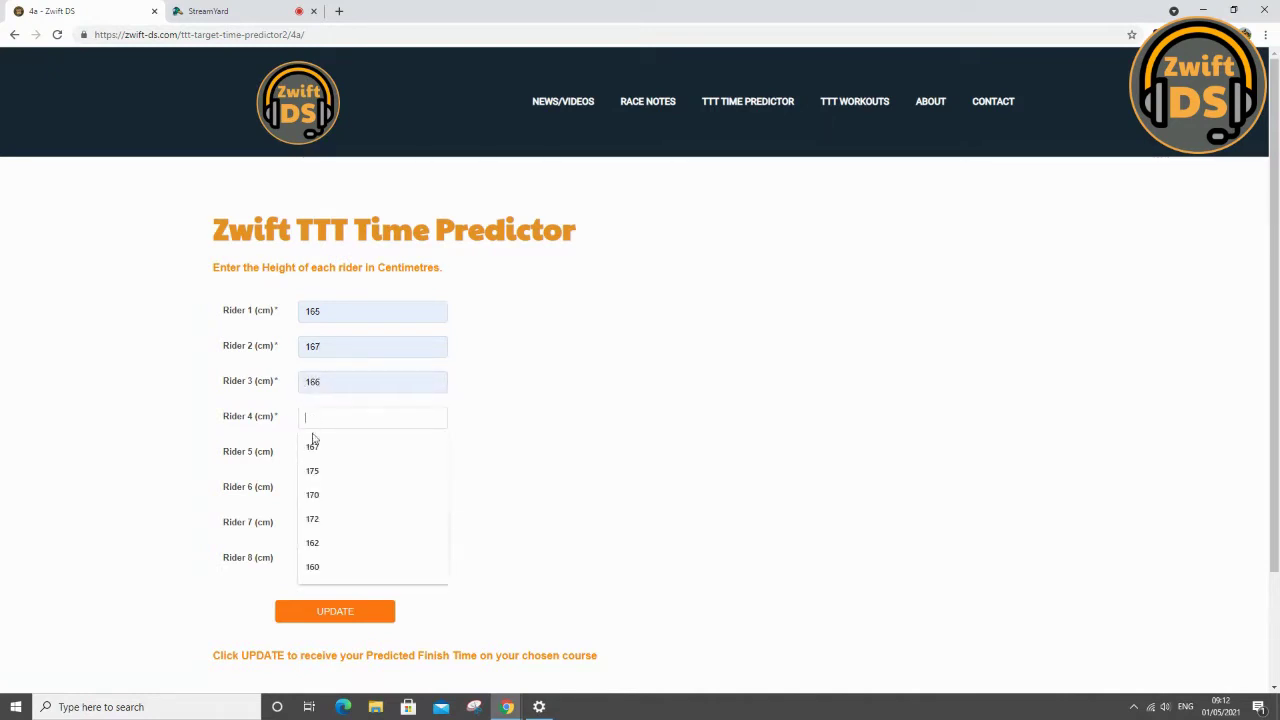
left_click(314, 542)
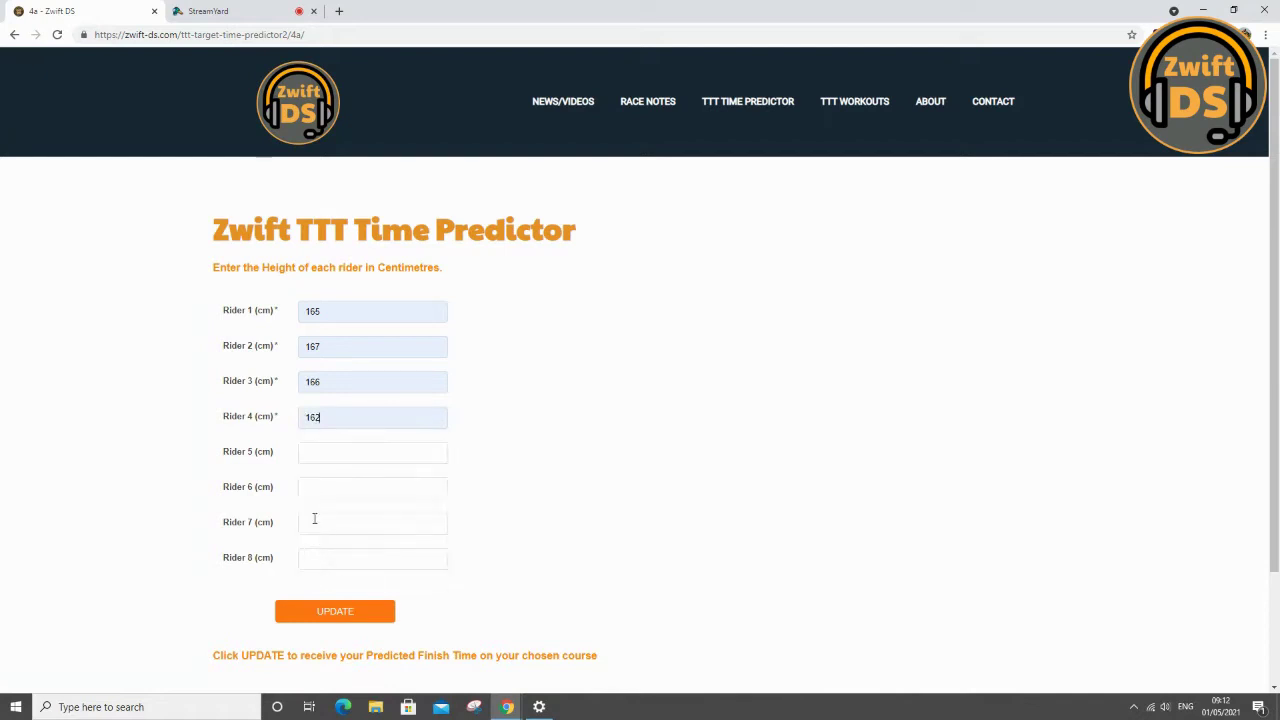
left_click(314, 454)
left_click(314, 480)
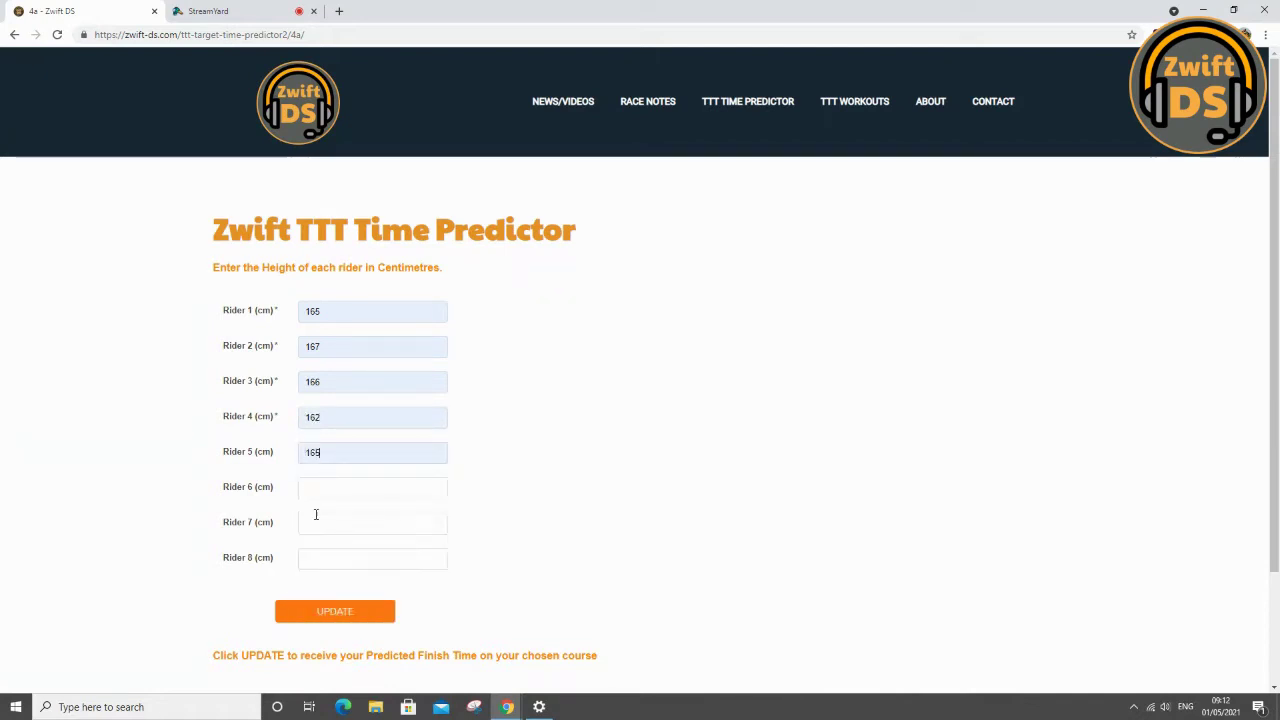
left_click(314, 487)
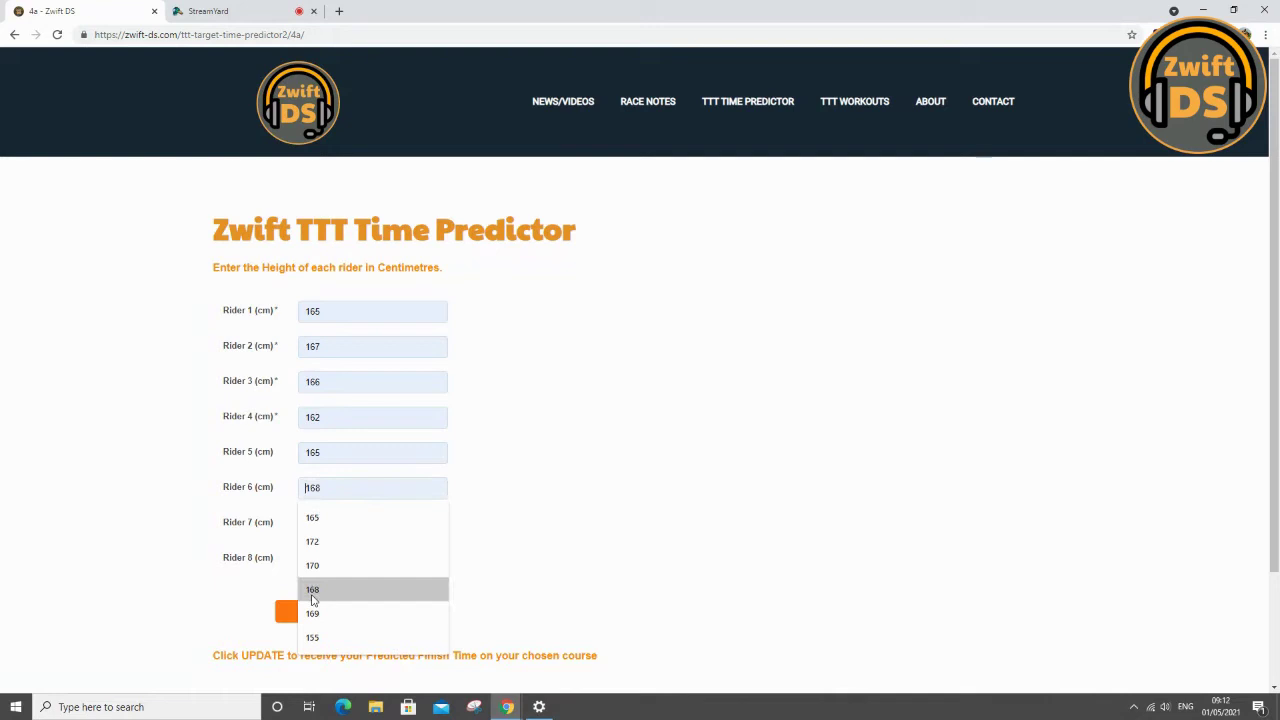
left_click(312, 590)
Step: Set the height to 165 cm for Rider 7 and 168 cm for Rider 8, and submit the heights for the predicted finish time
left_click(312, 523)
left_click(311, 576)
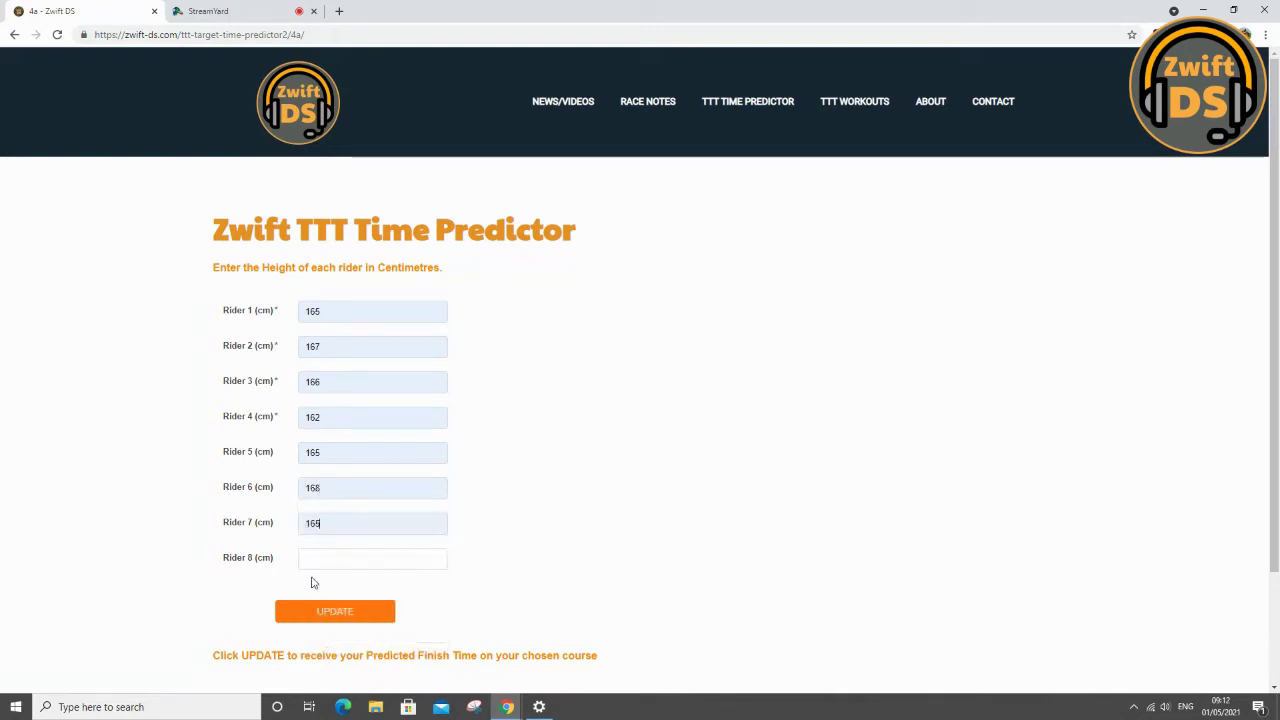
left_click(309, 556)
left_click(313, 608)
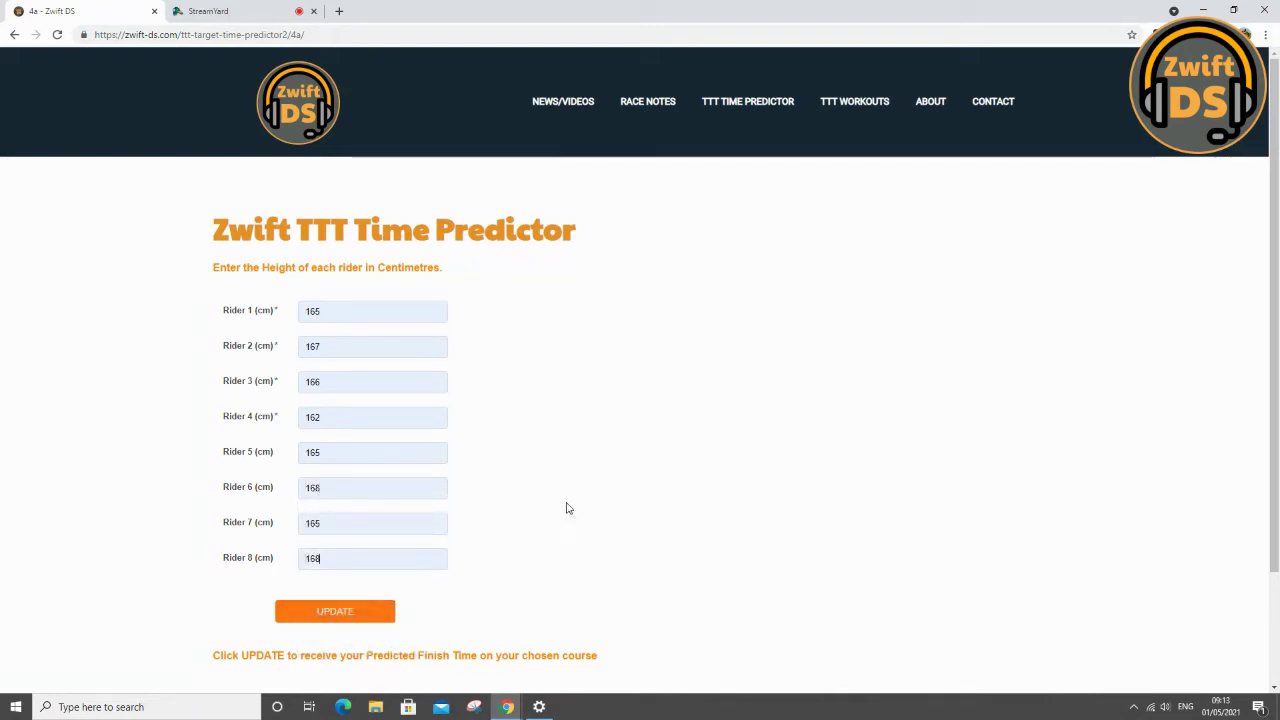
scroll(588, 480, "down", 2)
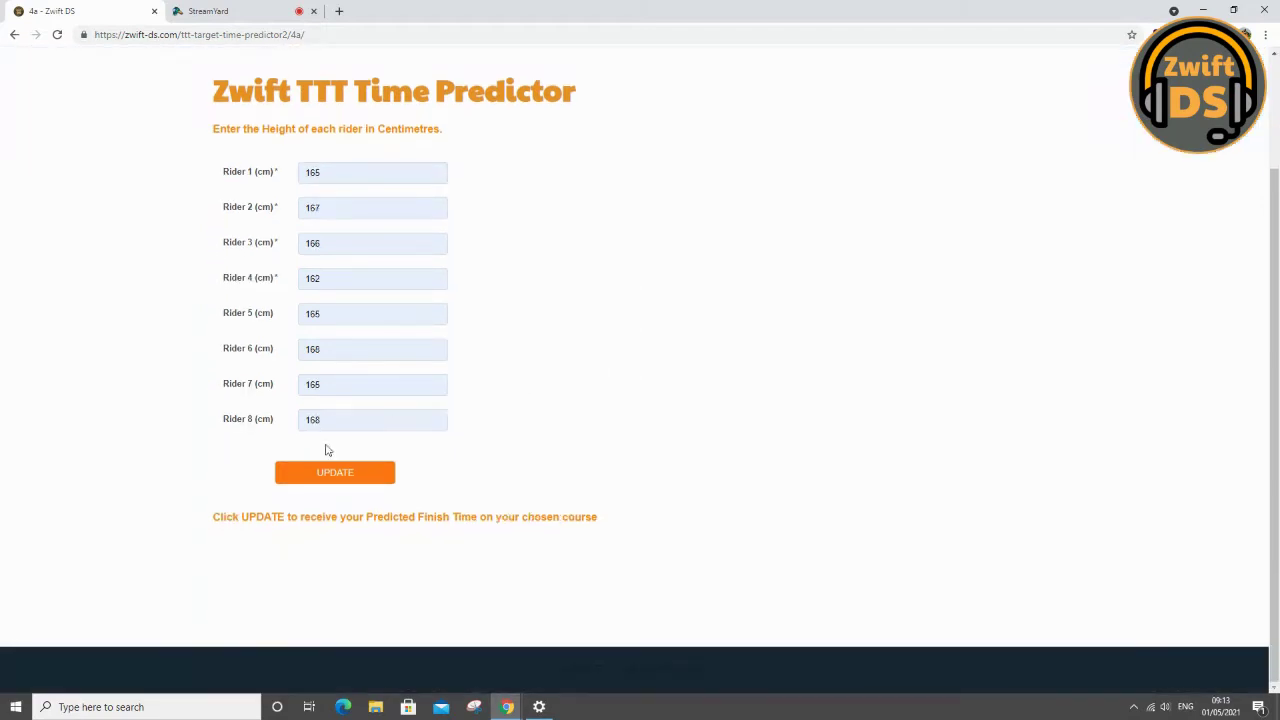
left_click(327, 476)
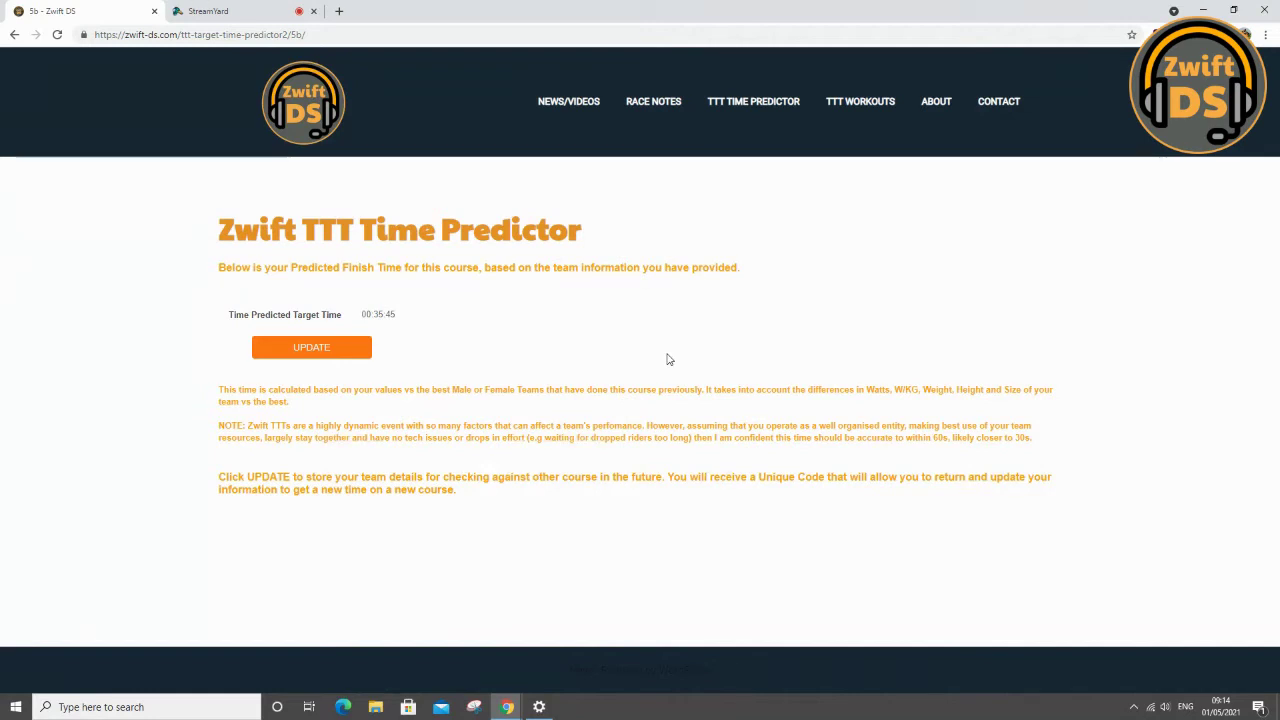
Step: Store the team details for future courses and select the unique team code
left_click(311, 348)
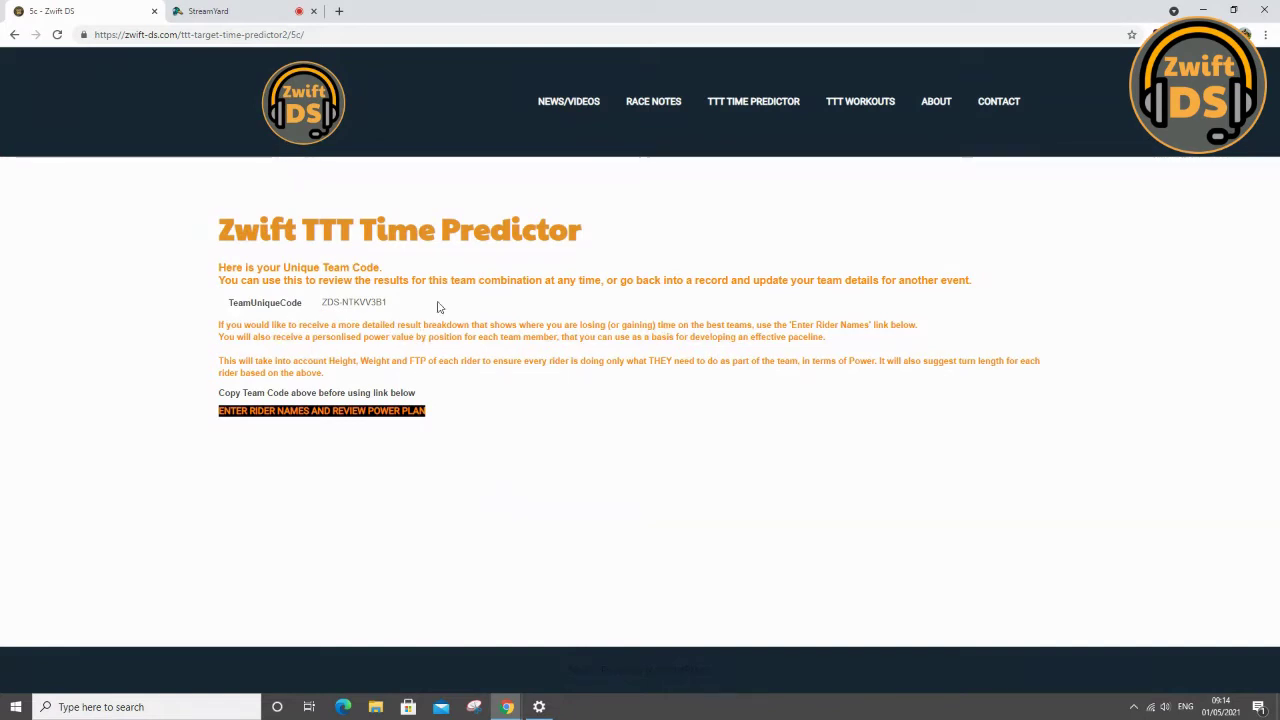
left_click_drag(408, 308, 308, 310)
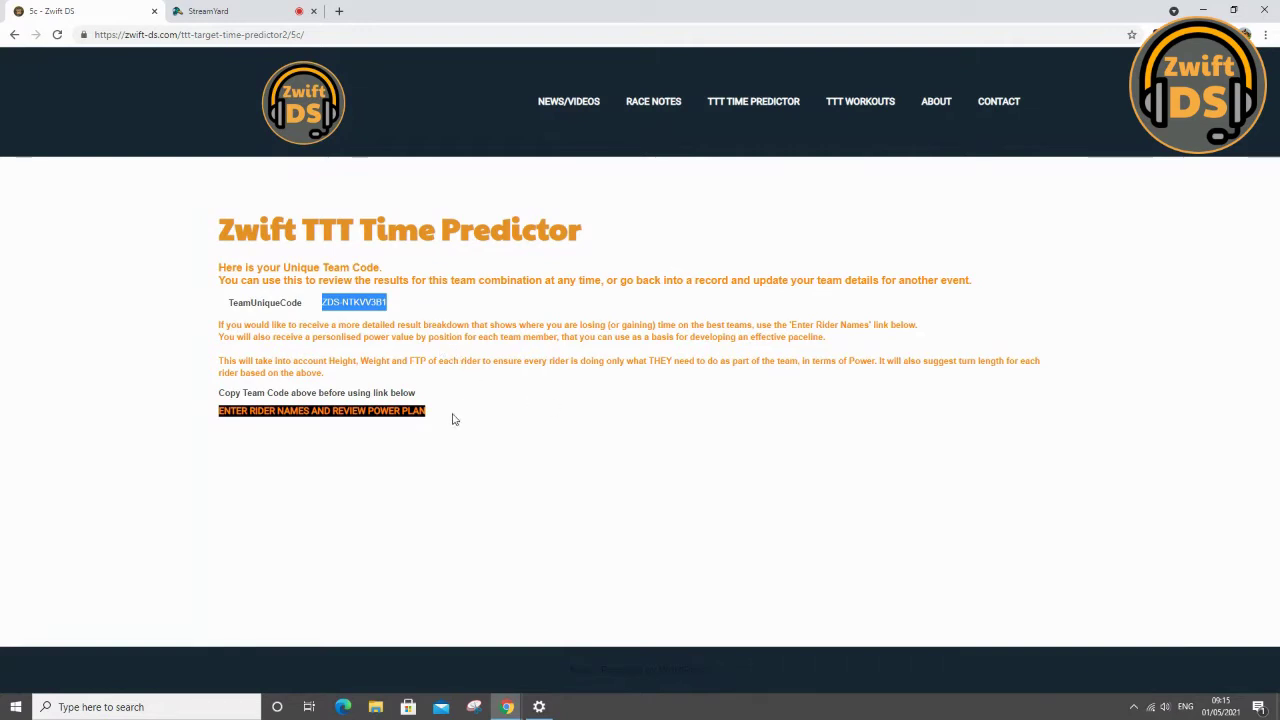
Step: Open the detailed predictor form for entering rider names and reviewing the power plan
left_click(301, 416)
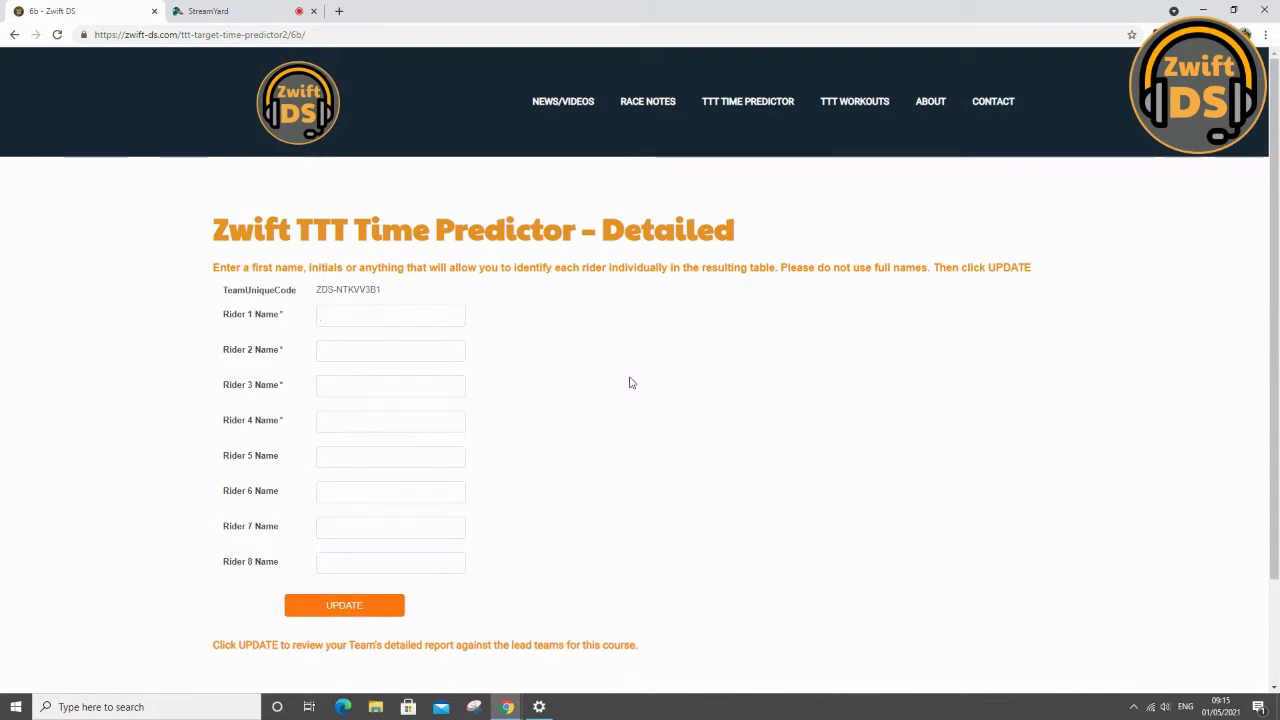
left_click(14, 35)
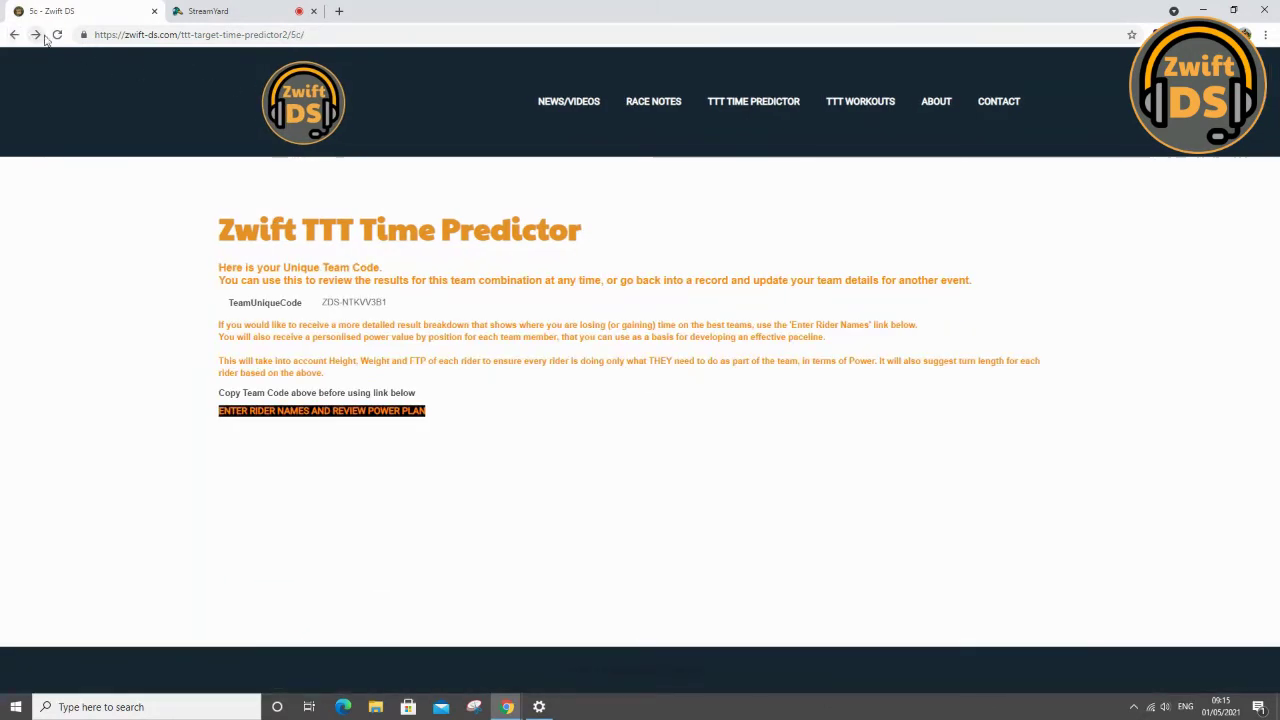
left_click(35, 35)
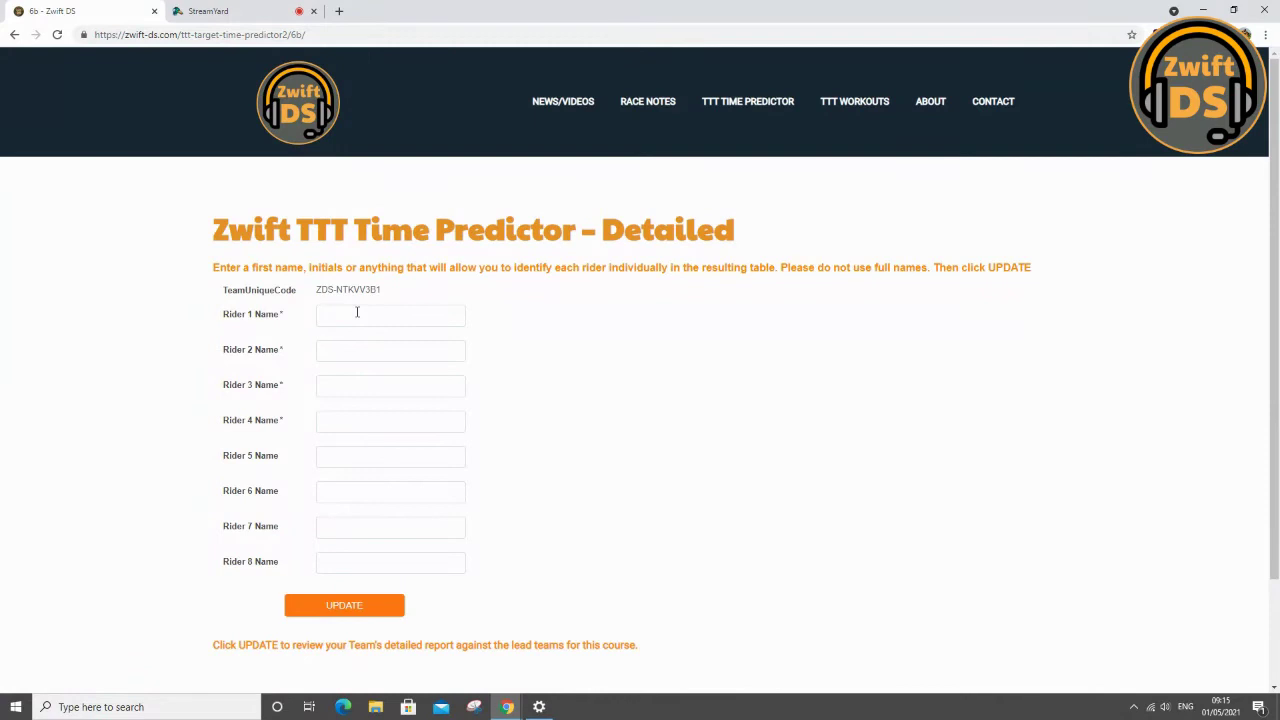
Step: Name Rider 1 ab, Rider 2 bc, Rider 3 cd, Rider 4 de and Rider 5 ef
type("ab")
key("Tab")
type("bc")
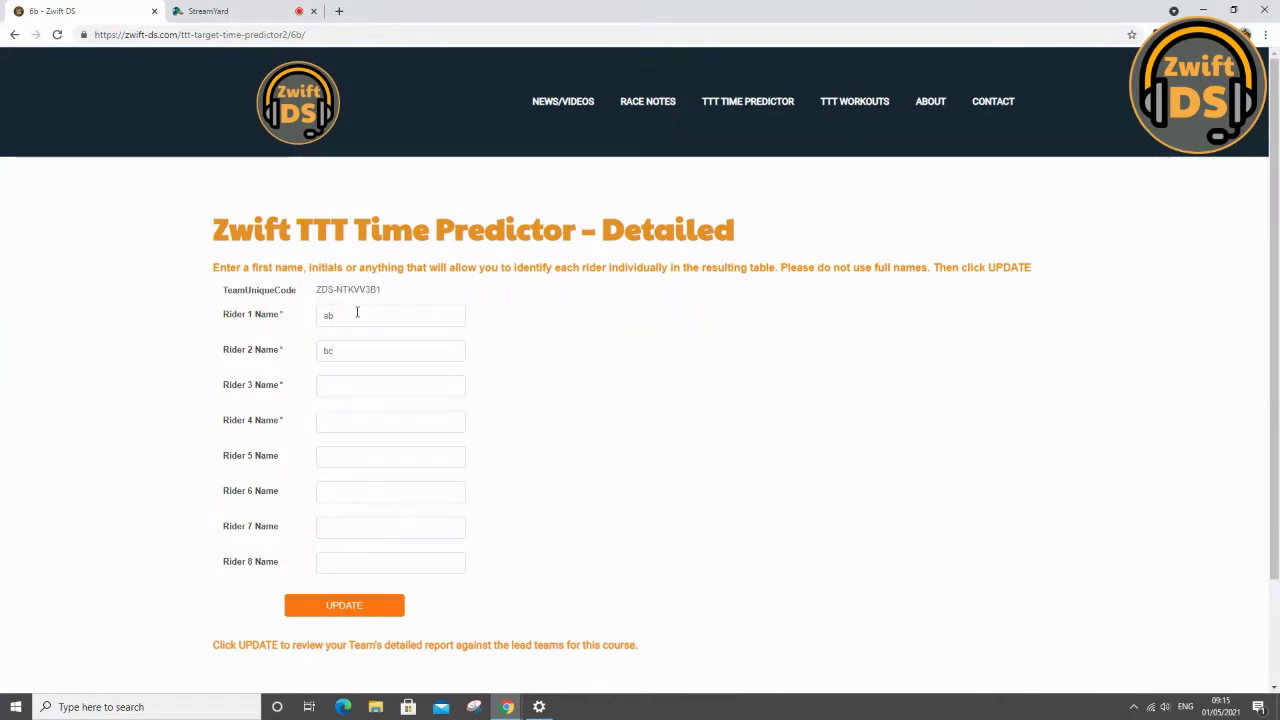
key("Tab")
type("cd")
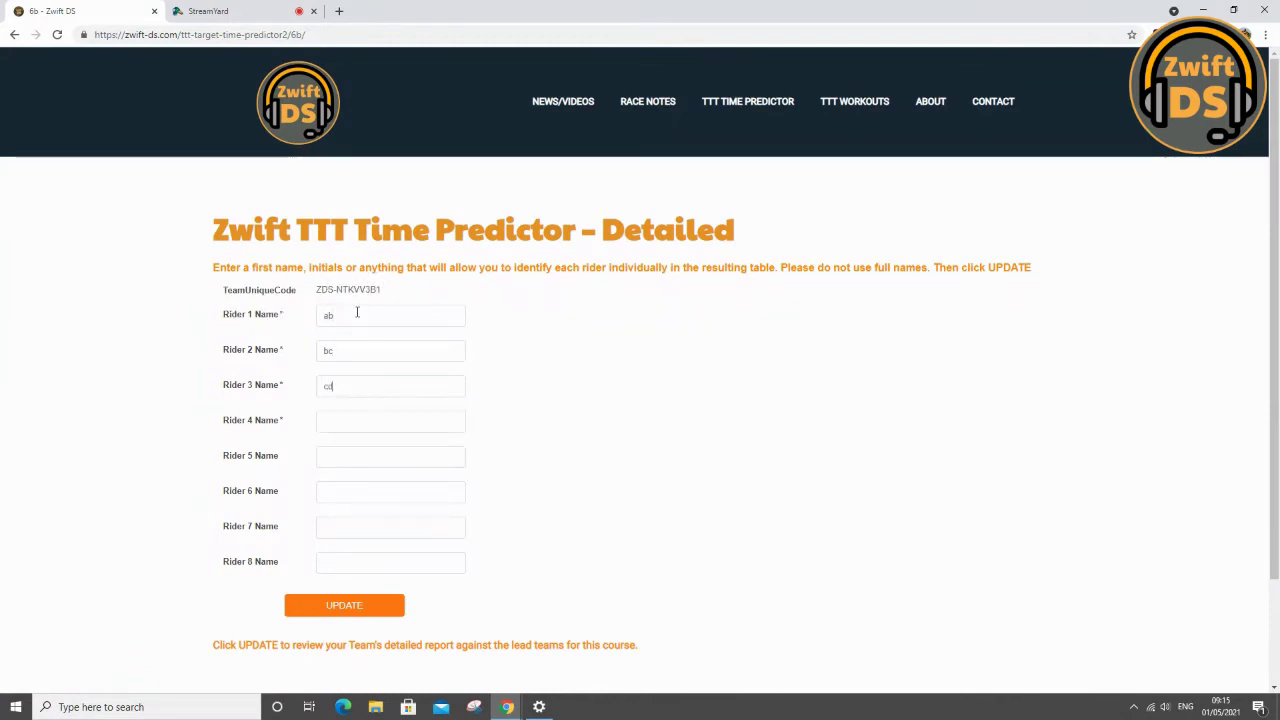
key("Tab")
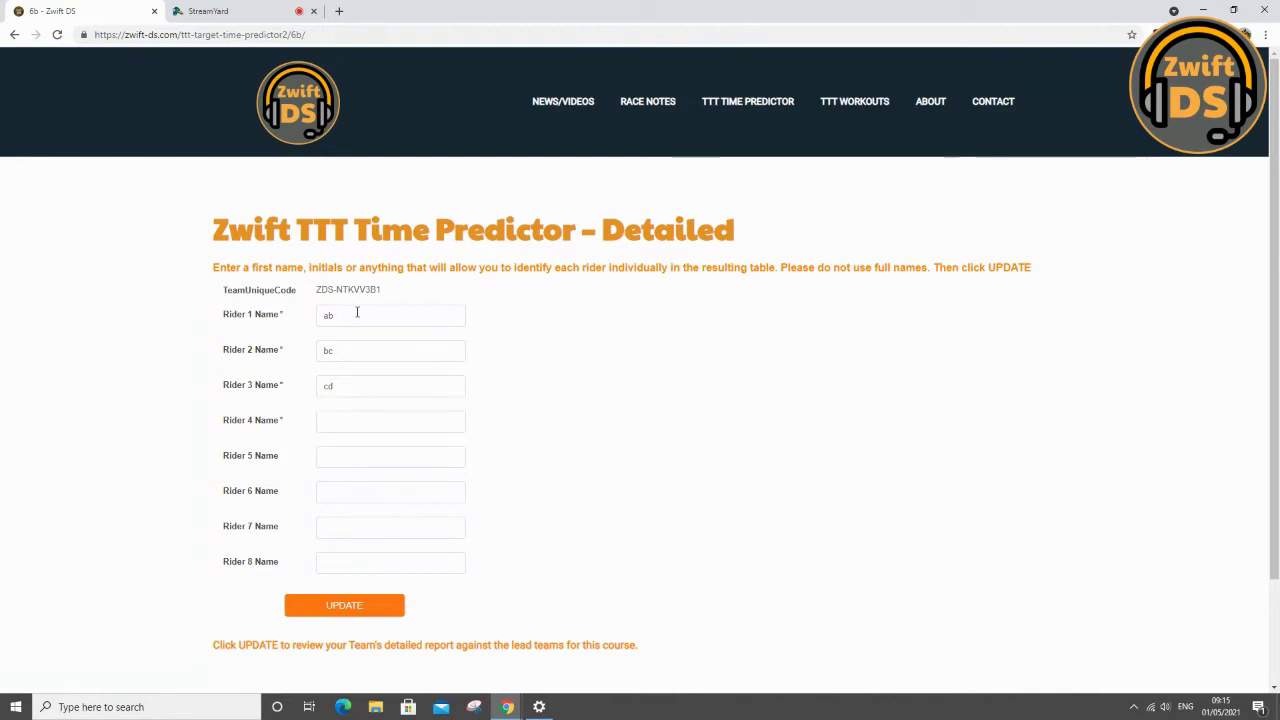
type("de")
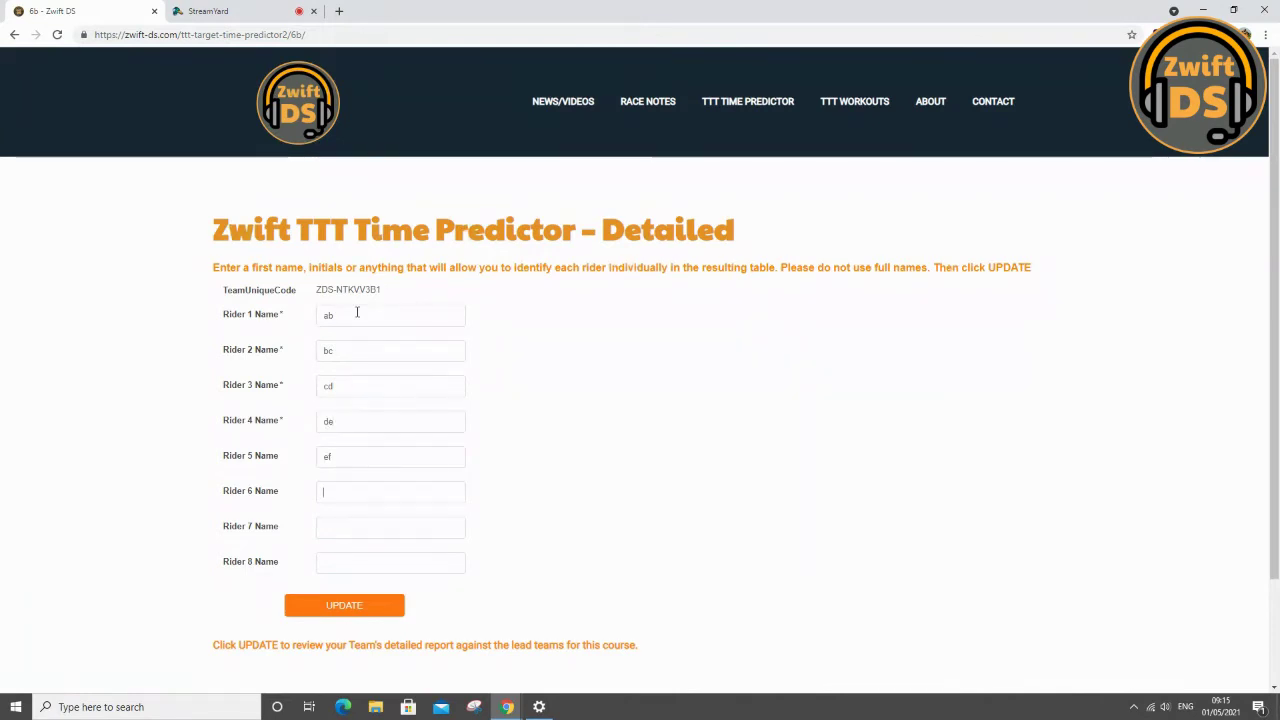
Step: Name Rider 6 gh, Rider 7 hi and Rider 8 ij, and submit the names for the detailed report
type("gh")
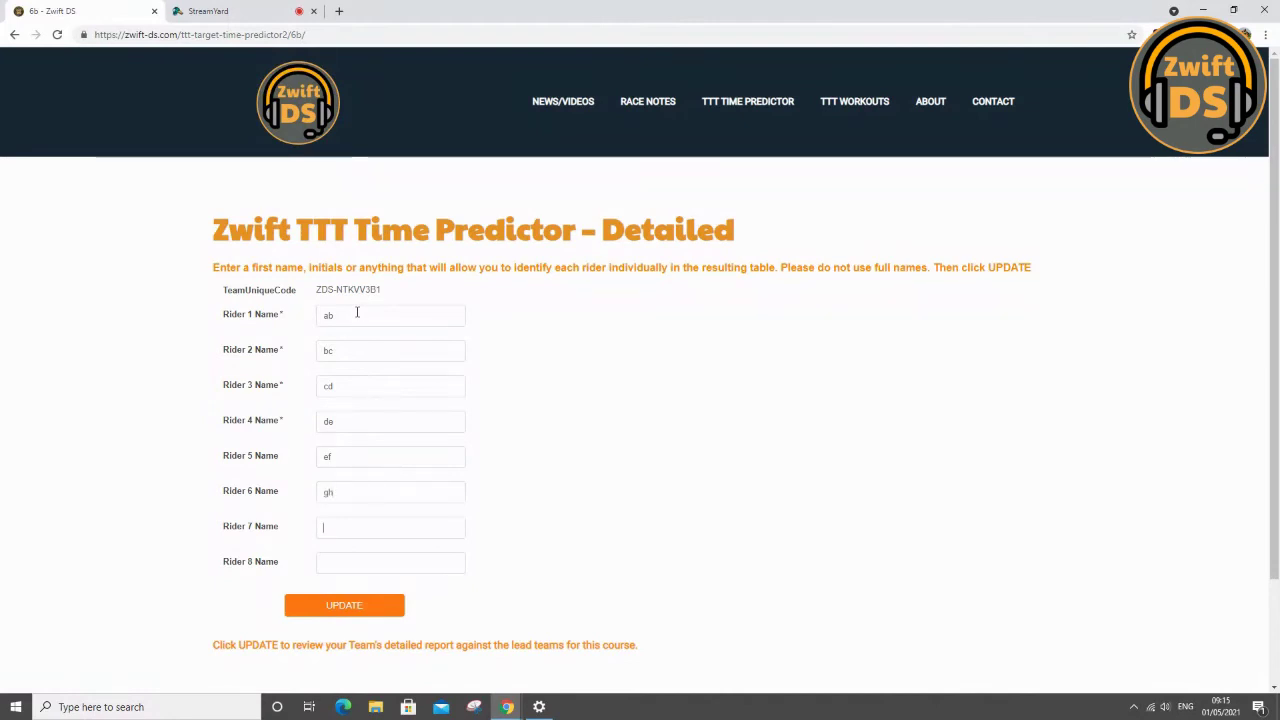
type("hi")
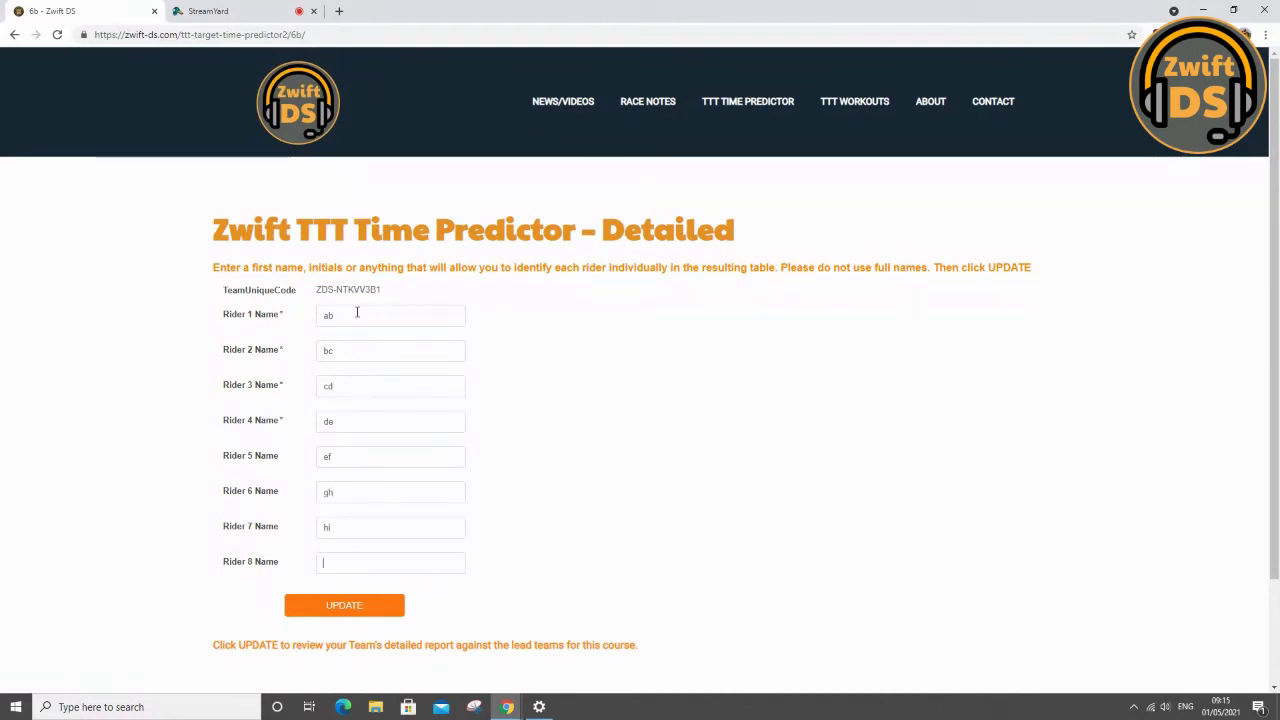
type("ij")
left_click(345, 607)
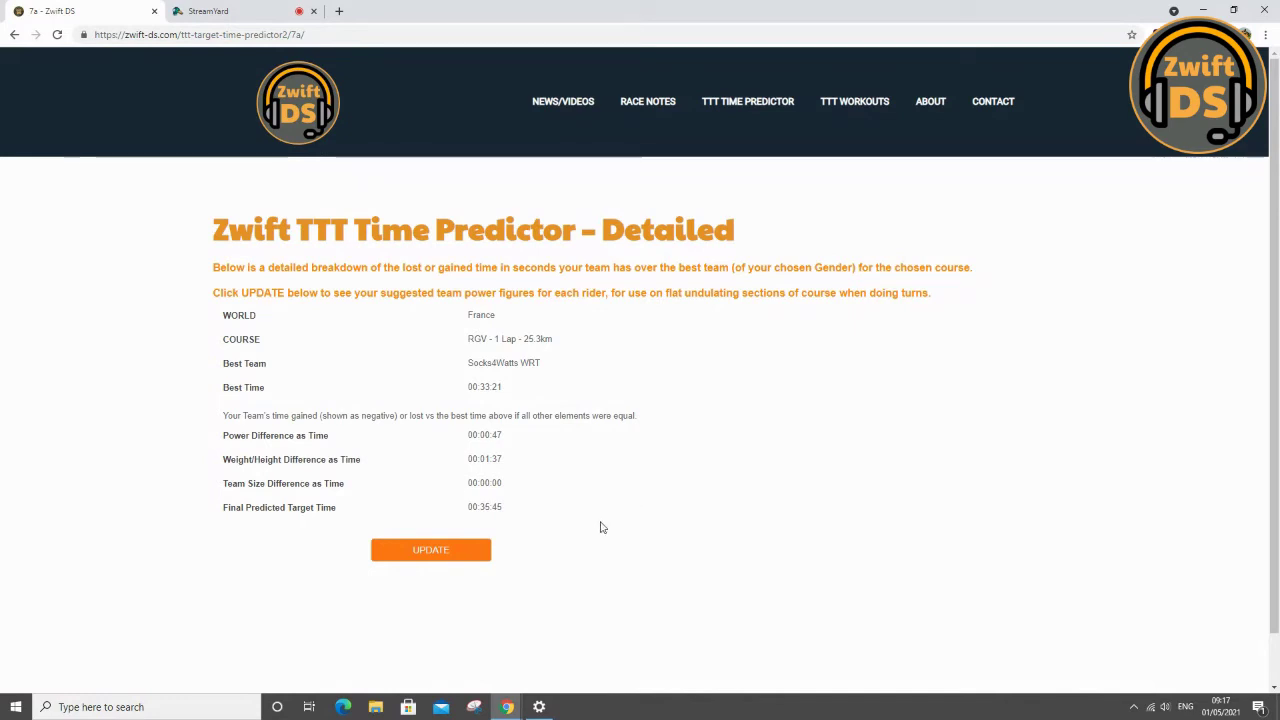
Step: Continue from the detailed report to the team power plan and look over the riders' turn times and power figures
left_click(433, 553)
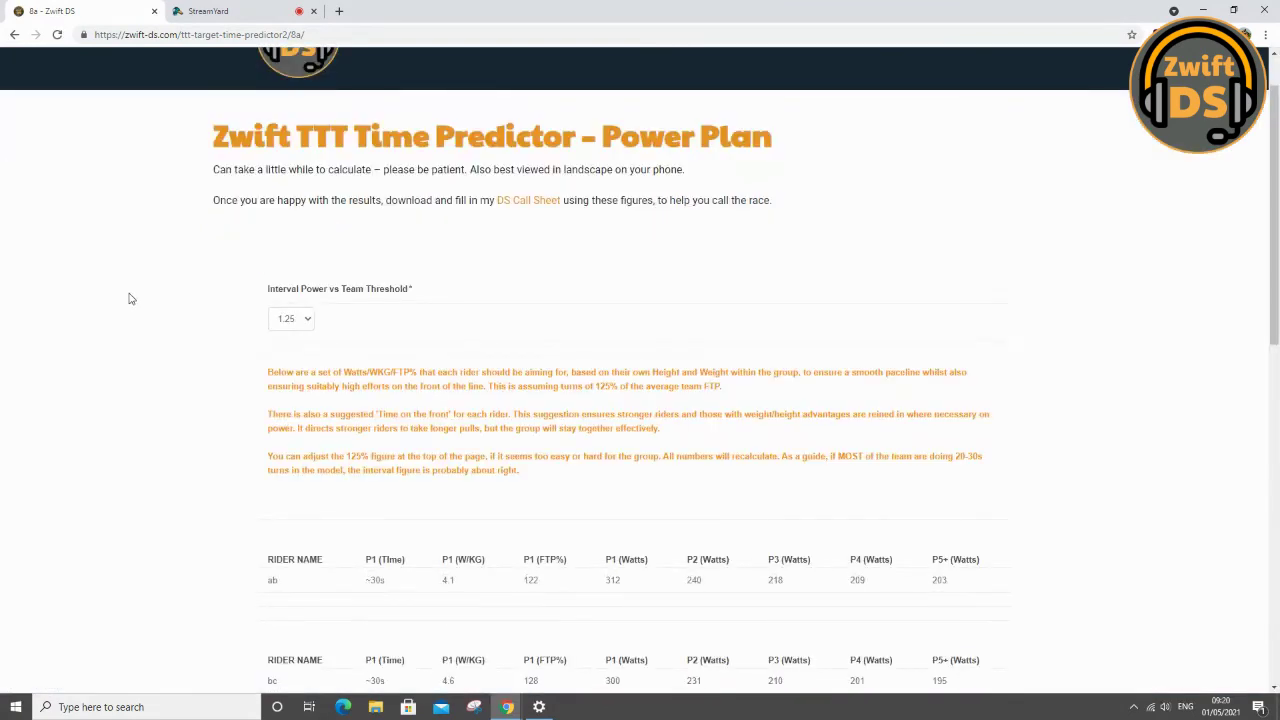
scroll(137, 300, "down", 1)
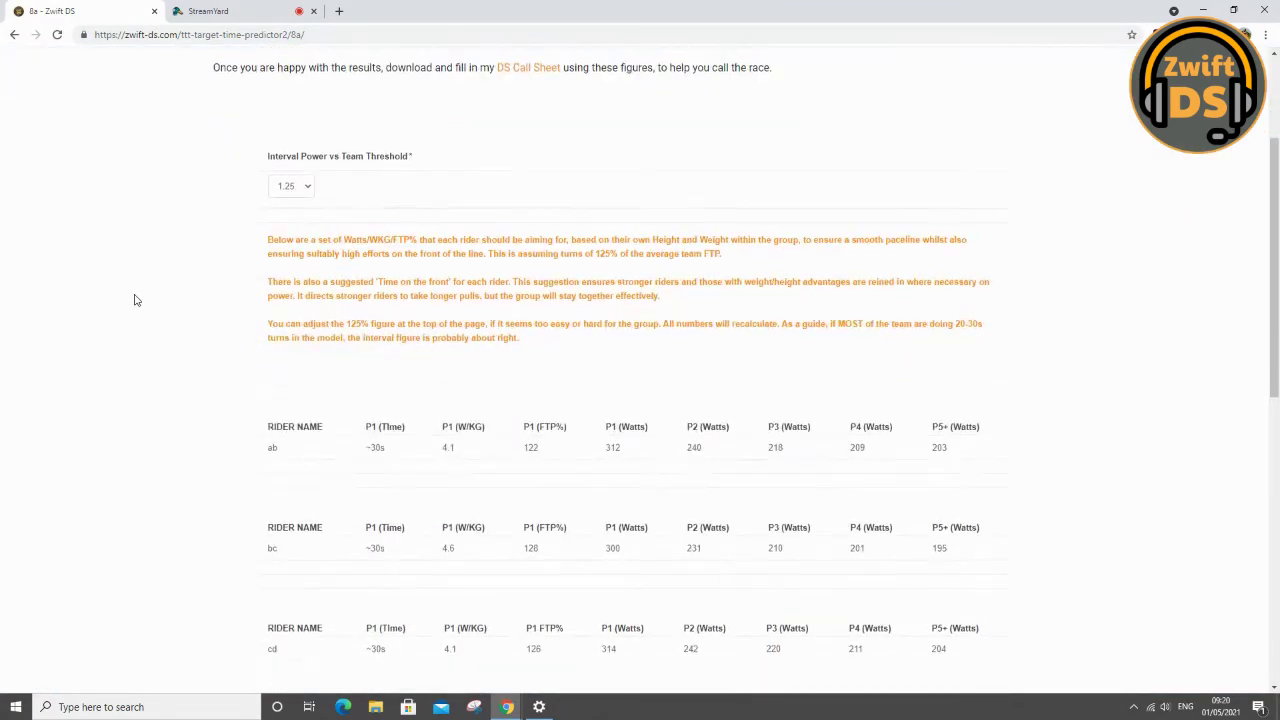
scroll(137, 300, "down", 4)
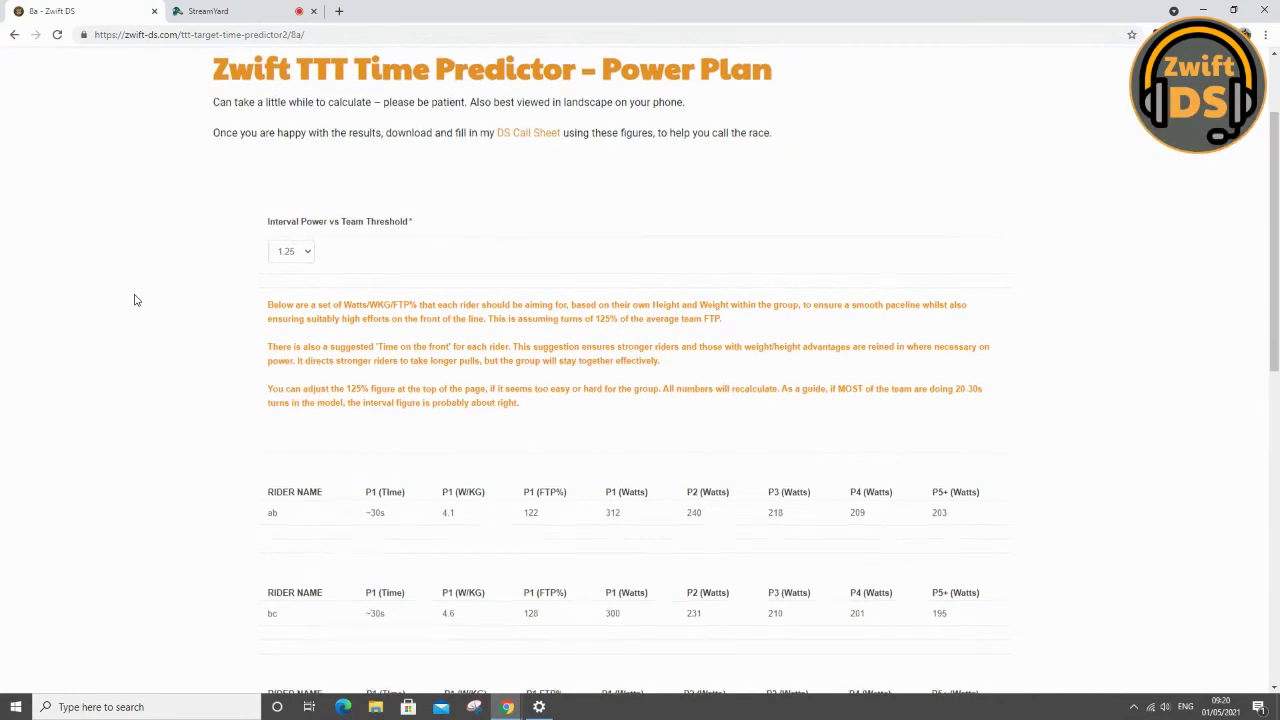
scroll(135, 298, "down", 1)
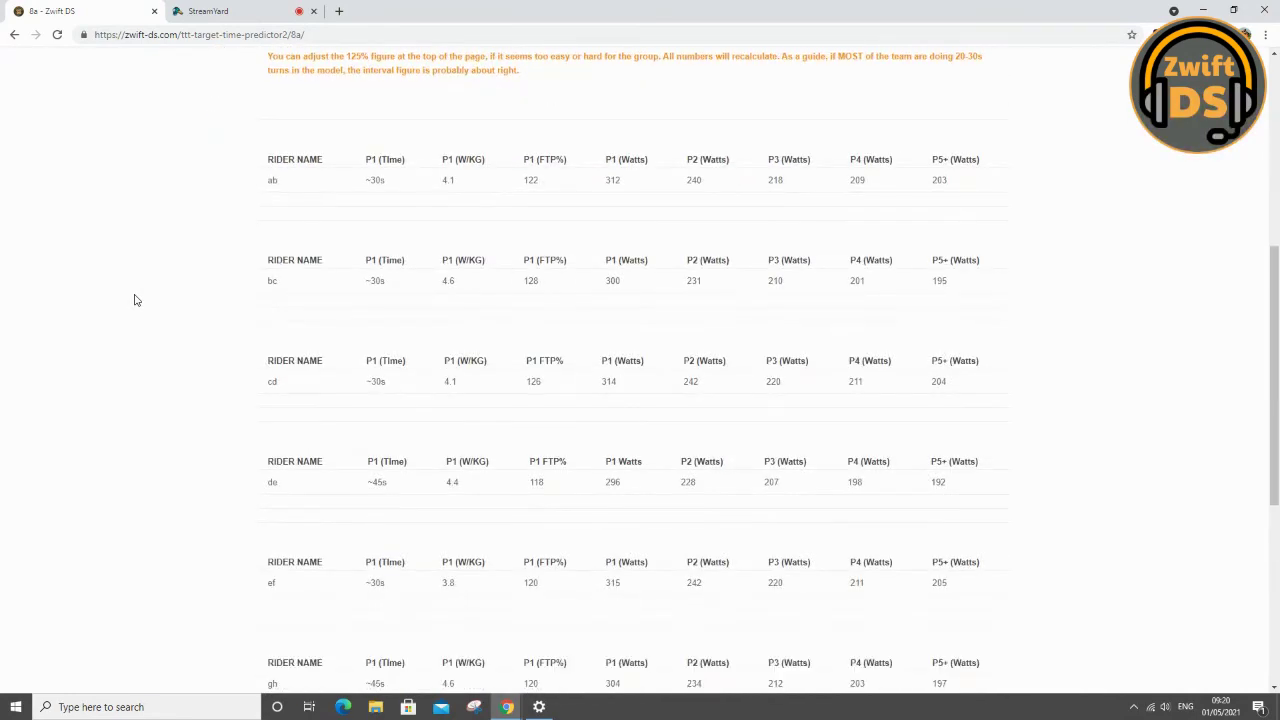
scroll(137, 297, "up", 2)
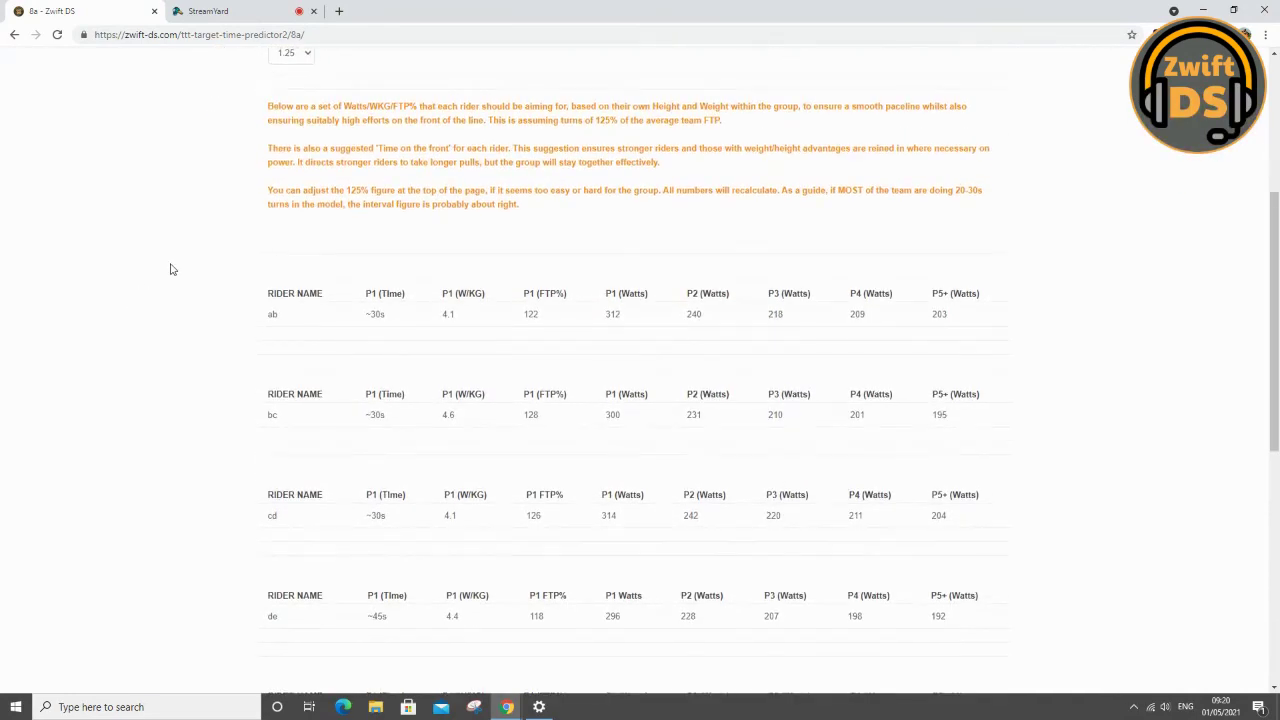
scroll(175, 268, "up", 1)
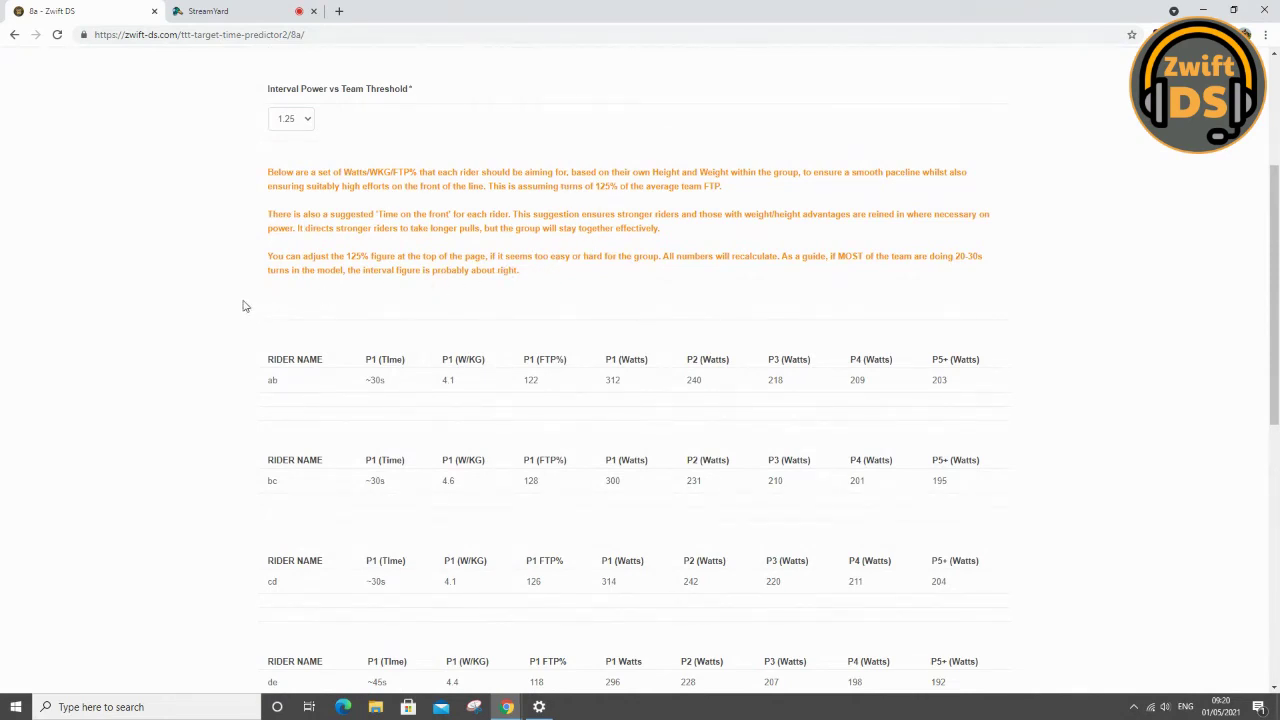
scroll(245, 306, "down", 3)
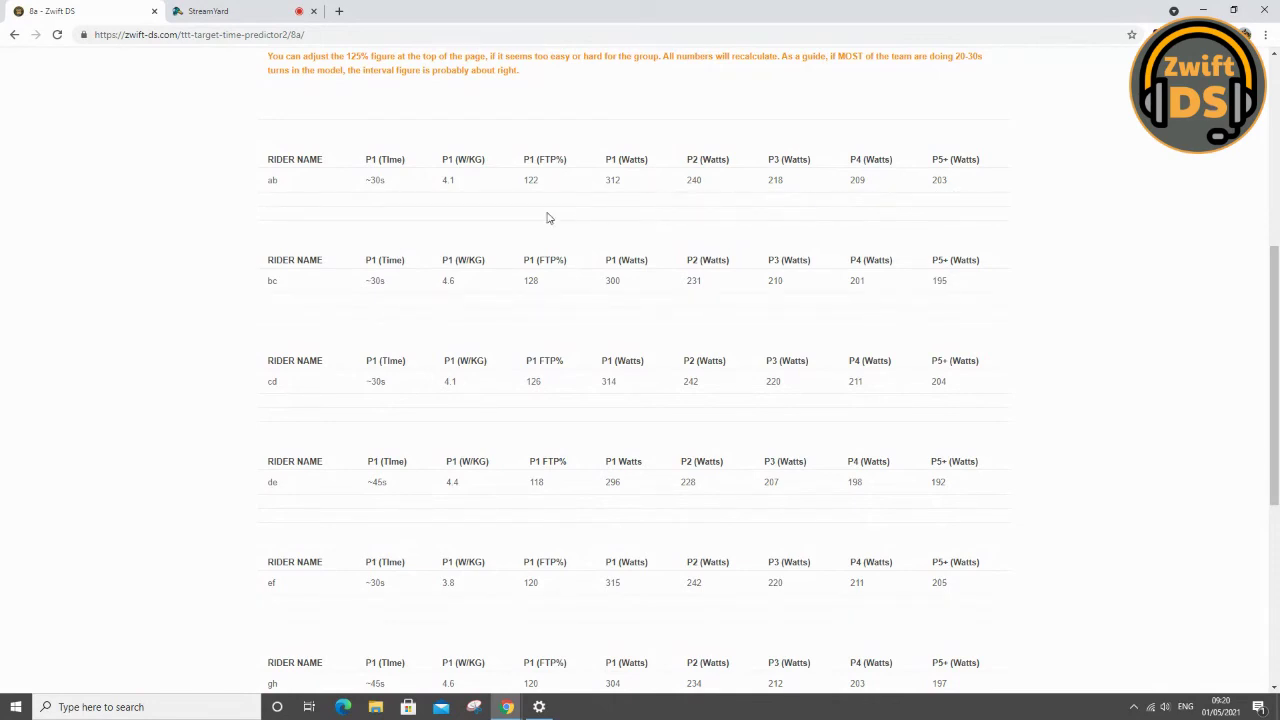
scroll(290, 240, "down", 1)
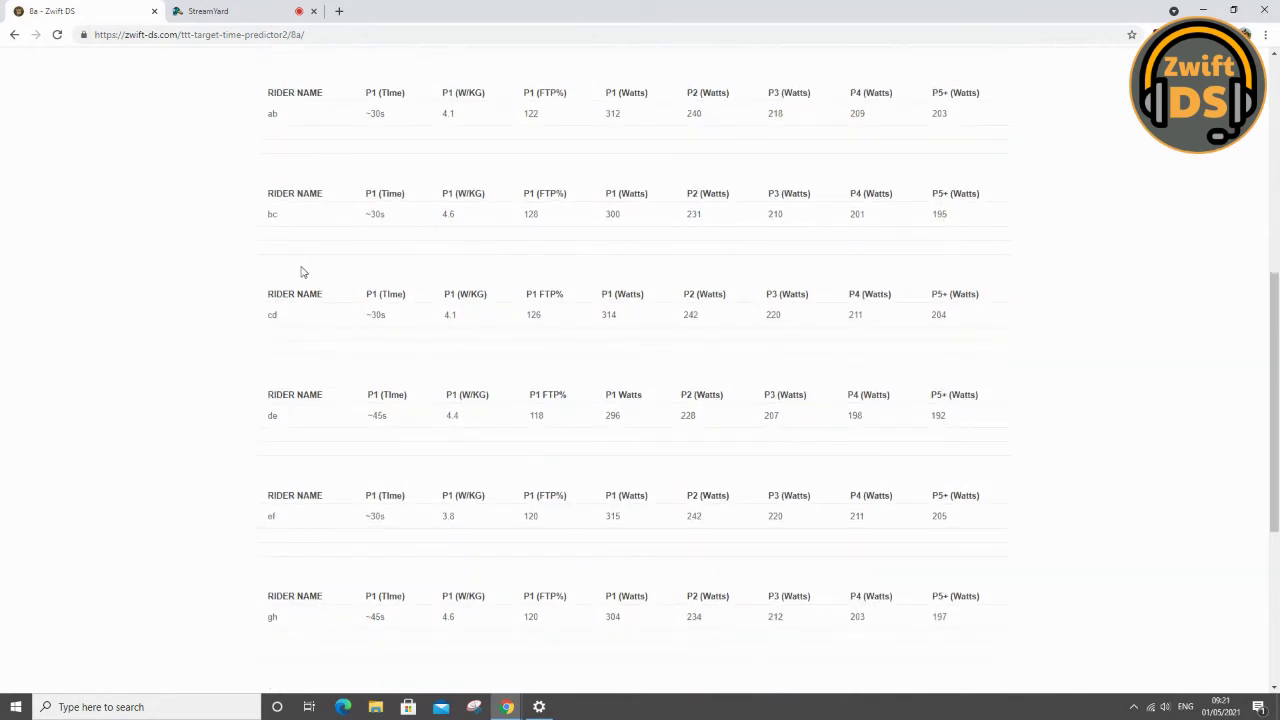
scroll(303, 272, "down", 2)
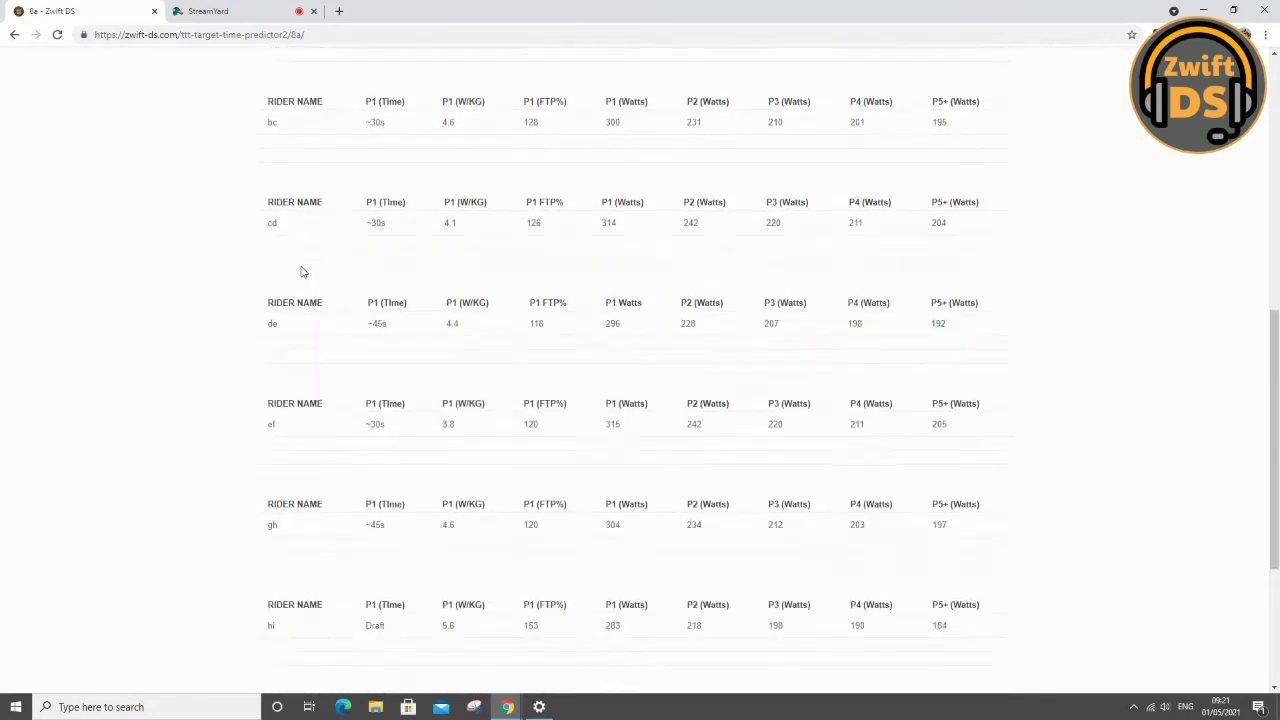
scroll(301, 266, "up", 5)
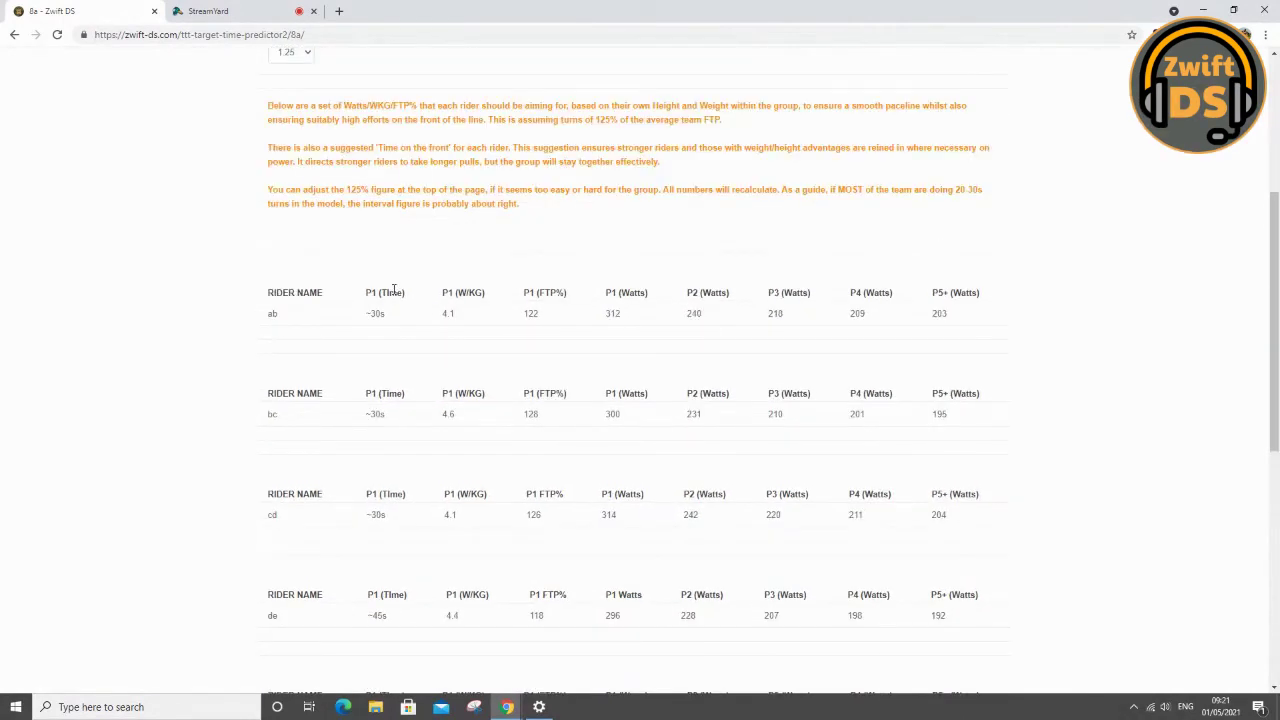
Step: Examine rider ab's P1 watts and FTP percentage, and compare them with rider hi's P1 FTP percentage and turn time
double_click(610, 314)
left_click_drag(521, 317, 541, 322)
scroll(526, 269, "down", 1)
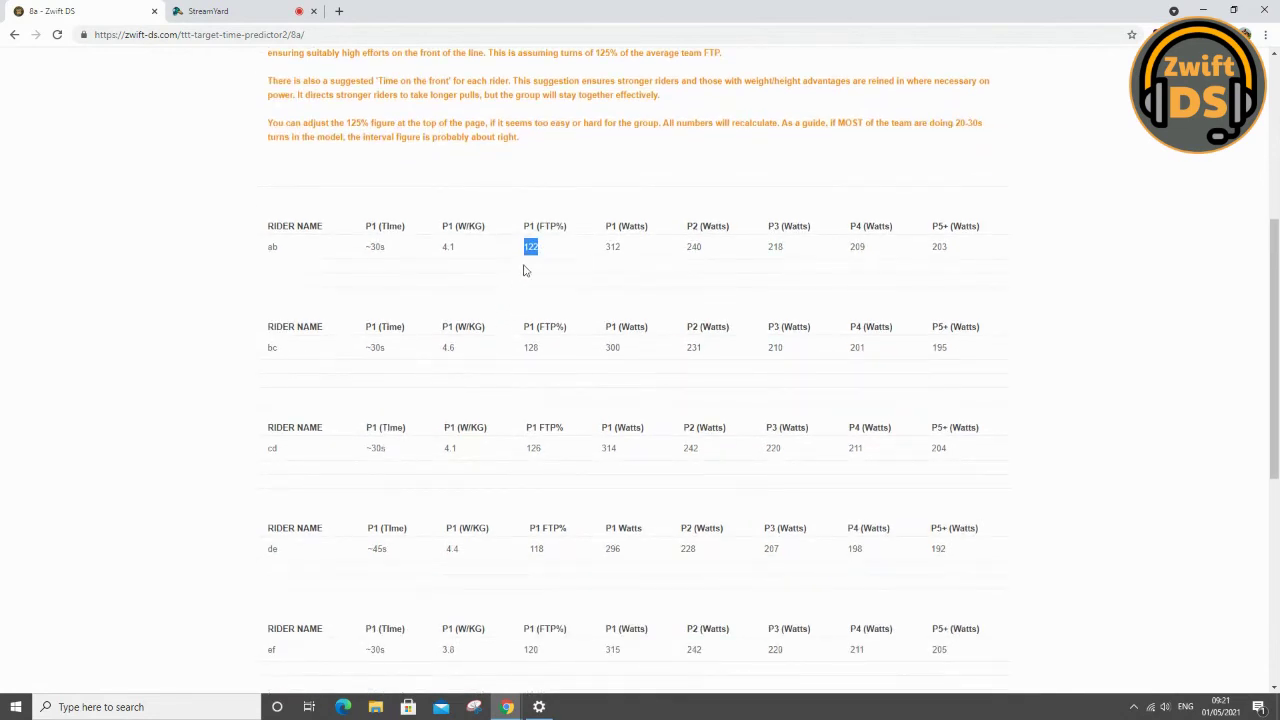
scroll(529, 264, "down", 1)
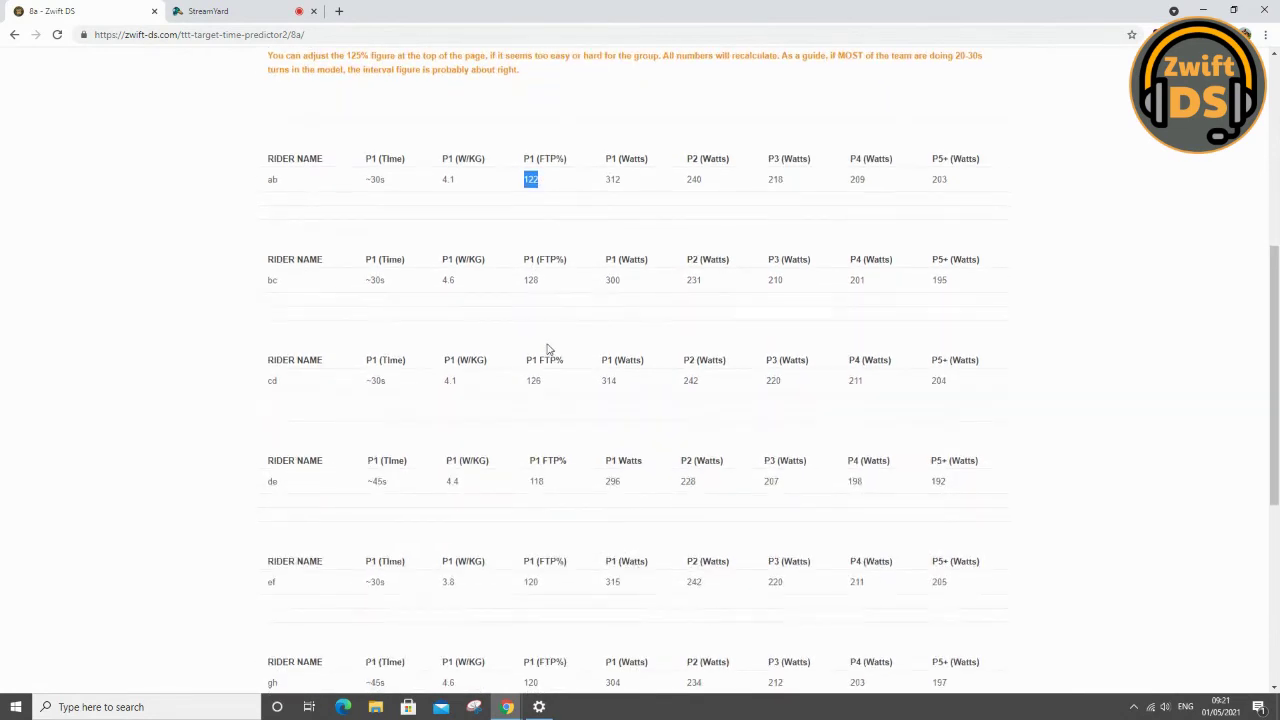
scroll(548, 350, "down", 1)
scroll(548, 383, "down", 3)
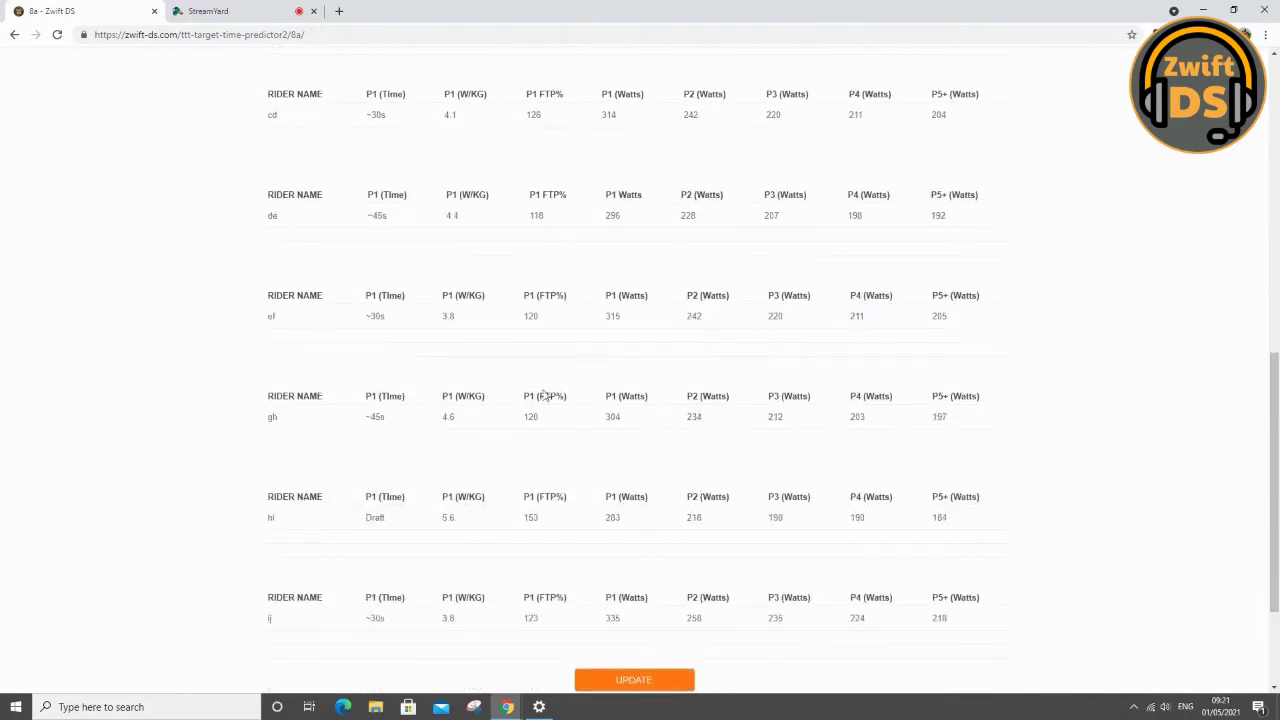
double_click(526, 519)
left_click_drag(392, 522, 349, 523)
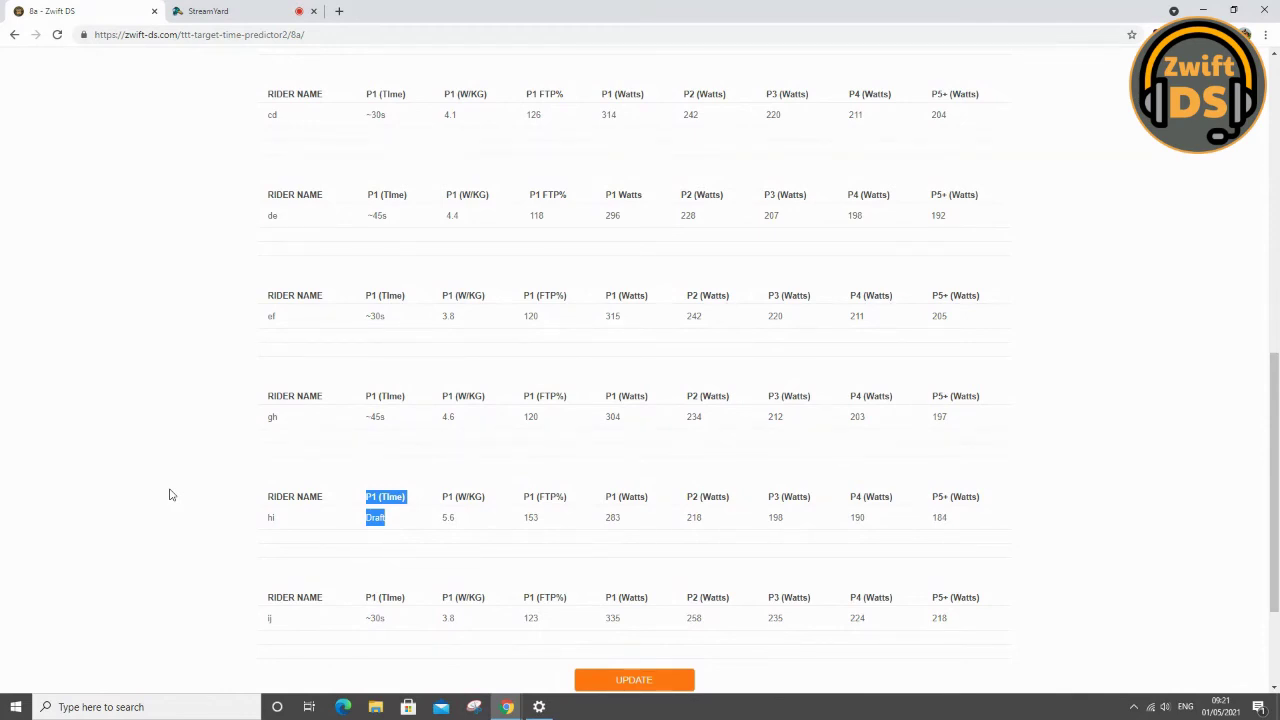
Step: Set the Interval Power vs Team Threshold to 1.30
scroll(170, 494, "up", 4)
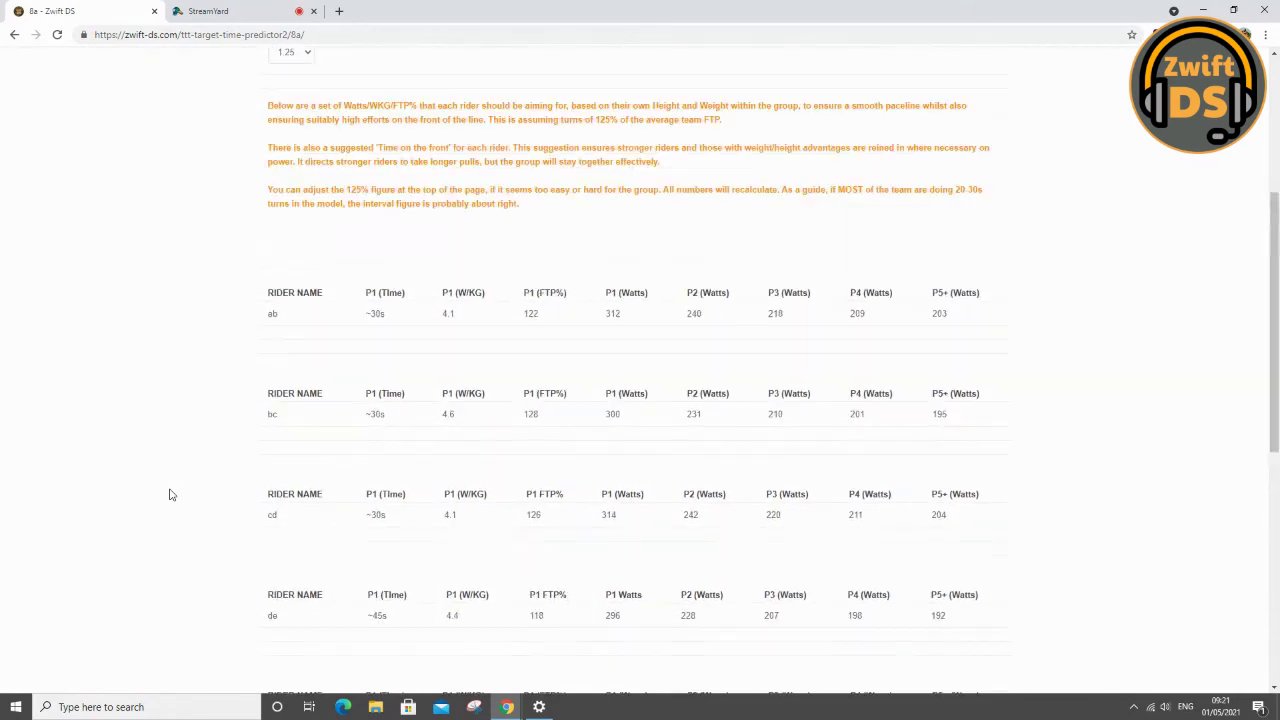
scroll(170, 494, "up", 2)
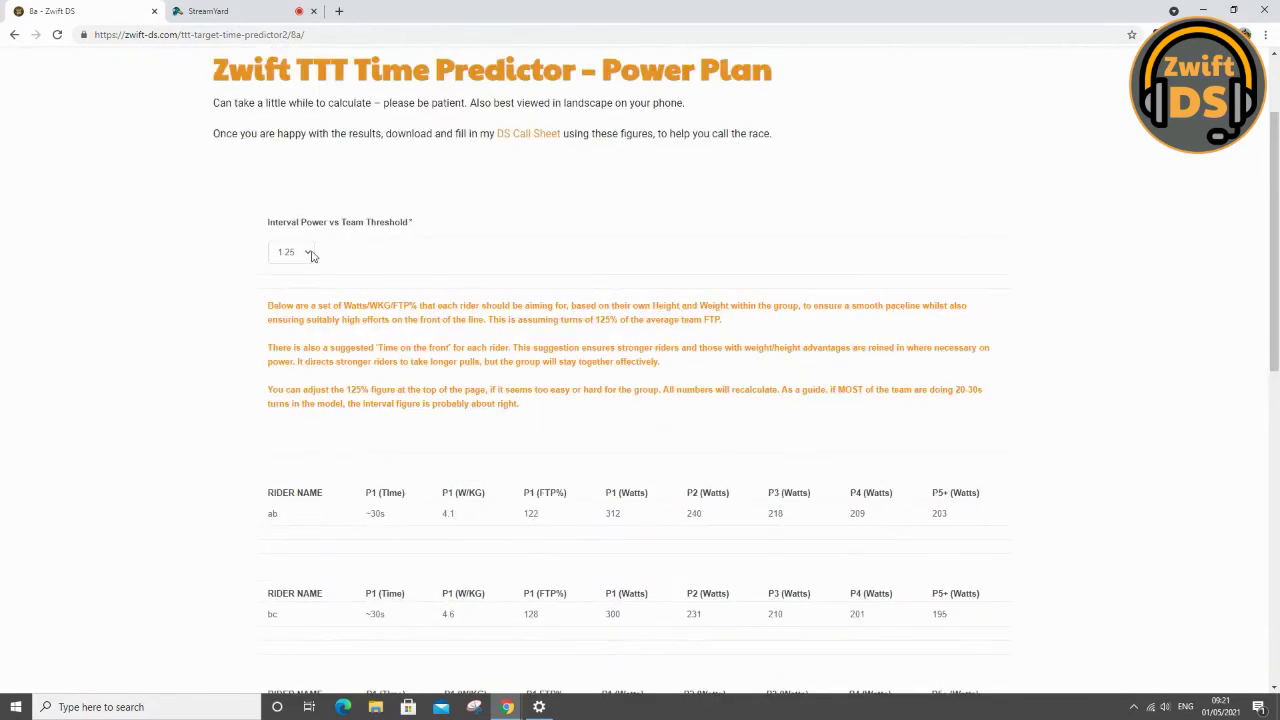
left_click(310, 256)
left_click(288, 313)
Step: Examine the recalculated P1 turn times and FTP percentages of all eight riders in the power plan
scroll(175, 337, "down", 3)
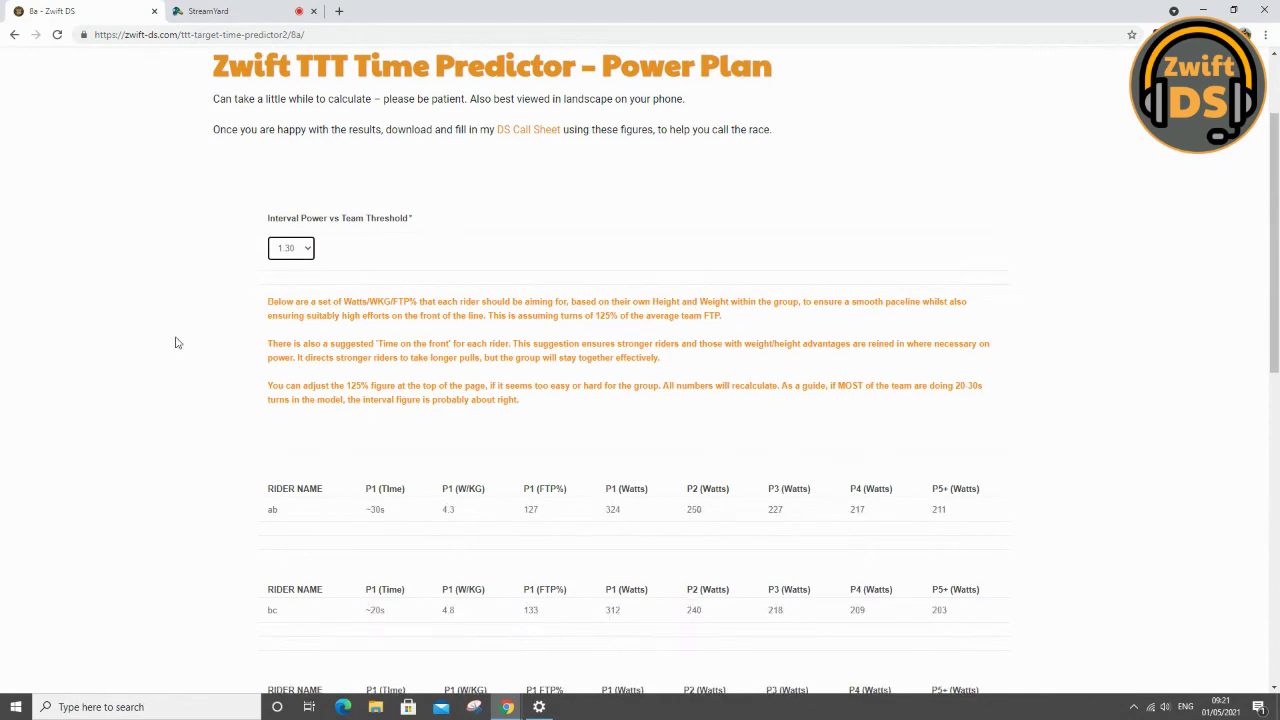
left_click_drag(408, 249, 363, 252)
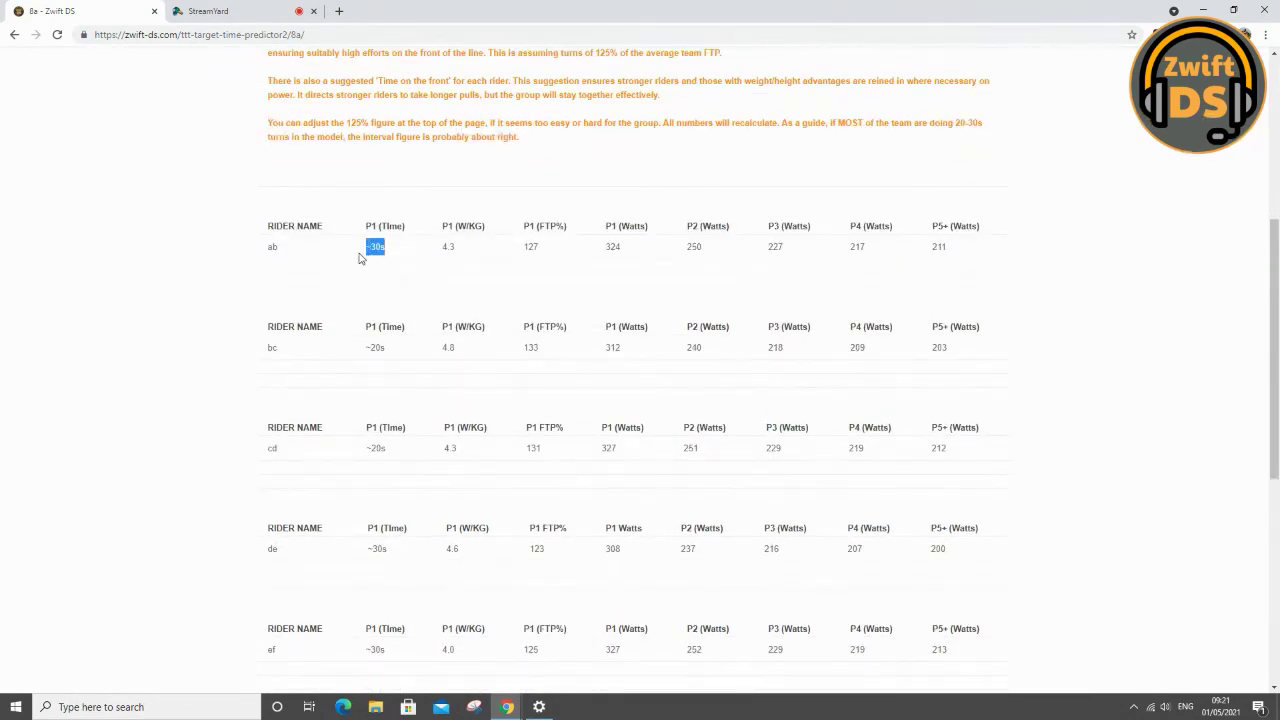
left_click_drag(408, 352, 365, 352)
left_click_drag(414, 450, 357, 458)
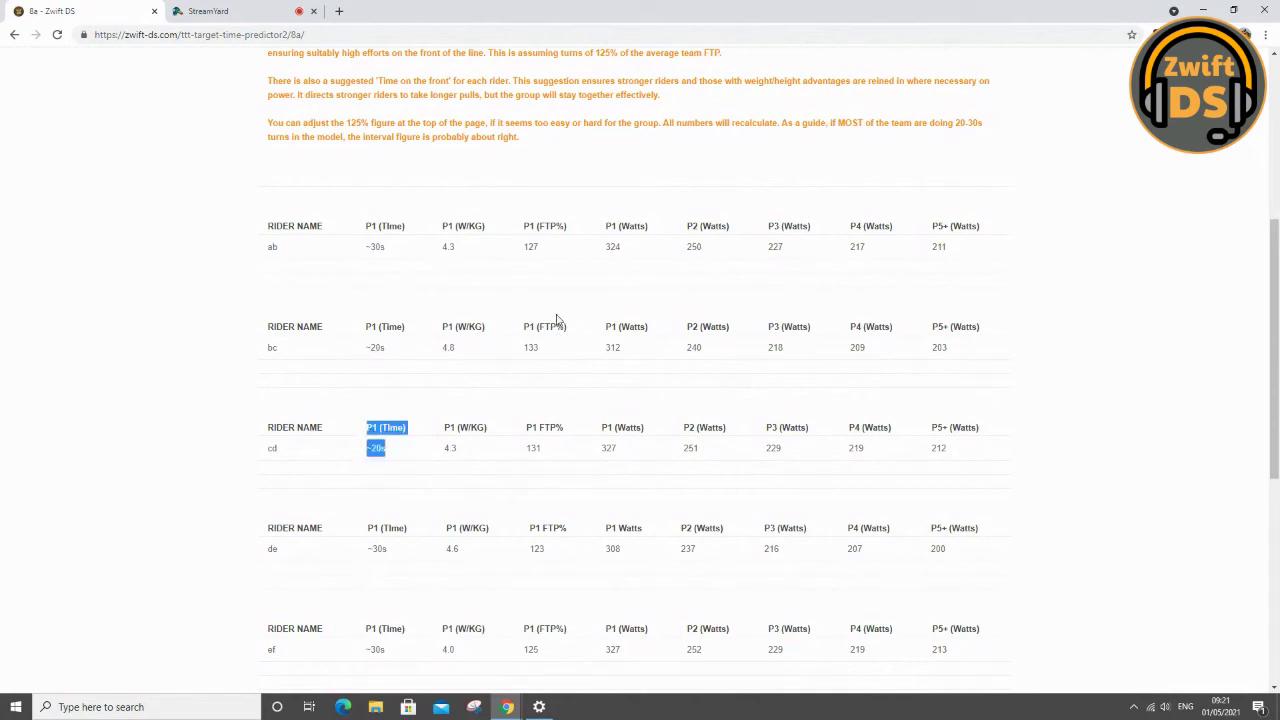
left_click_drag(547, 256, 523, 248)
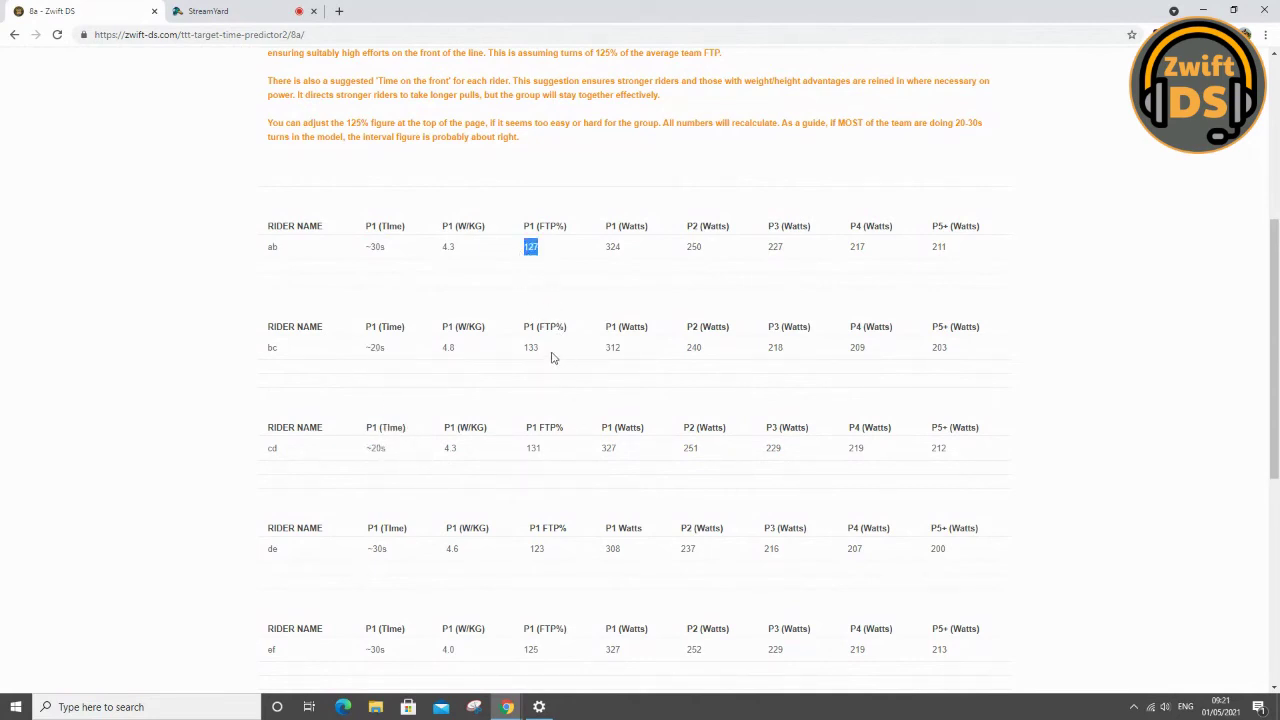
scroll(531, 270, "down", 1)
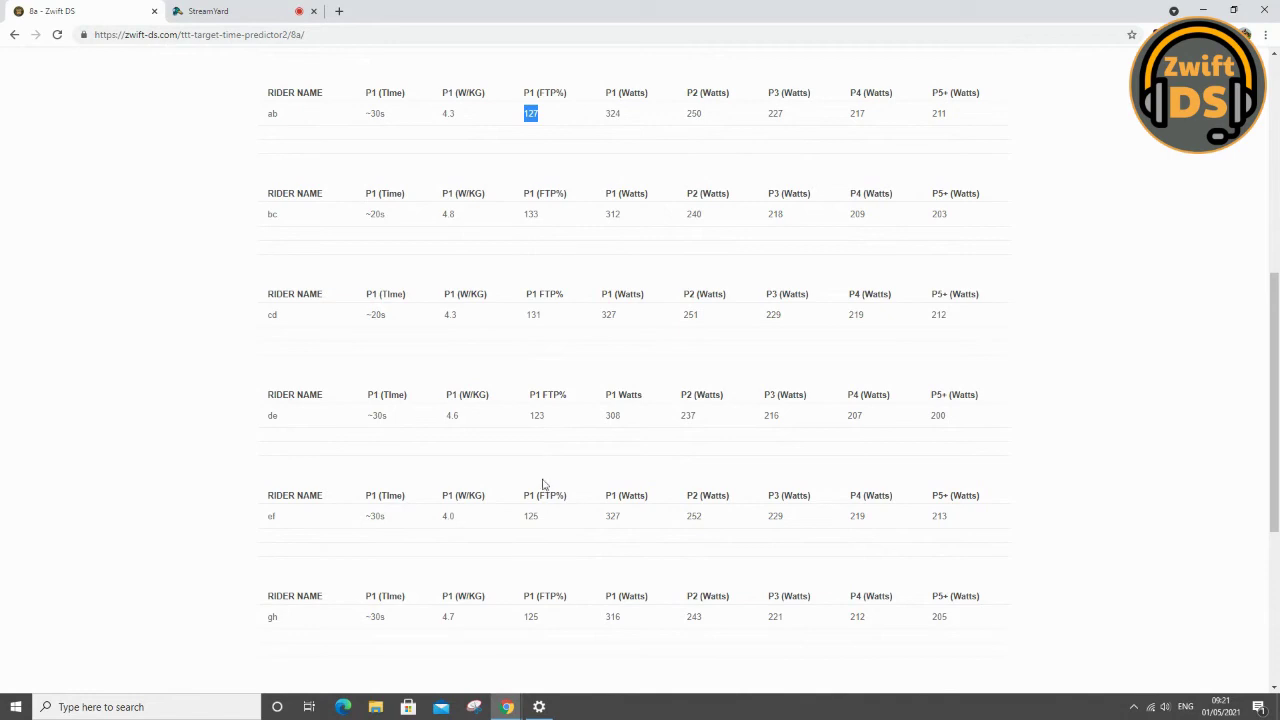
scroll(527, 597, "down", 2)
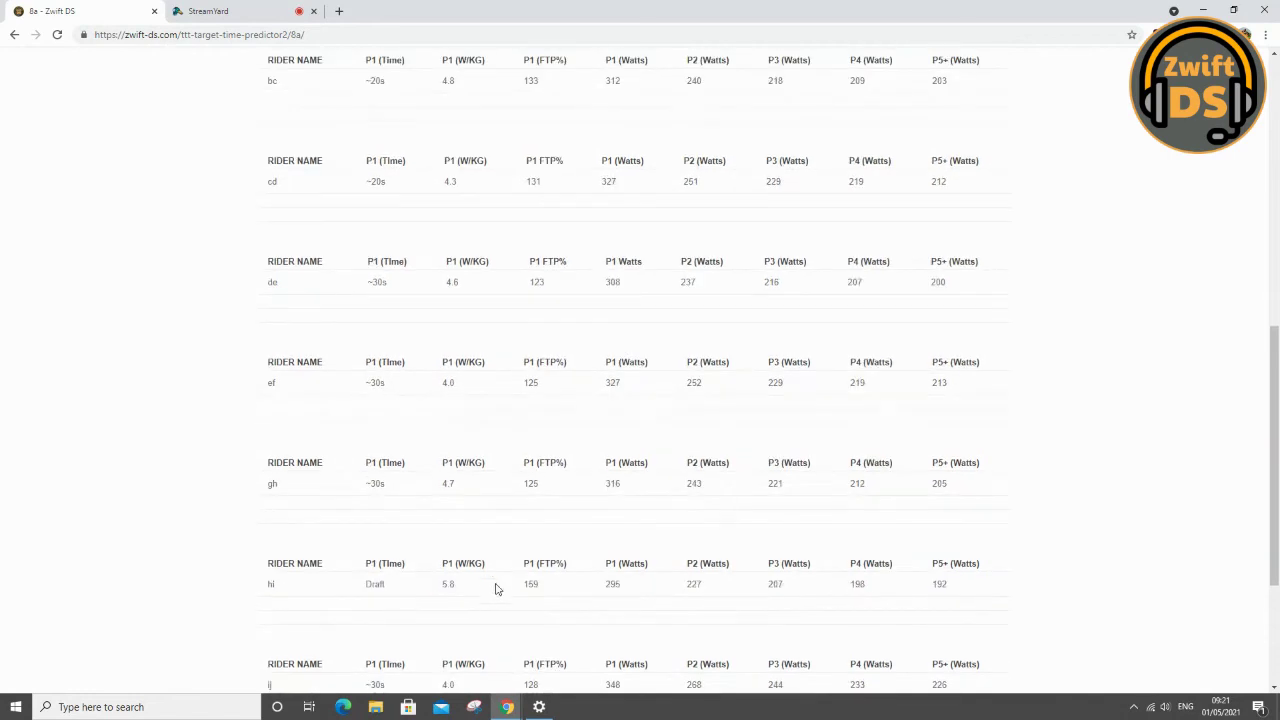
scroll(549, 592, "down", 1)
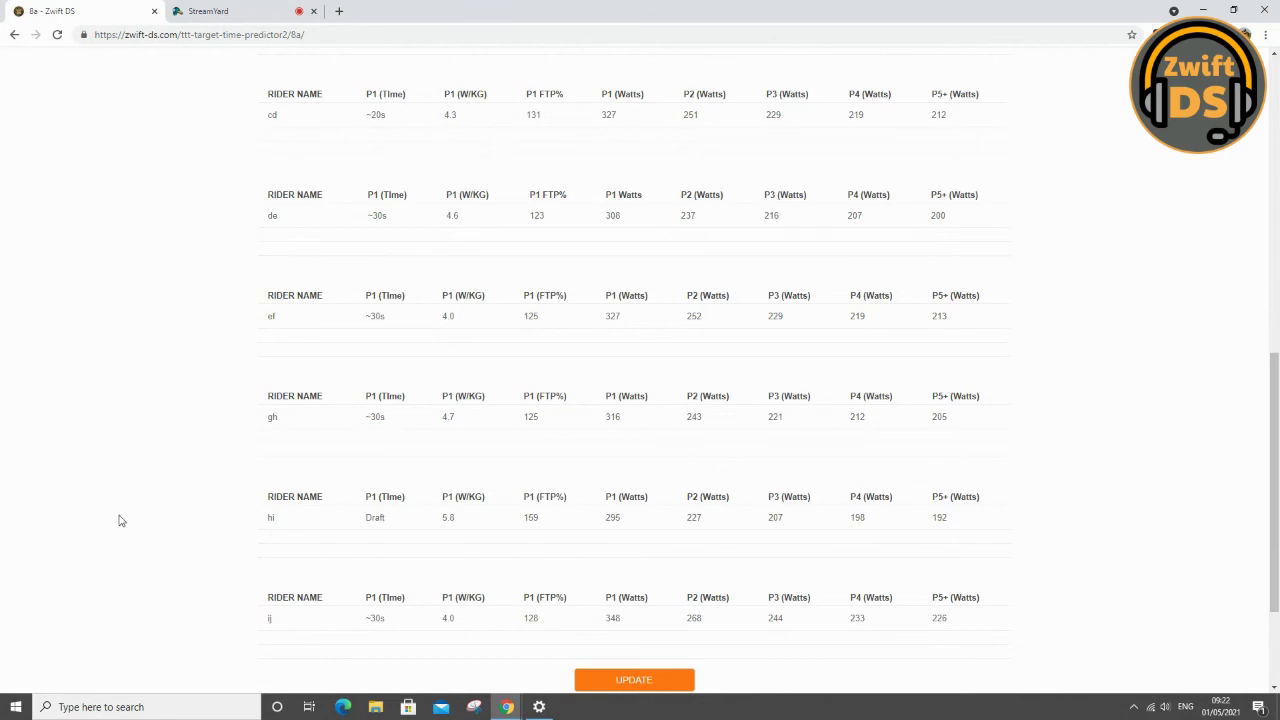
scroll(234, 563, "up", 2)
scroll(450, 290, "up", 2)
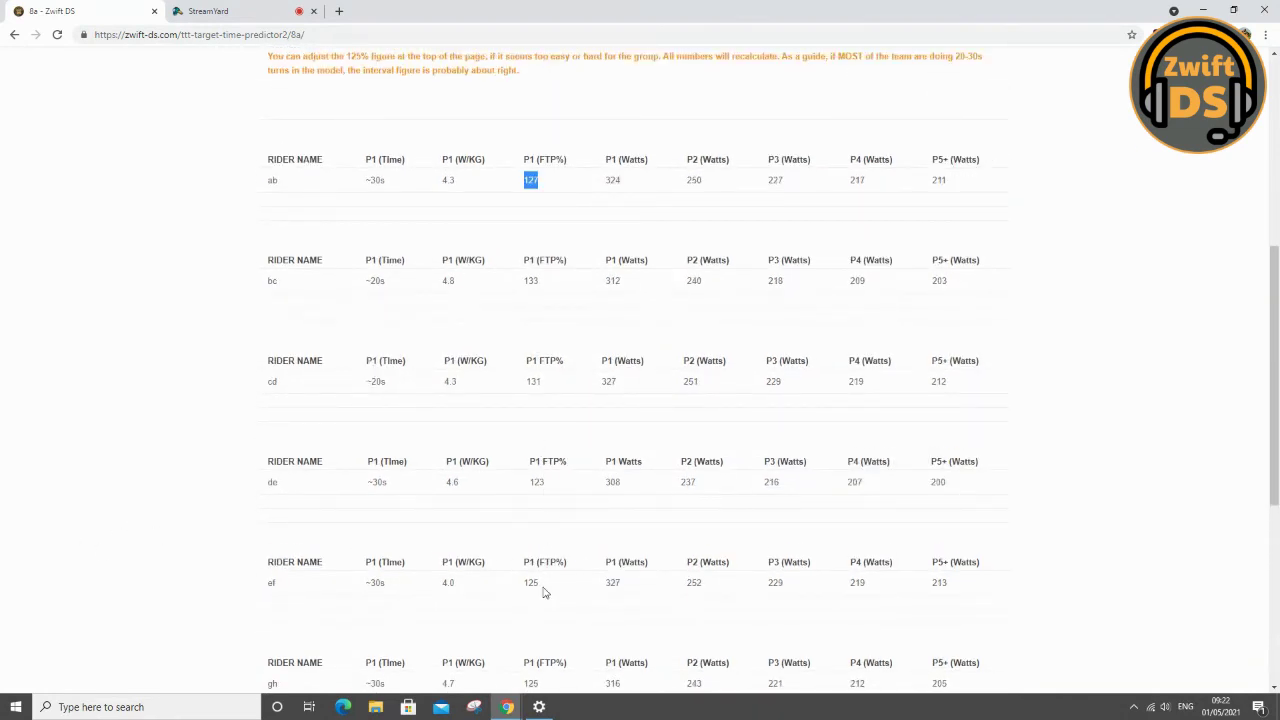
scroll(540, 570, "up", 3)
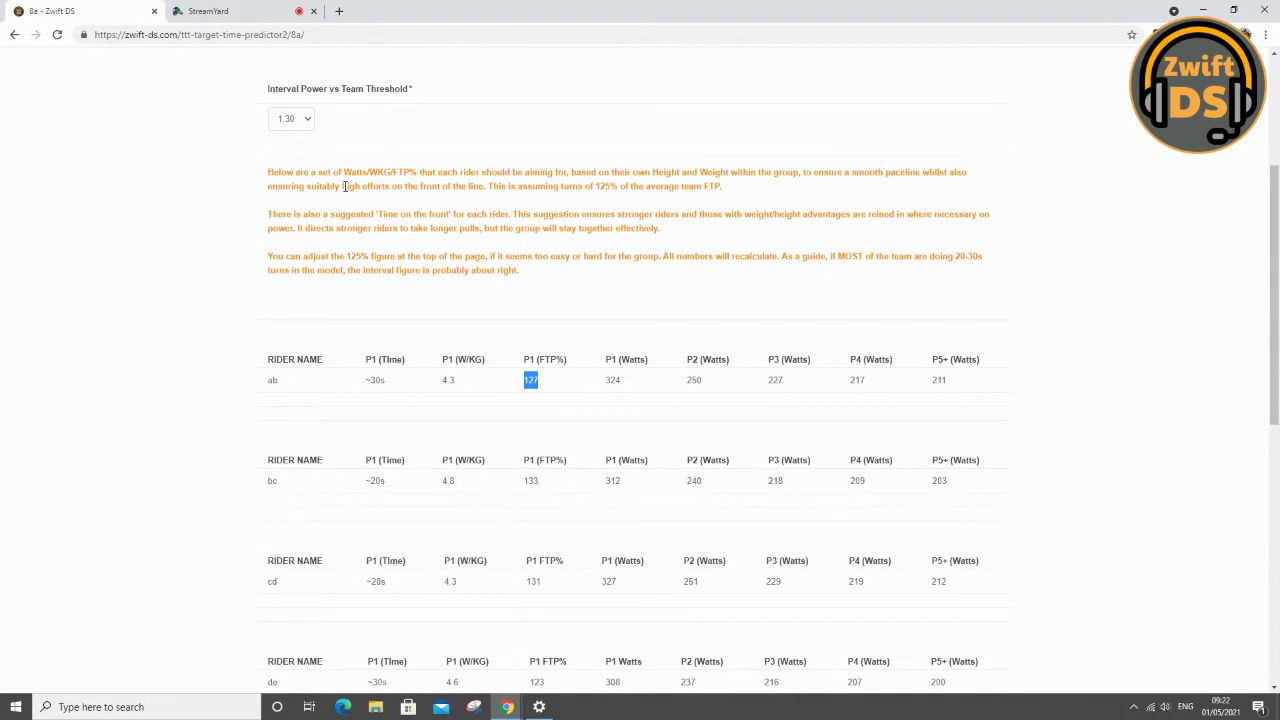
Step: Set the Interval Power vs Team Threshold to 1.35 and check the riders' recalculated P1 turn times and FTP percentages
left_click(309, 116)
left_click(292, 188)
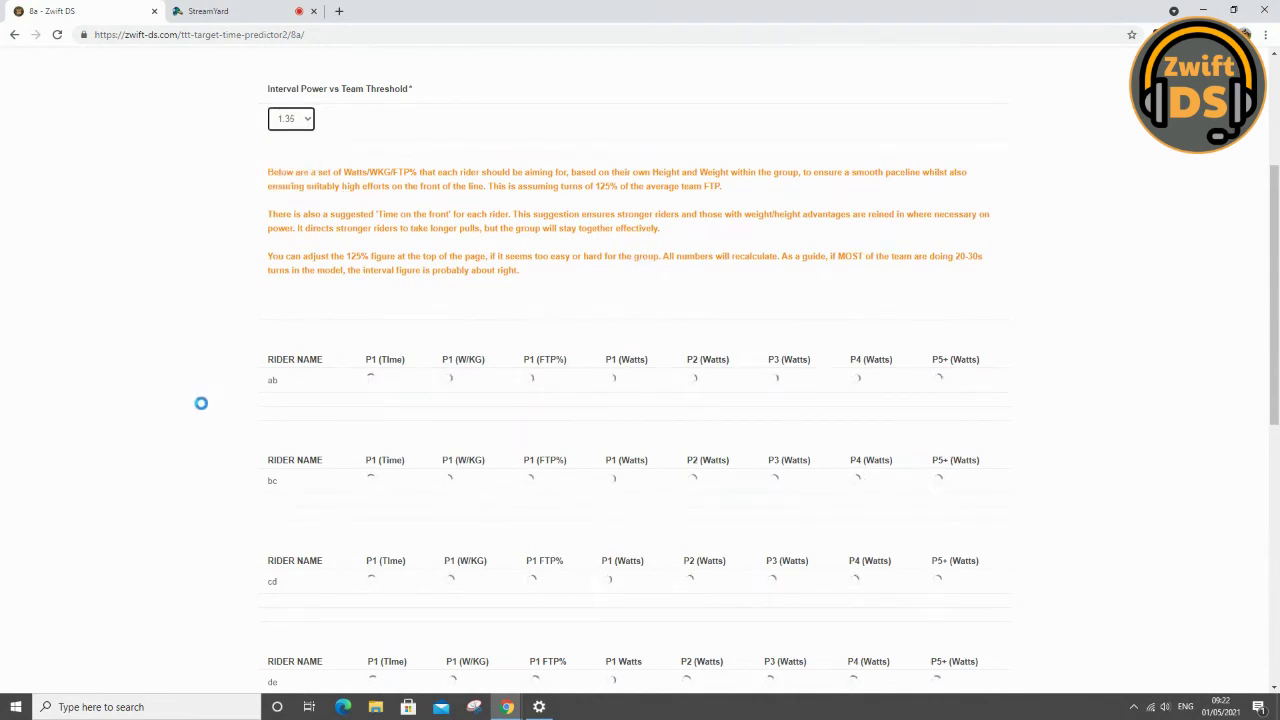
scroll(201, 405, "down", 2)
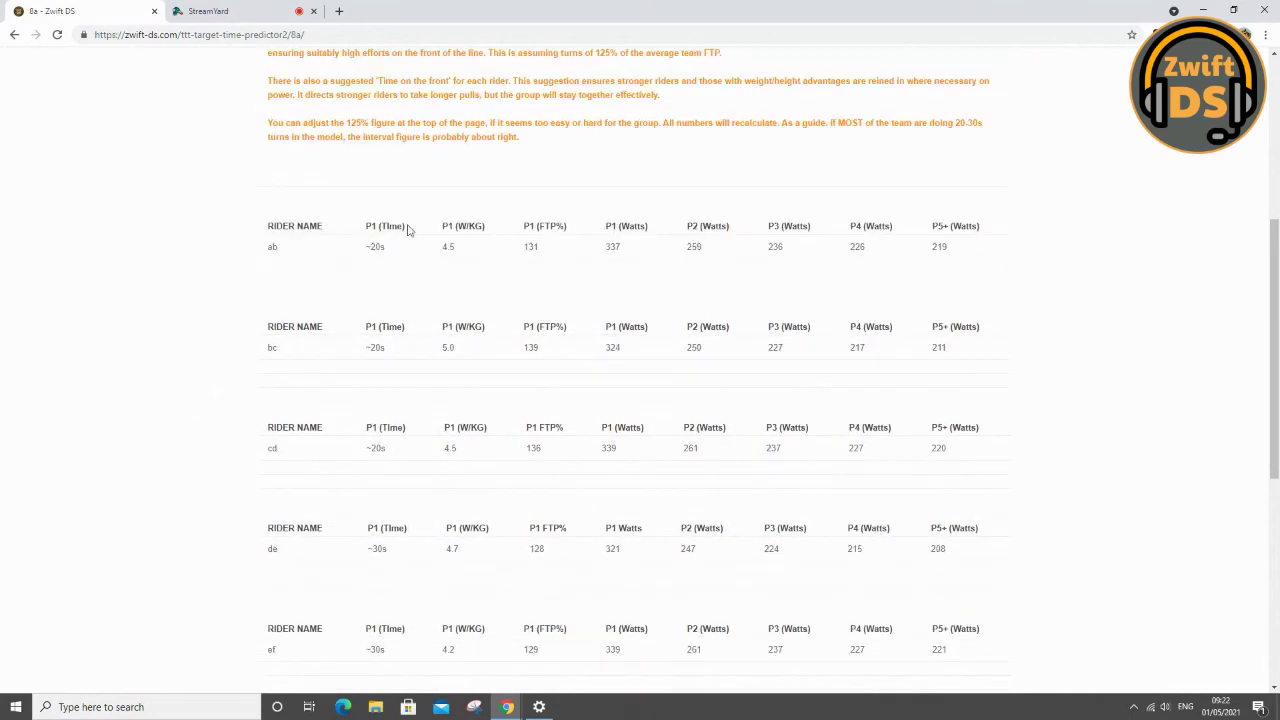
scroll(394, 414, "down", 4)
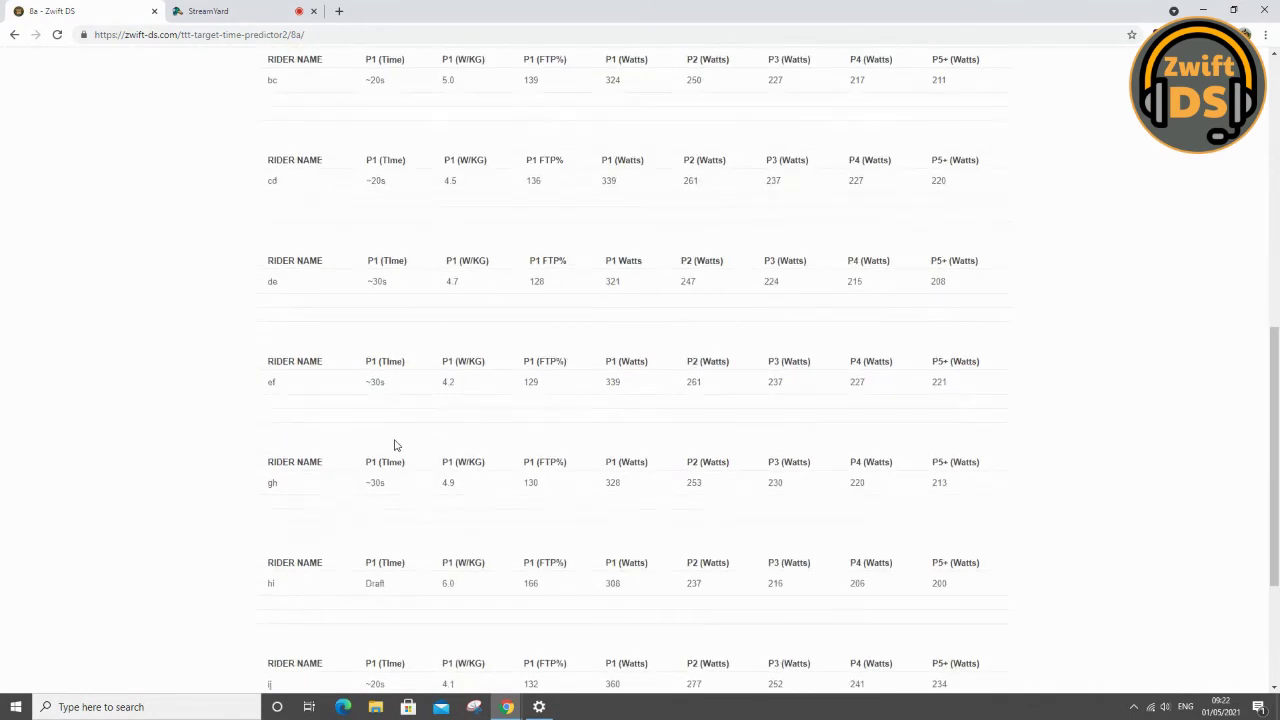
scroll(394, 445, "down", 1)
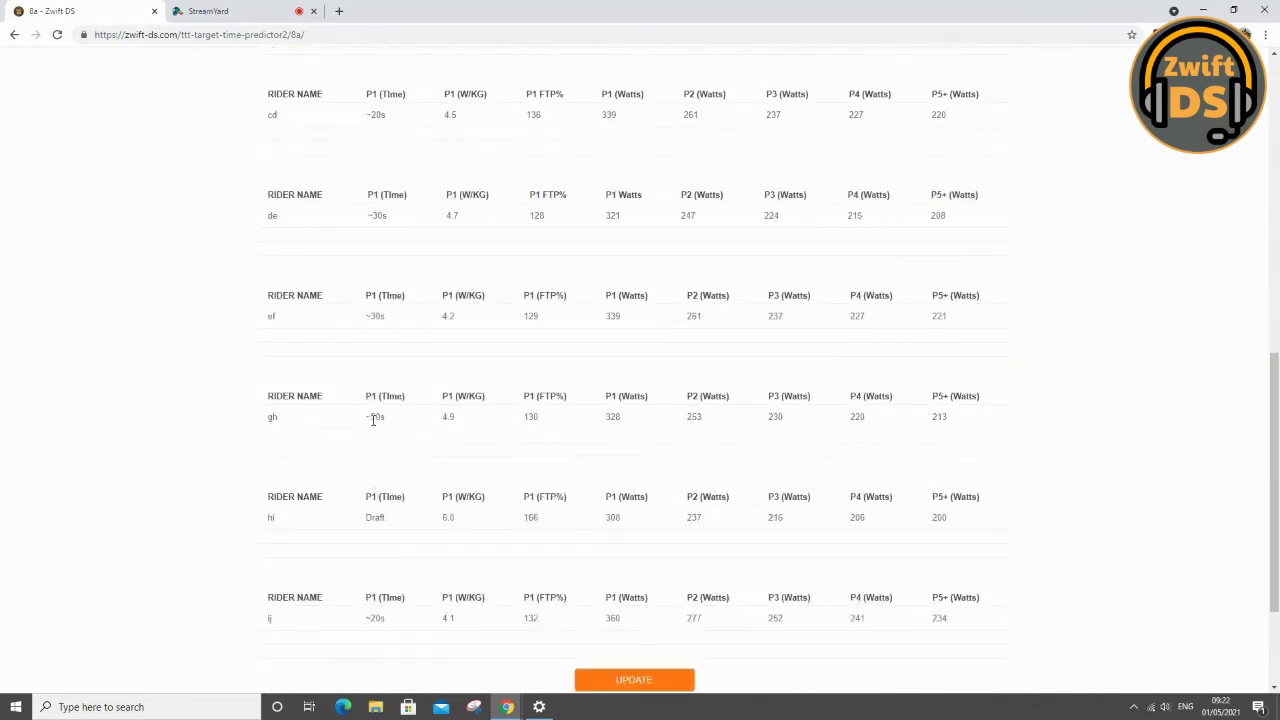
scroll(371, 414, "up", 3)
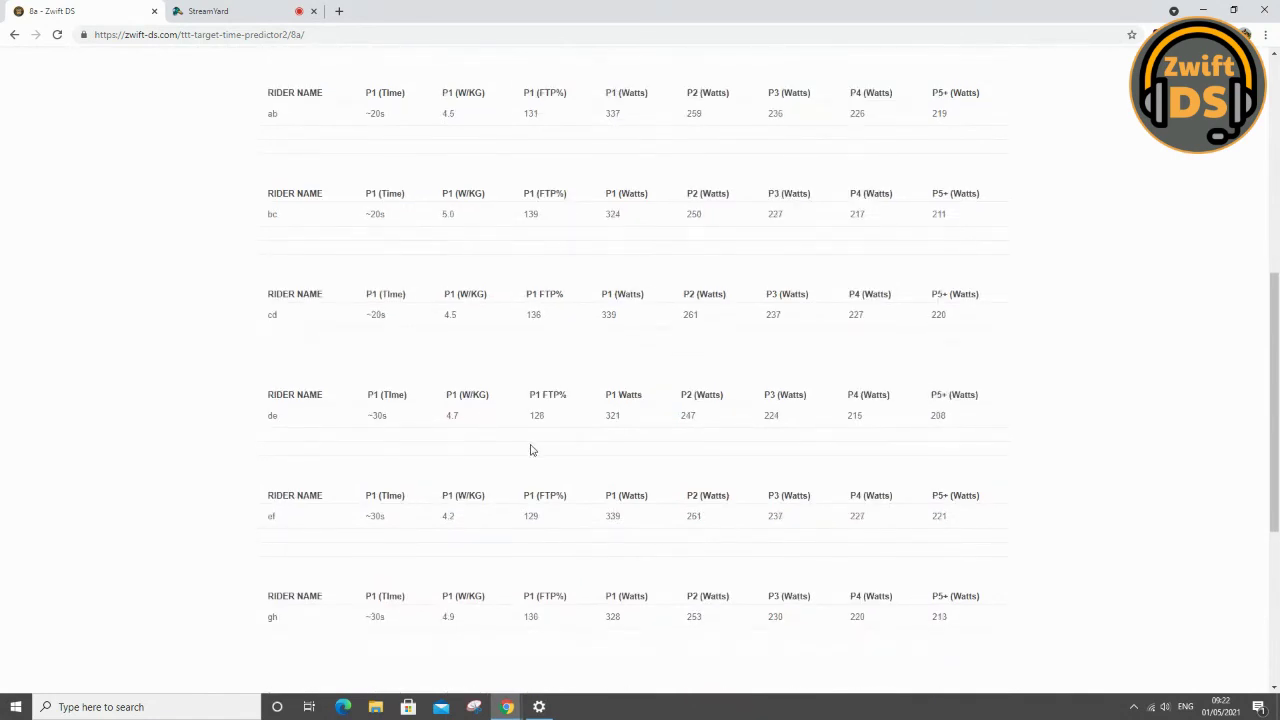
scroll(533, 195, "up", 1)
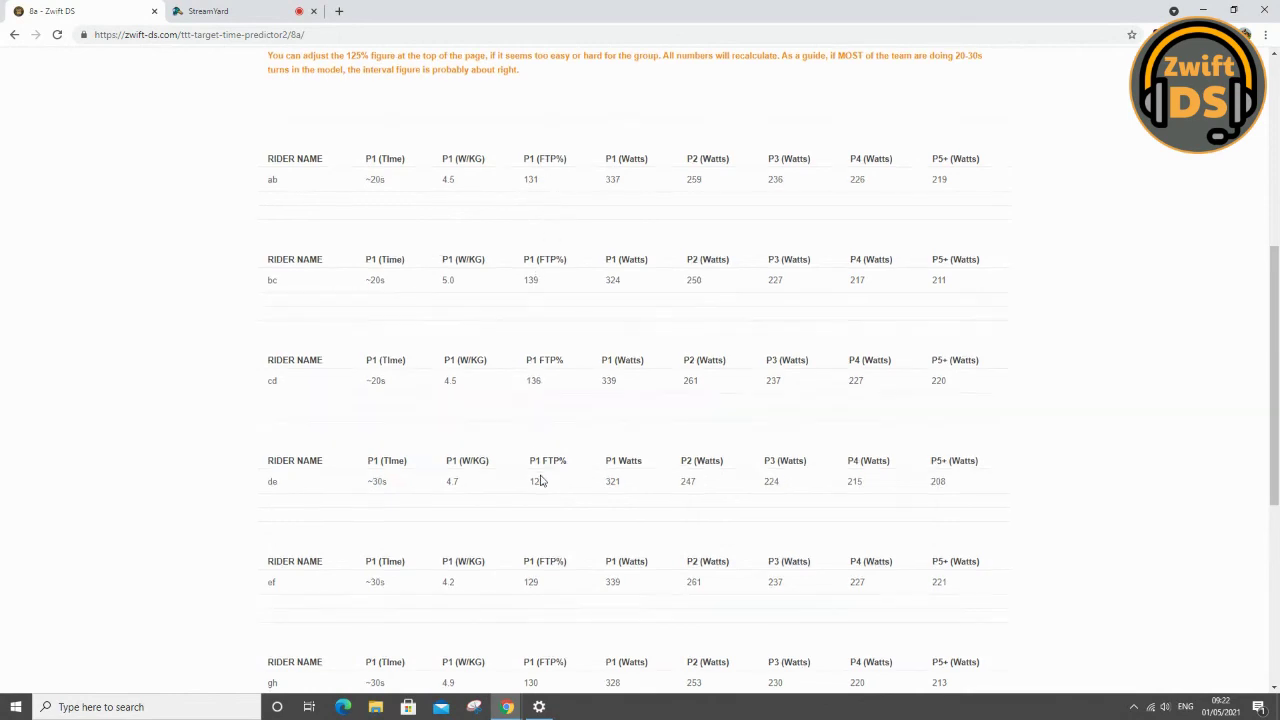
scroll(537, 460, "down", 3)
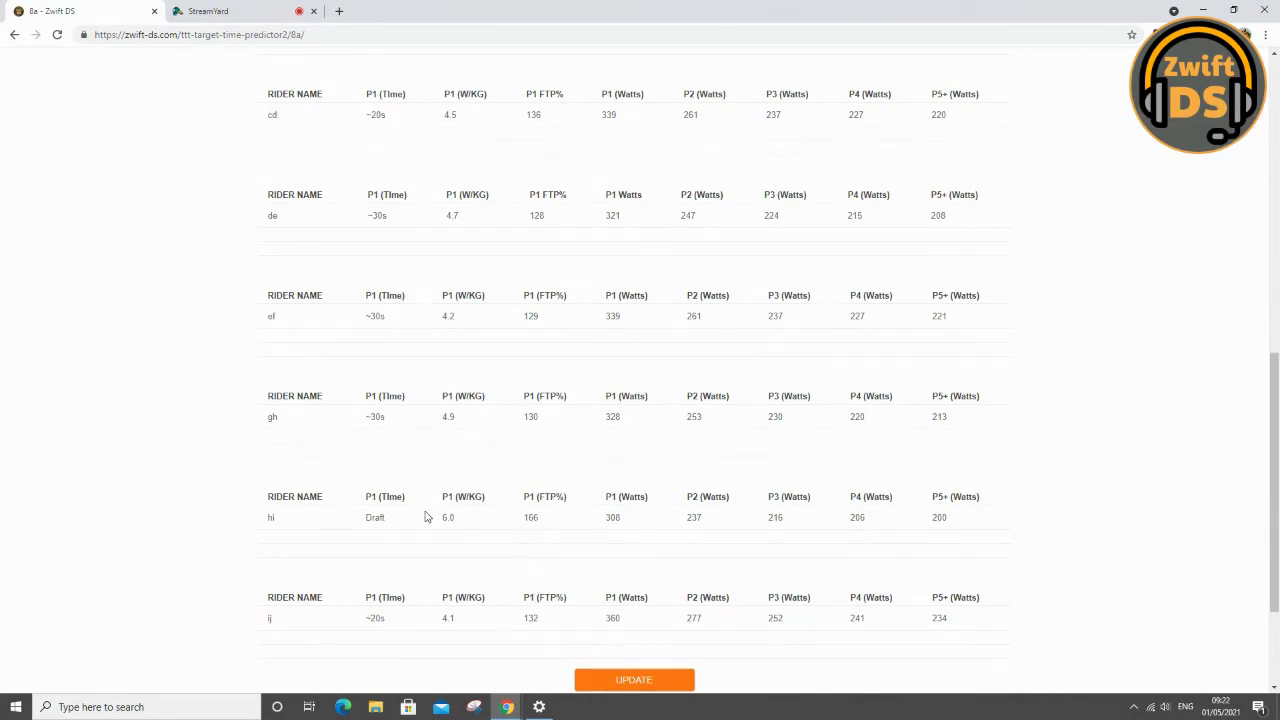
Step: Open the blank Race Call Sheet PDF from the DS Call Sheet page and enlarge it to 125% for reading
scroll(482, 528, "up", 8)
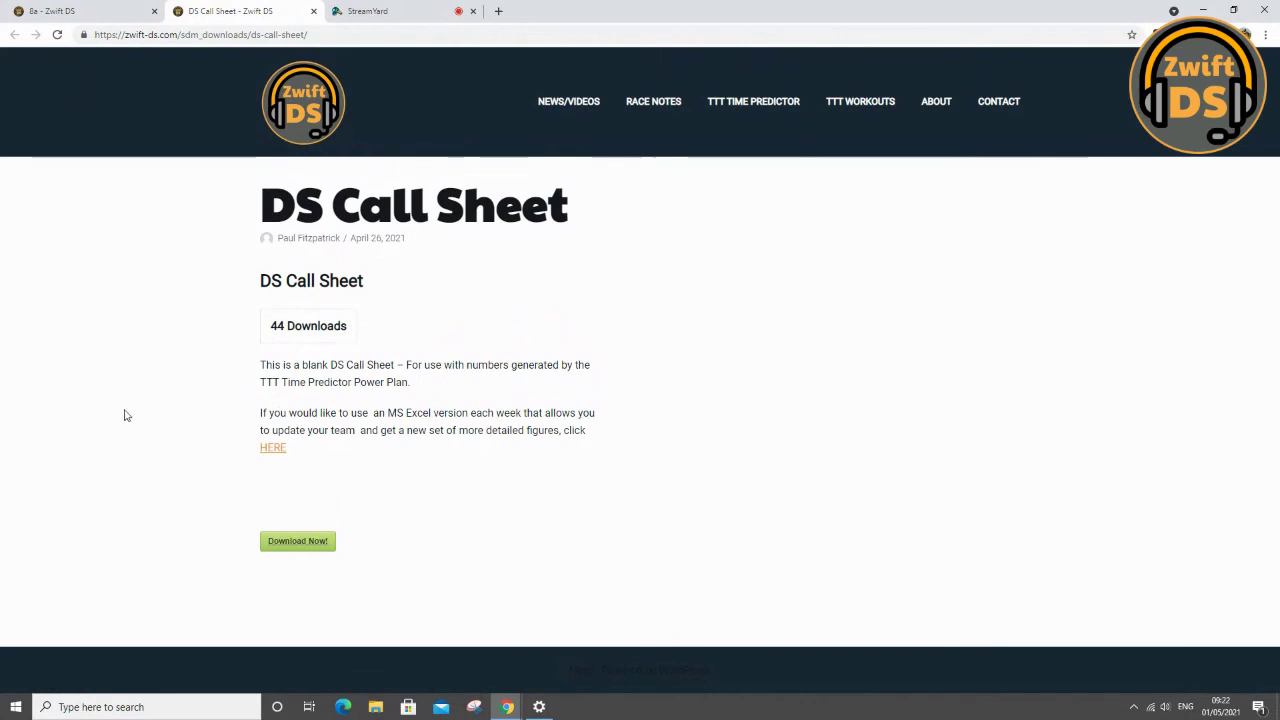
left_click(301, 542)
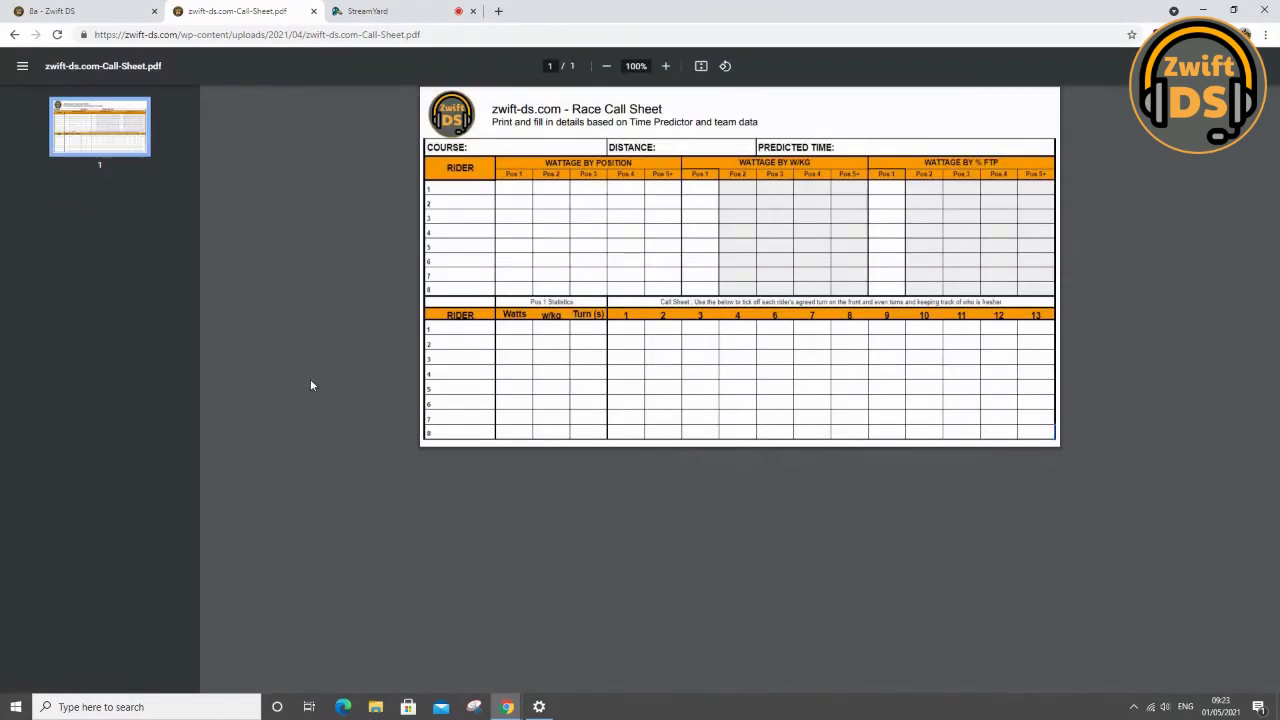
left_click(666, 66)
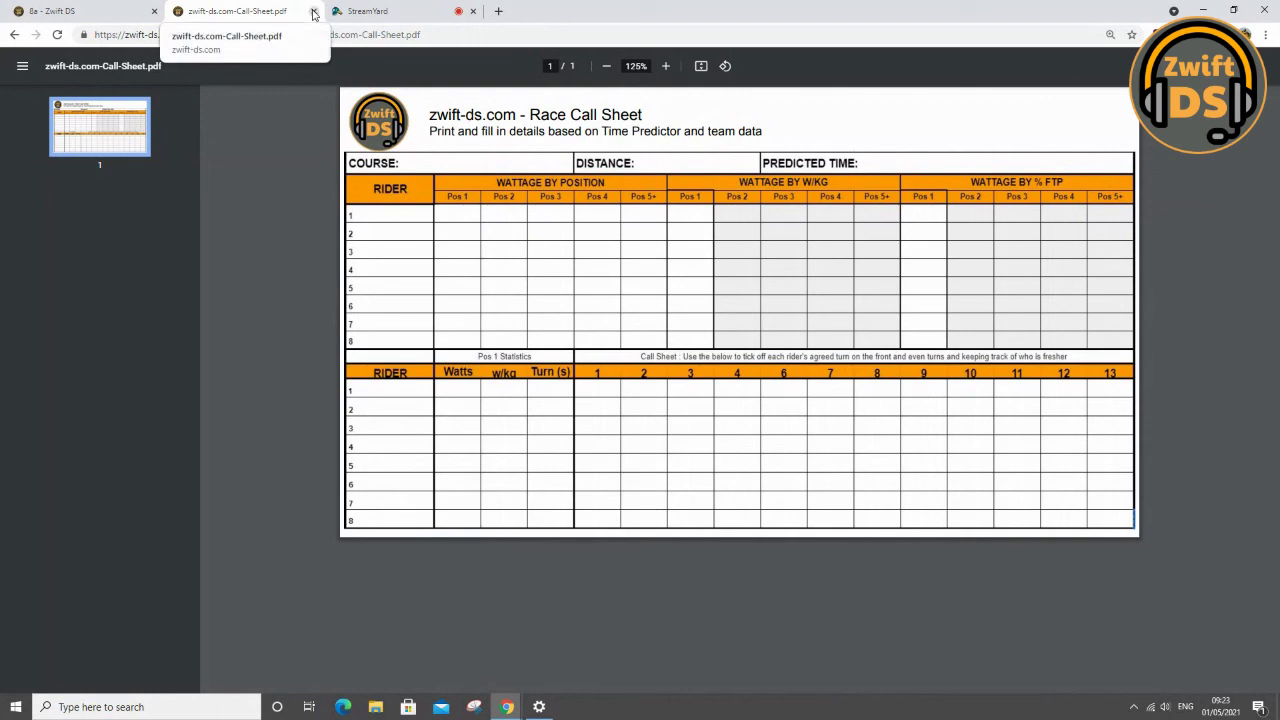
Step: Return to the DS Call Sheet page, follow the link to the MS Excel version and look over its sample power sheets and notes
left_click(14, 34)
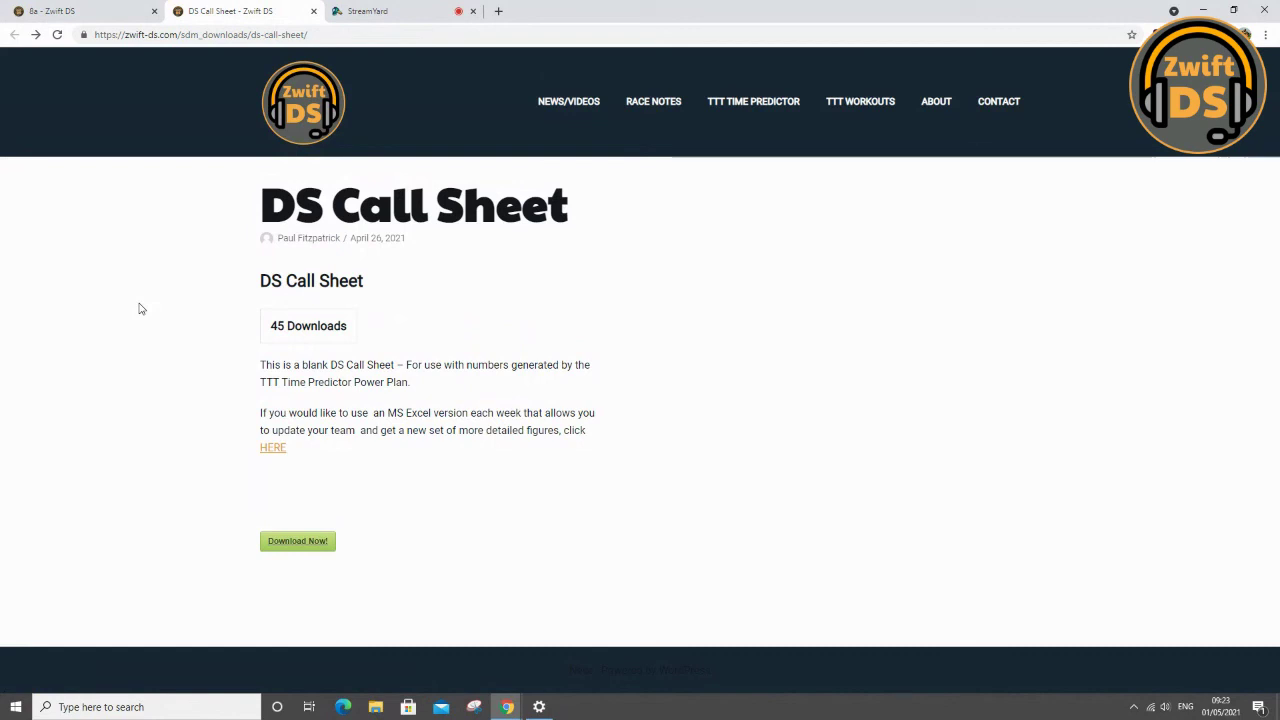
left_click(270, 448)
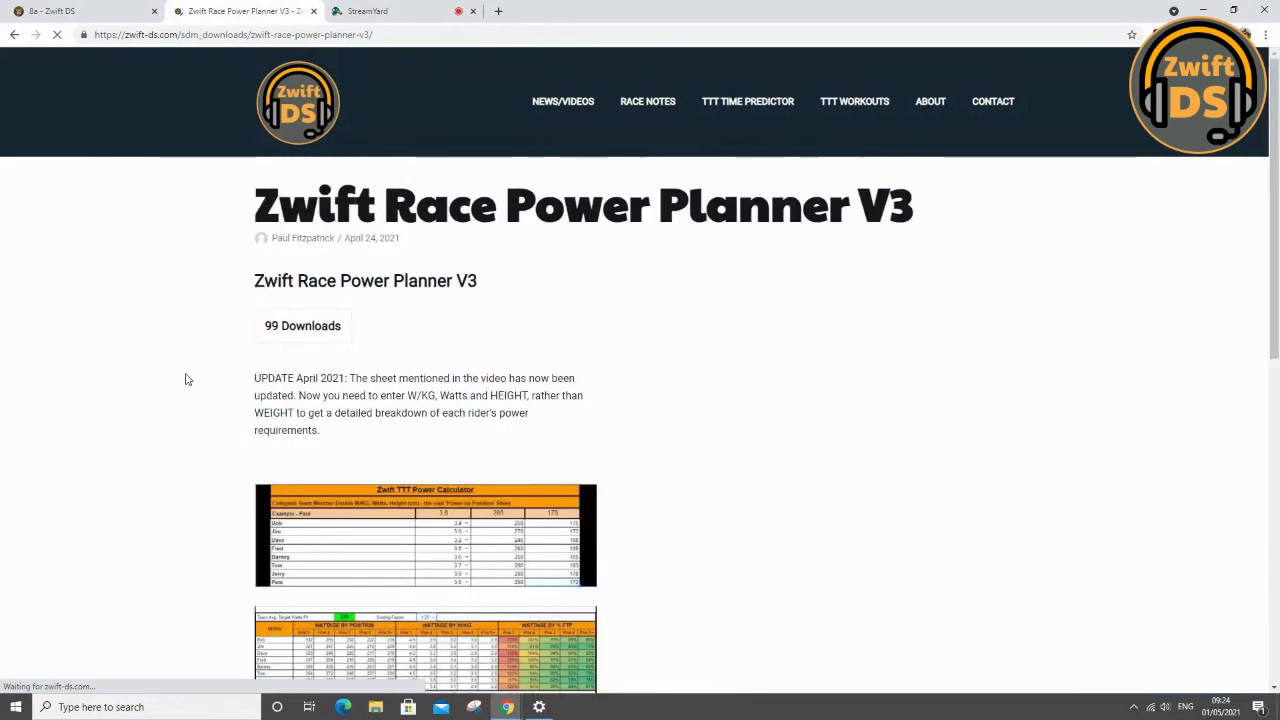
scroll(185, 379, "down", 3)
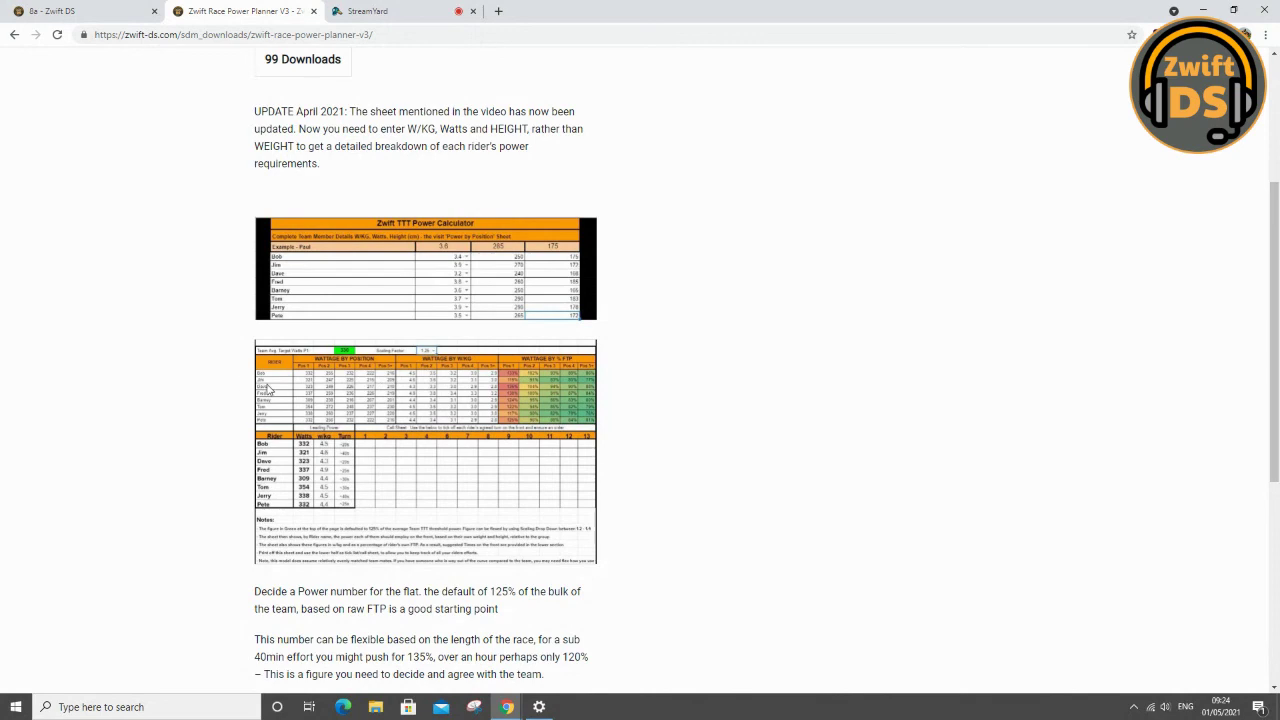
scroll(268, 388, "down", 1)
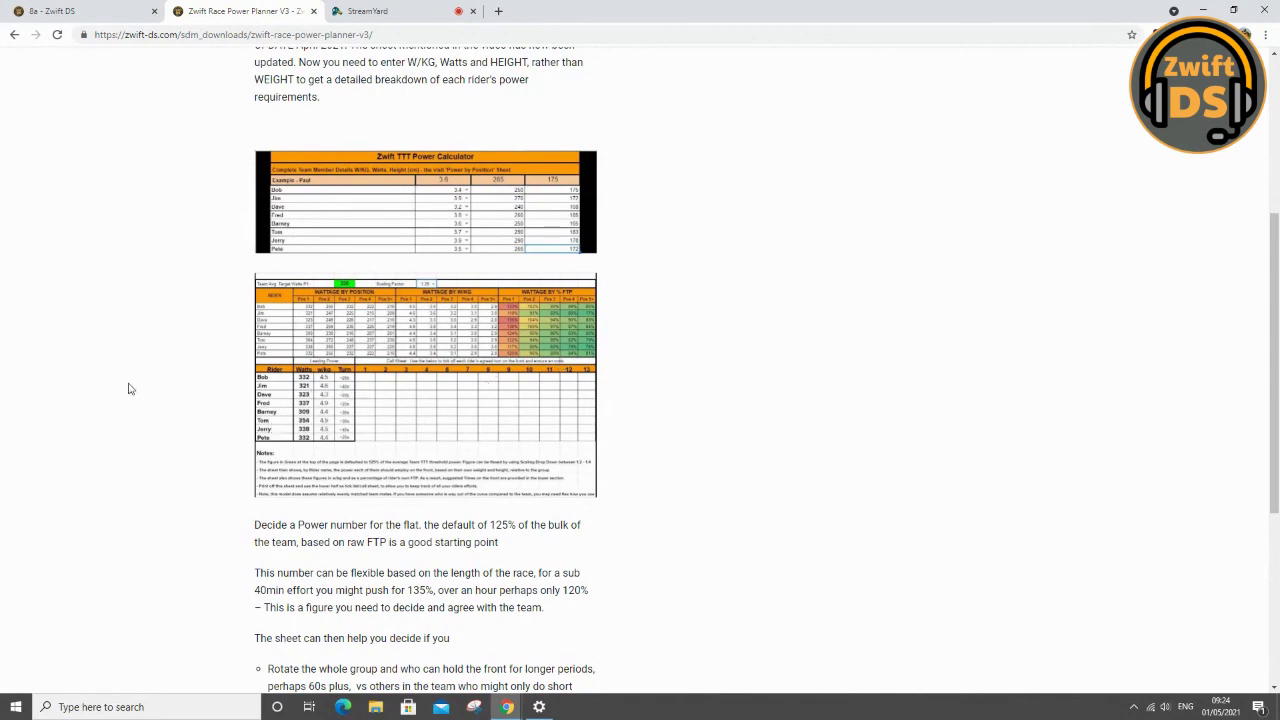
scroll(129, 386, "down", 4)
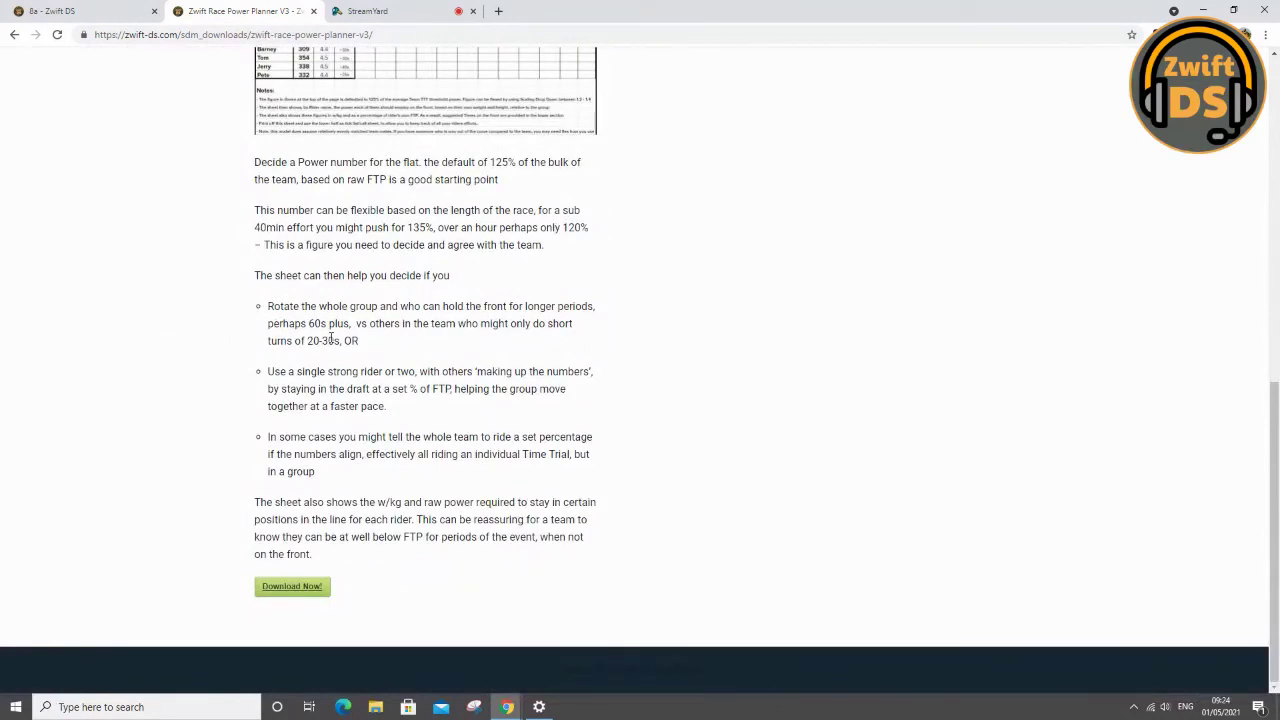
Step: Highlight the planner's advice on rotating the whole group, and the advice on the whole team riding a set percentage
left_click_drag(367, 343, 263, 308)
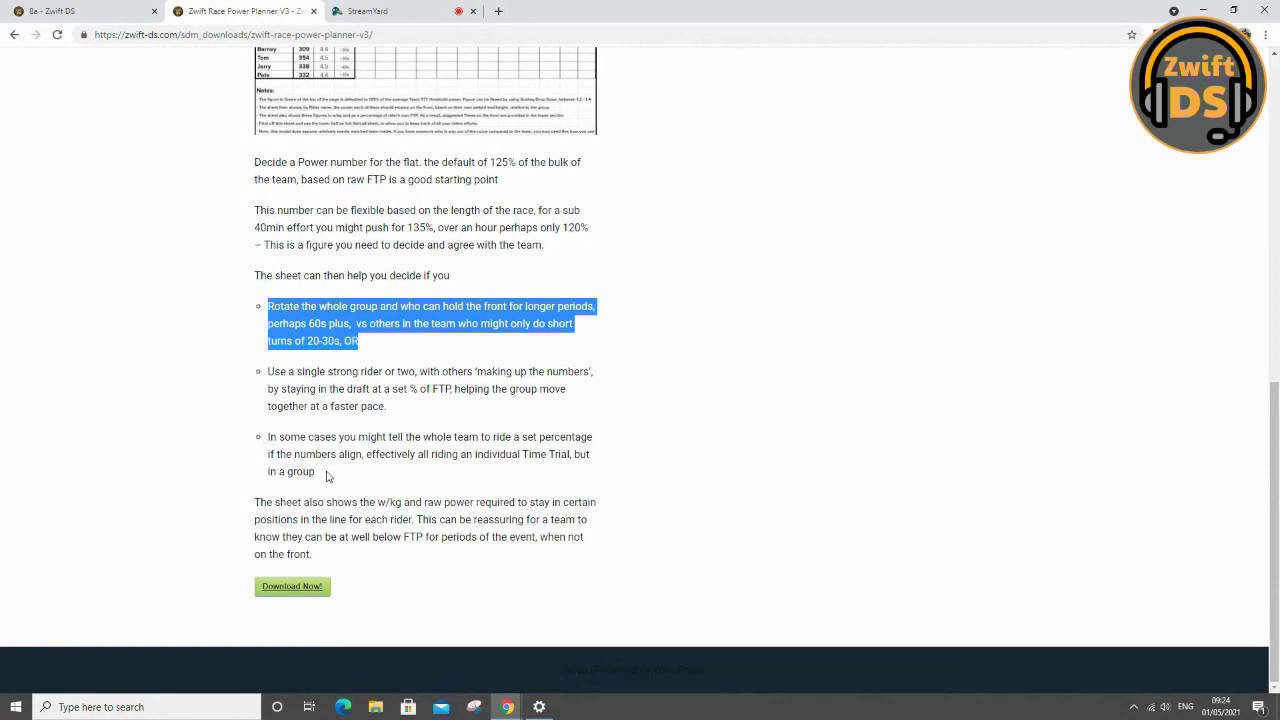
scroll(157, 317, "up", 3)
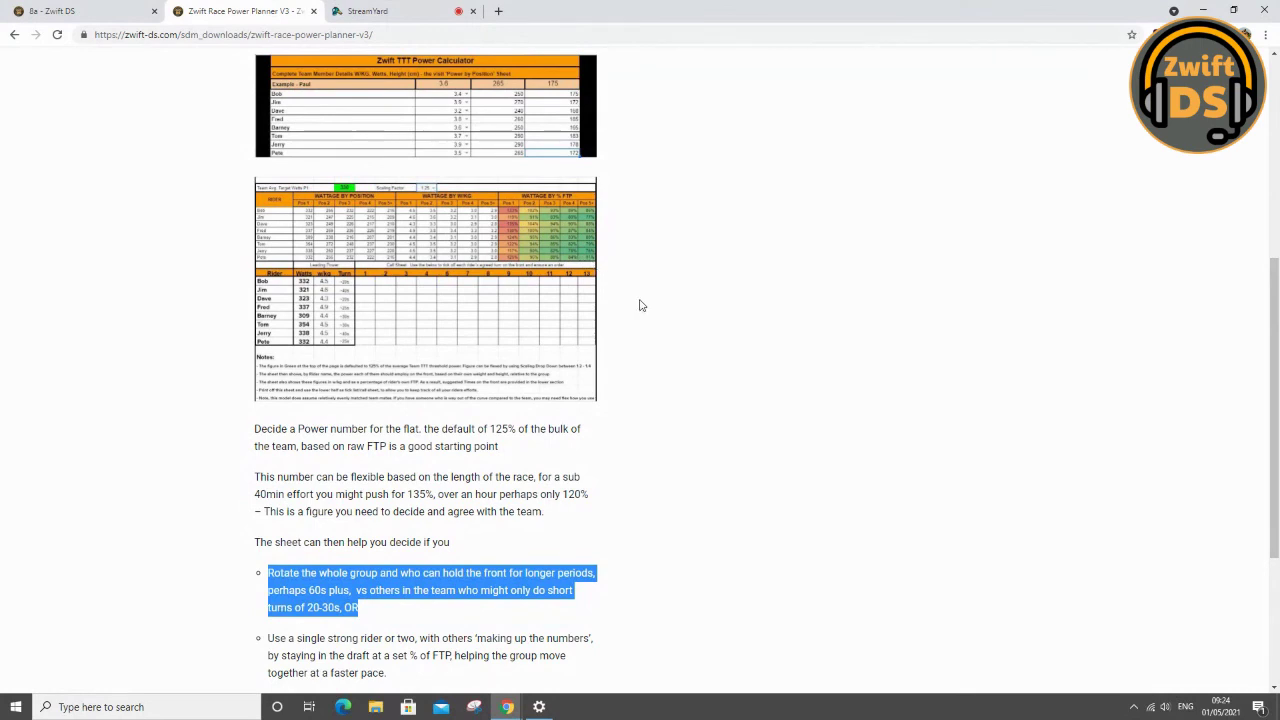
scroll(51, 346, "down", 3)
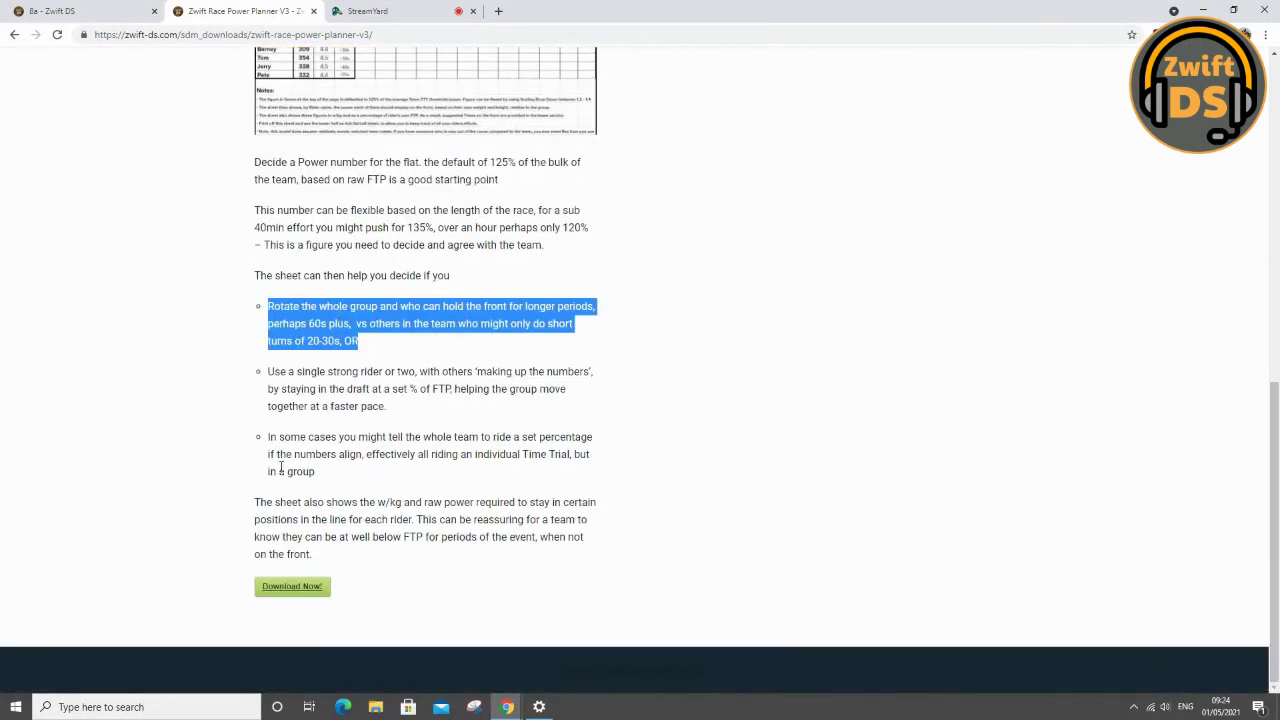
left_click_drag(335, 474, 262, 444)
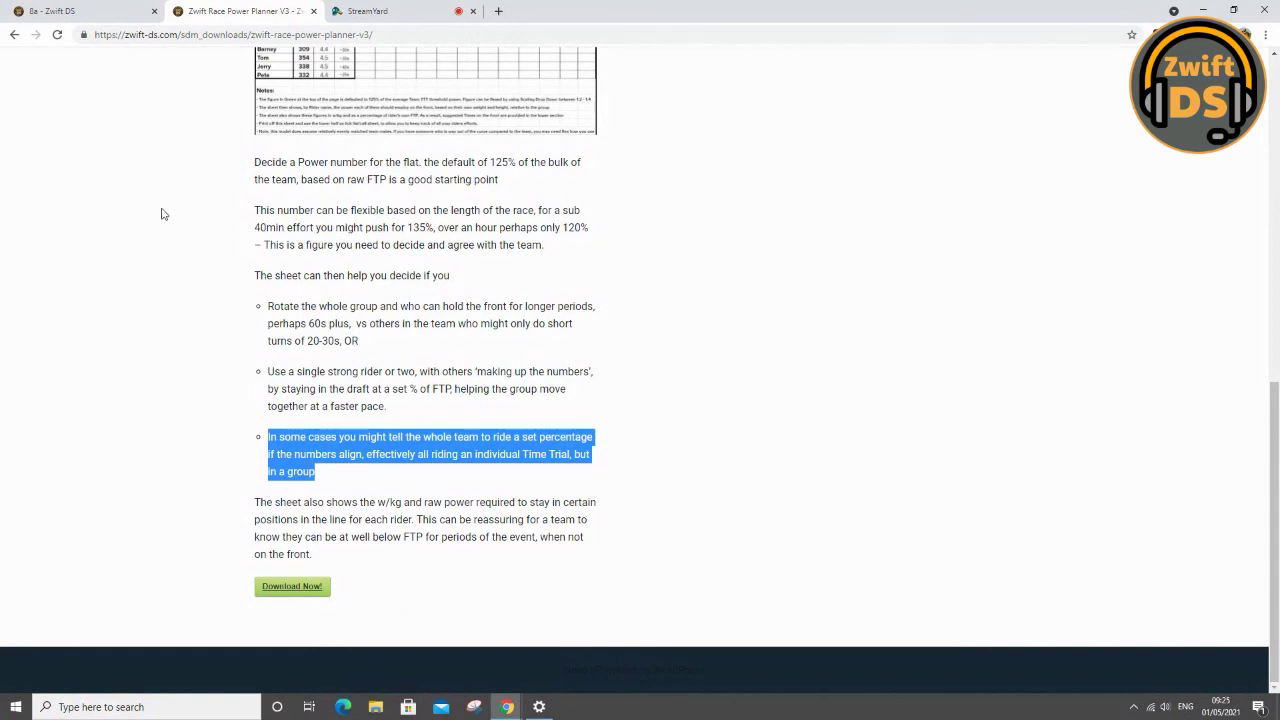
scroll(203, 195, "up", 1)
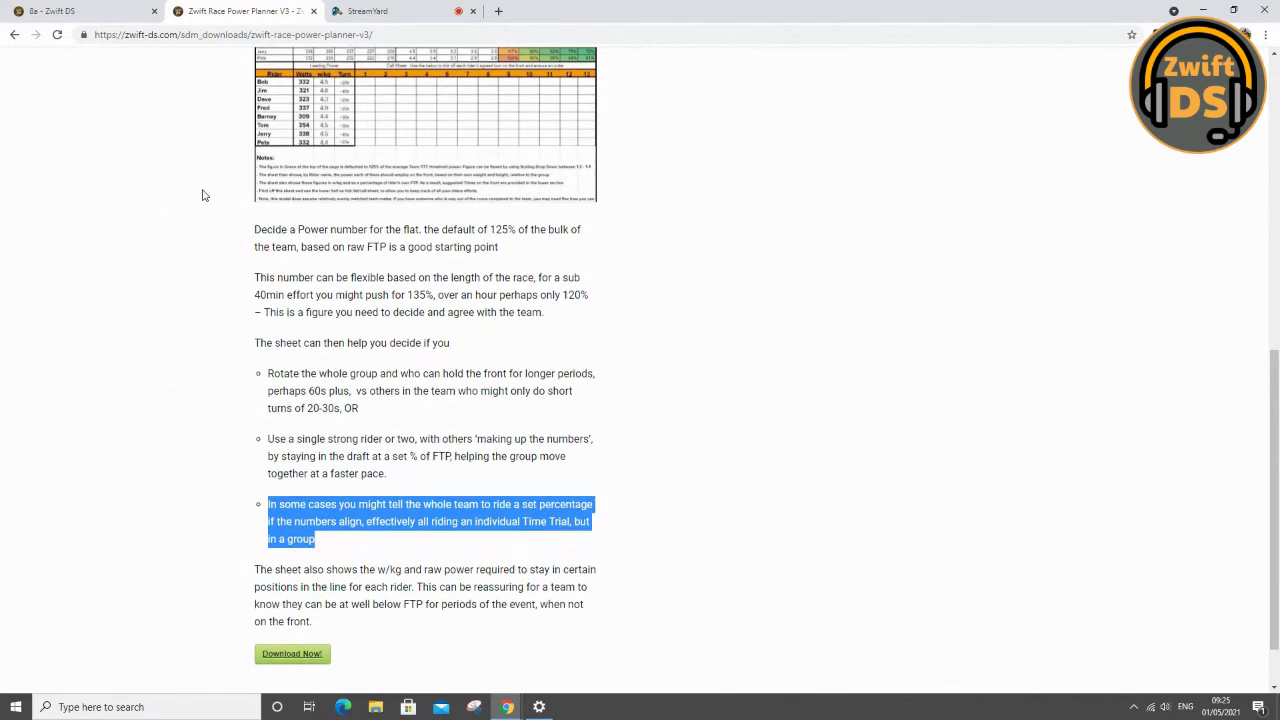
scroll(203, 195, "up", 5)
scroll(203, 195, "up", 3)
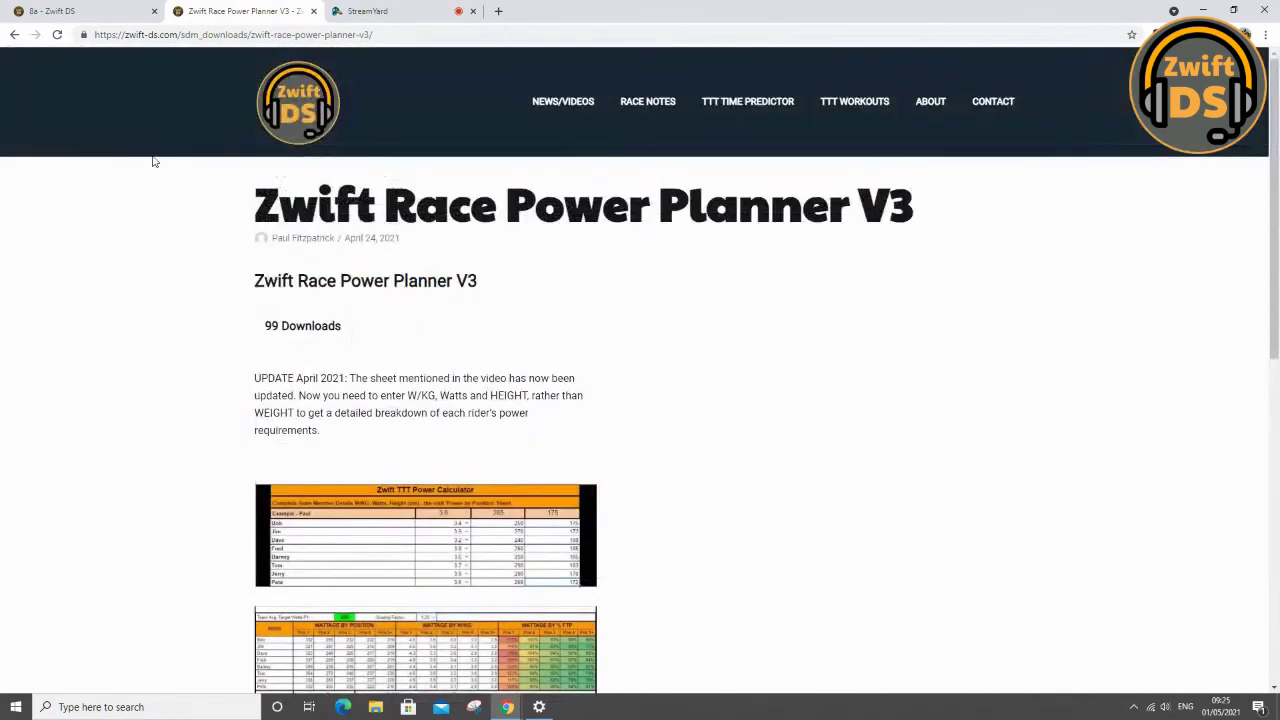
left_click(549, 112)
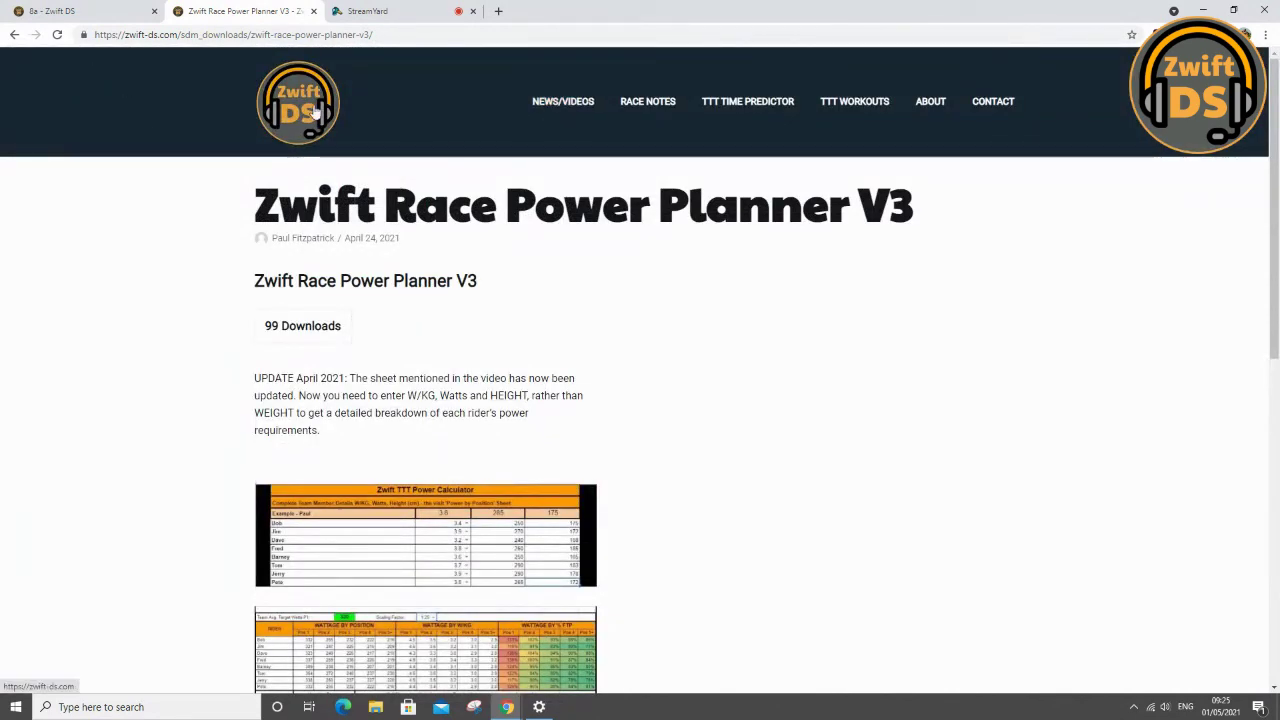